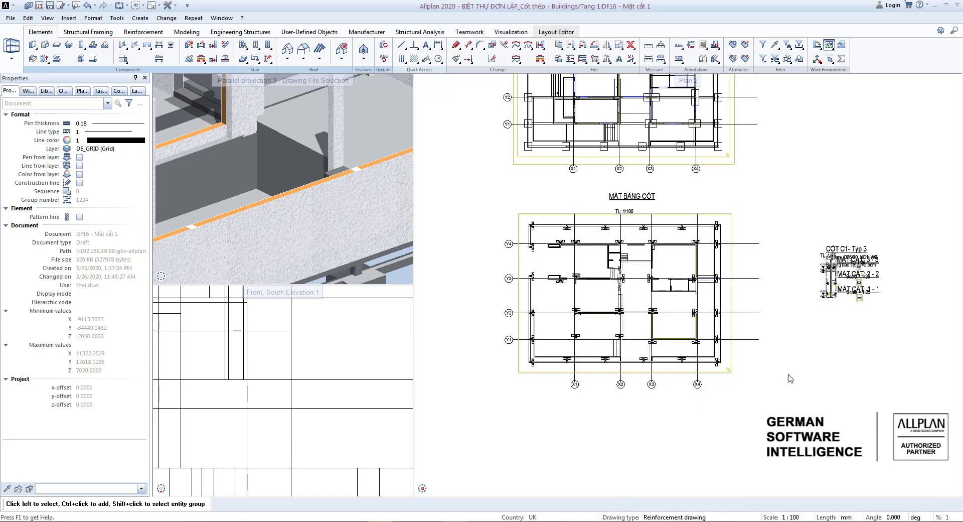
# Step: Examine the column layout plan MẶT BẰNG CỘT and the column detail beside it
pyautogui.scroll(5, 529, 281)
pyautogui.scroll(-3, 525, 281)
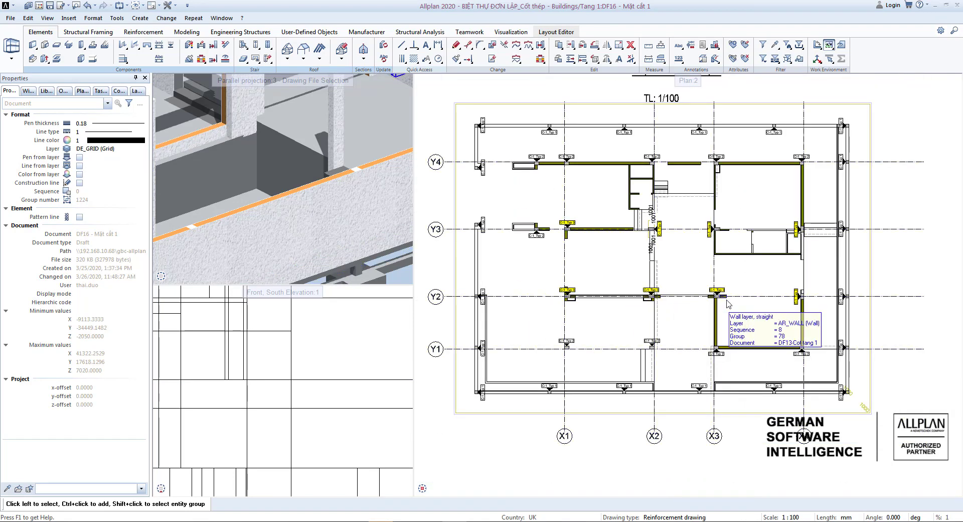
pyautogui.scroll(-3, 645, 291)
pyautogui.scroll(3, 843, 237)
pyautogui.scroll(-1, 847, 292)
pyautogui.scroll(-1, 842, 240)
pyautogui.scroll(-3, 844, 245)
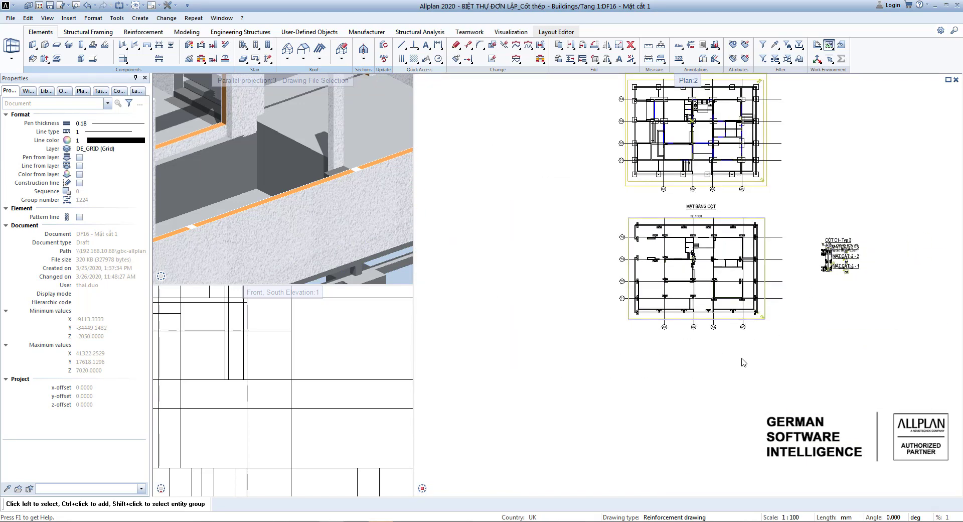
# Step: Make drawing file 17 Thép cột under Tang 1 the current drawing file
pyautogui.click(39, 5)
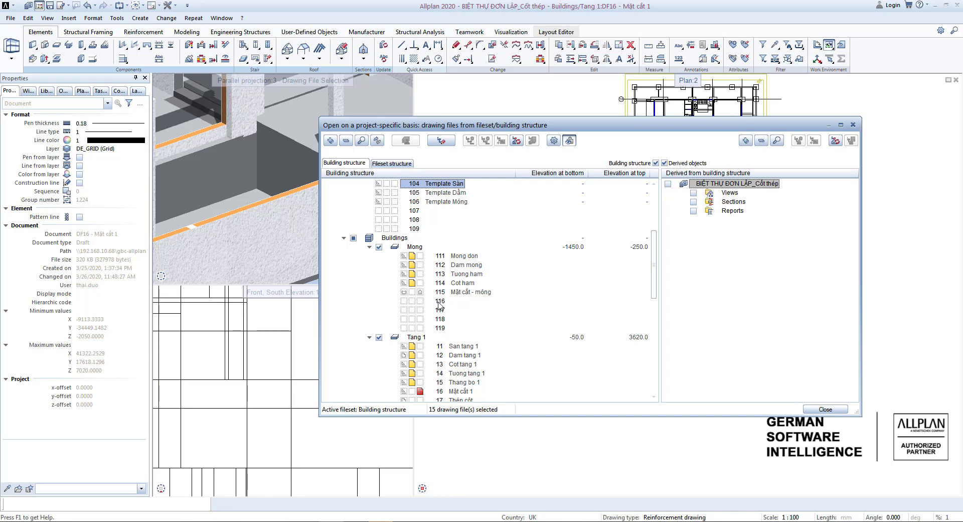
pyautogui.scroll(-2, 439, 304)
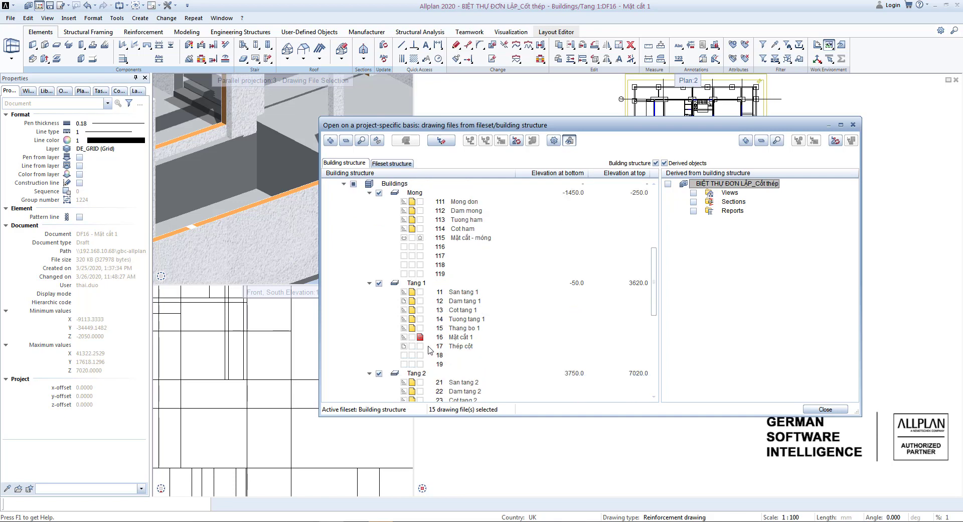
pyautogui.click(420, 346)
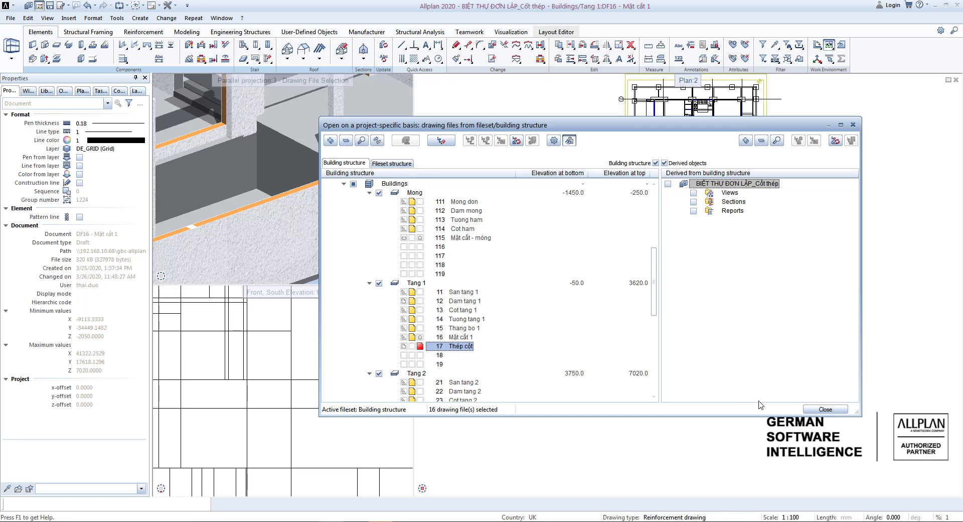
pyautogui.click(825, 408)
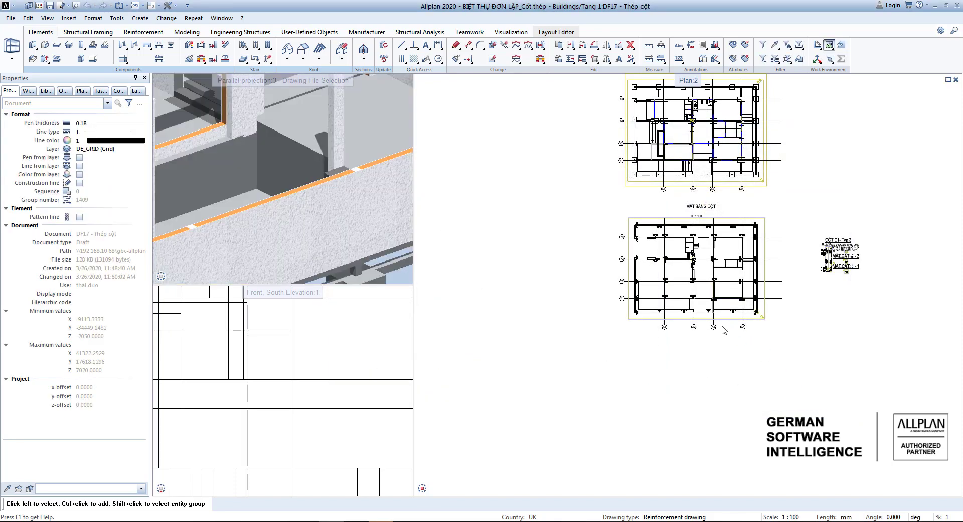
# Step: Set the drawing's reference scale to 1:25 for the column C1 details
pyautogui.moveTo(720, 307); pyautogui.dragTo(671, 332, button='middle')
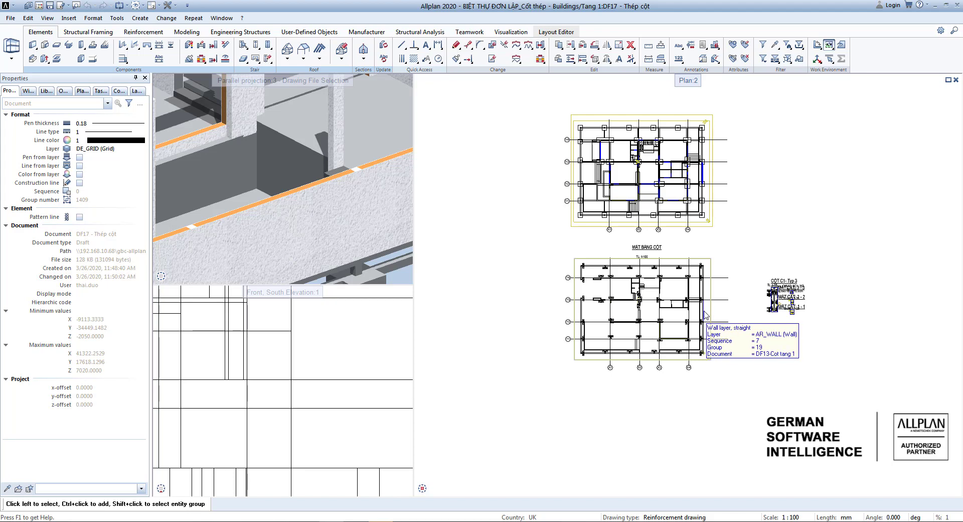
pyautogui.scroll(3, 706, 315)
pyautogui.scroll(-1, 706, 315)
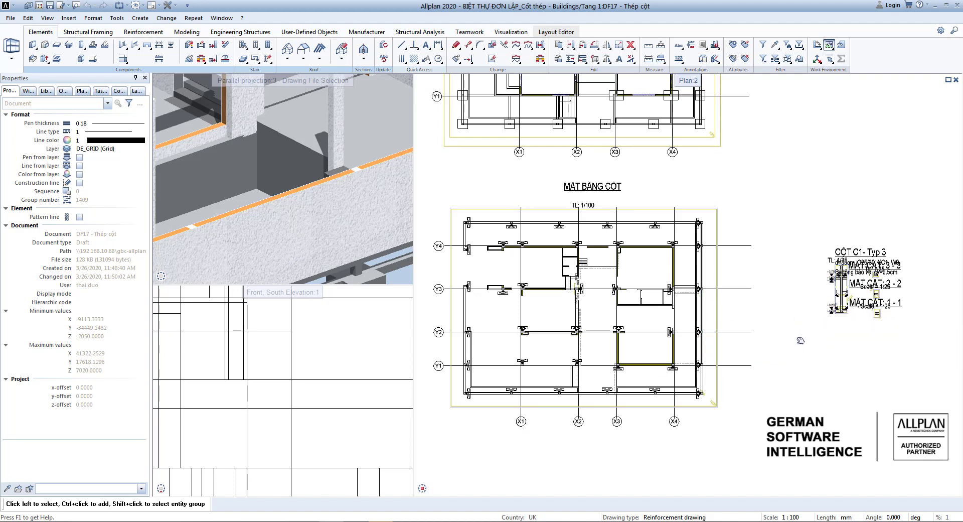
pyautogui.scroll(3, 804, 341)
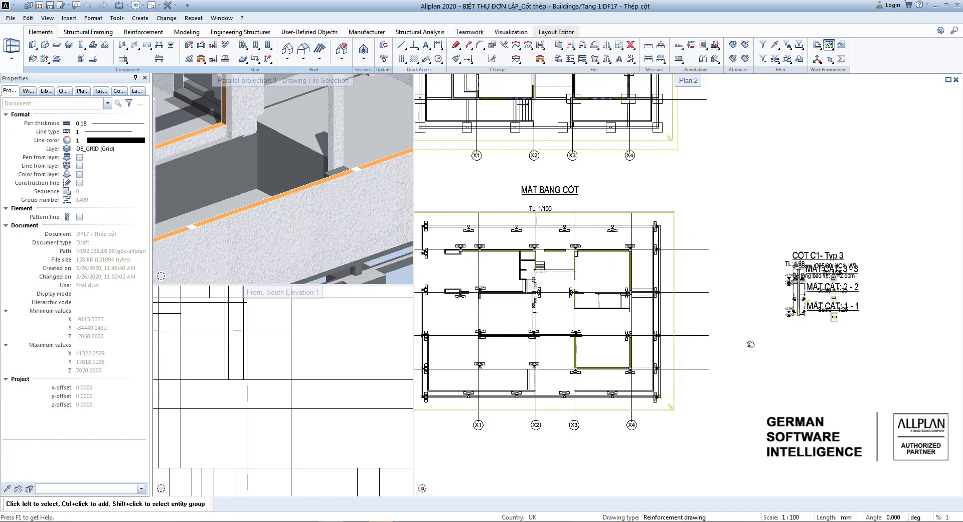
pyautogui.click(792, 517)
pyautogui.click(828, 432)
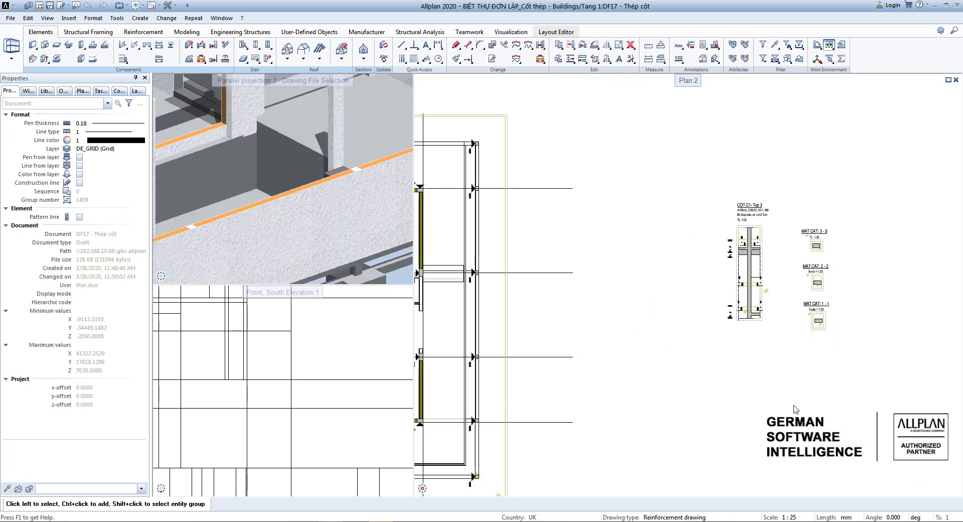
# Step: Start a new bar shape as a closed stirrup with 8 mm diameter and 25 mm concrete cover
pyautogui.scroll(6, 730, 258)
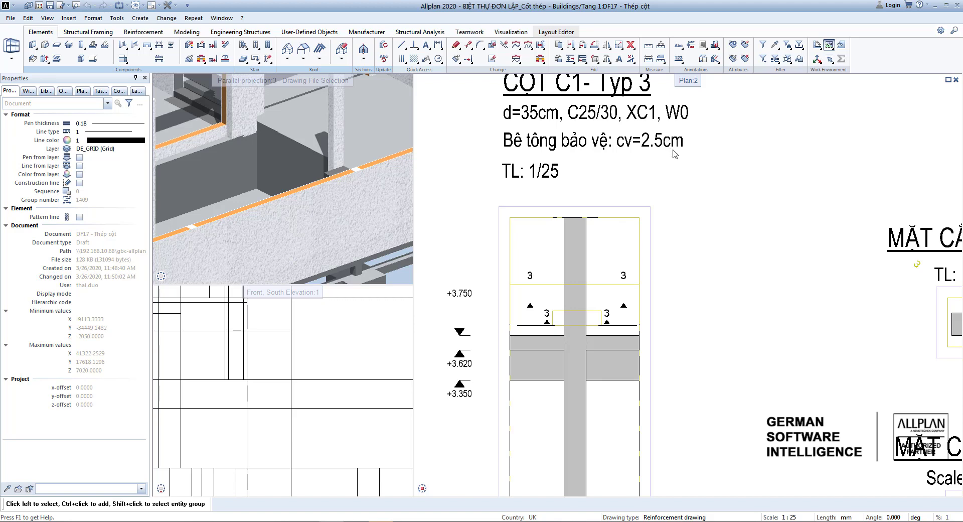
pyautogui.scroll(-5, 672, 152)
pyautogui.click(143, 33)
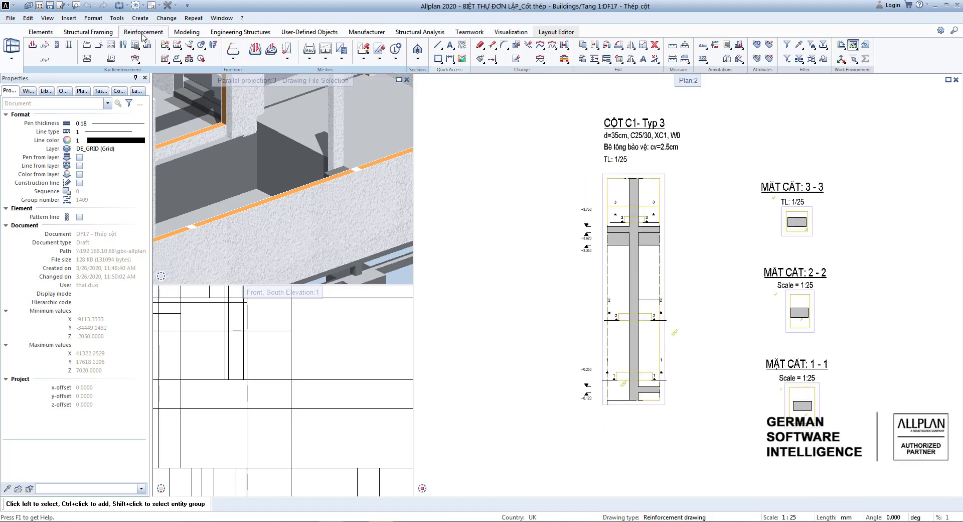
pyautogui.click(32, 46)
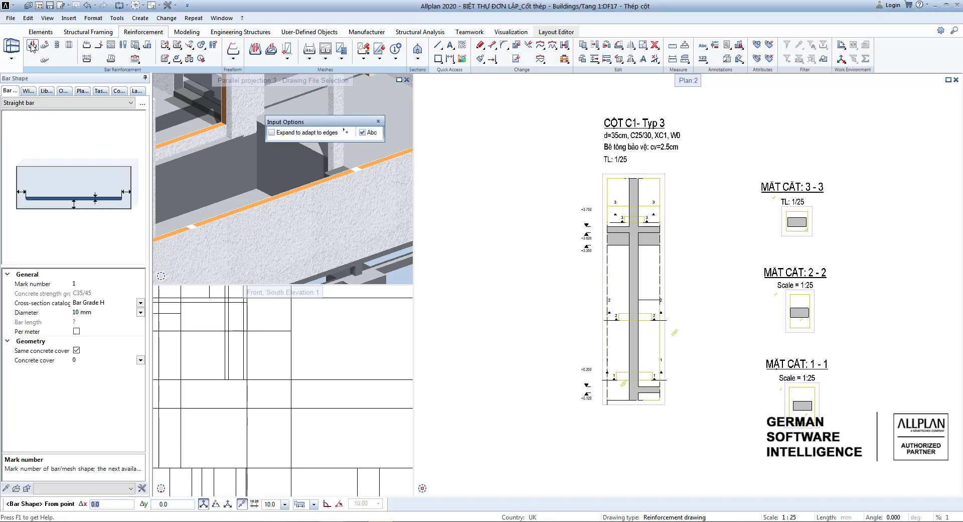
pyautogui.click(142, 104)
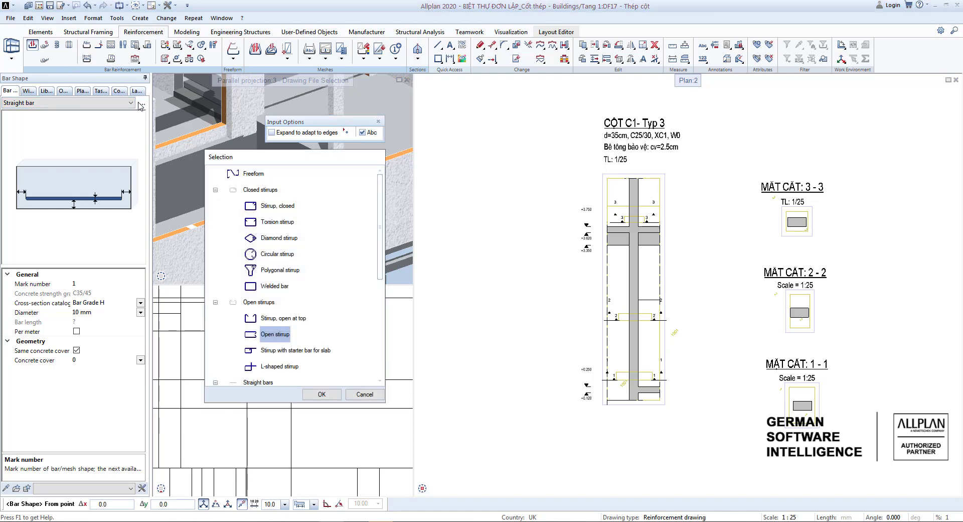
pyautogui.doubleClick(289, 209)
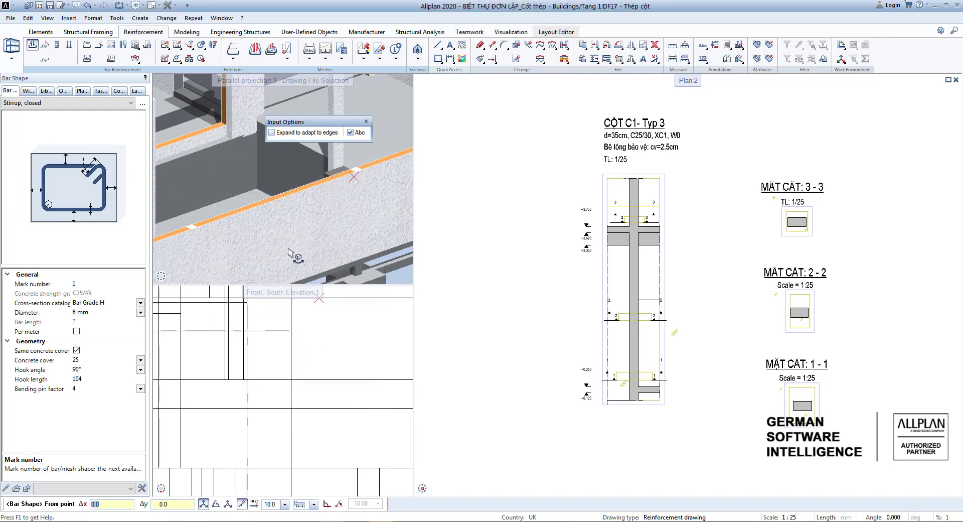
pyautogui.click(82, 312)
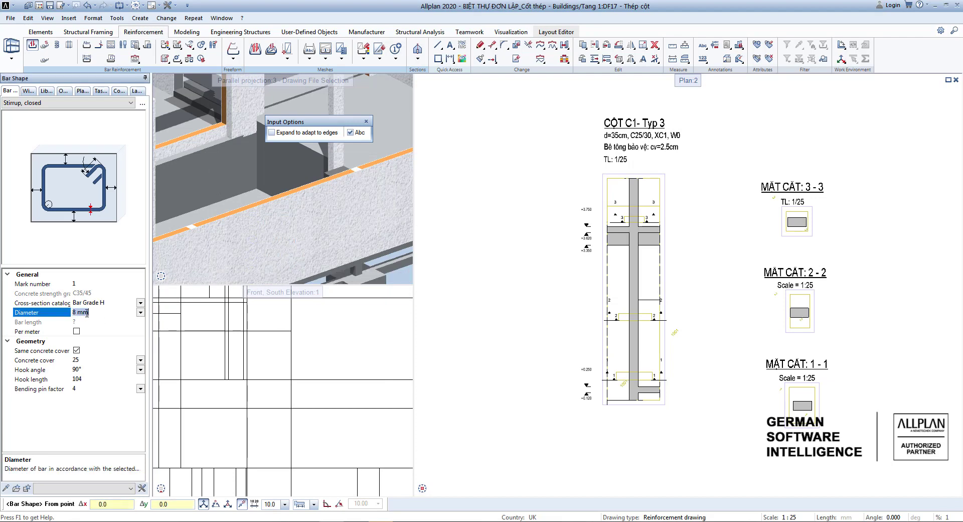
pyautogui.click(82, 360)
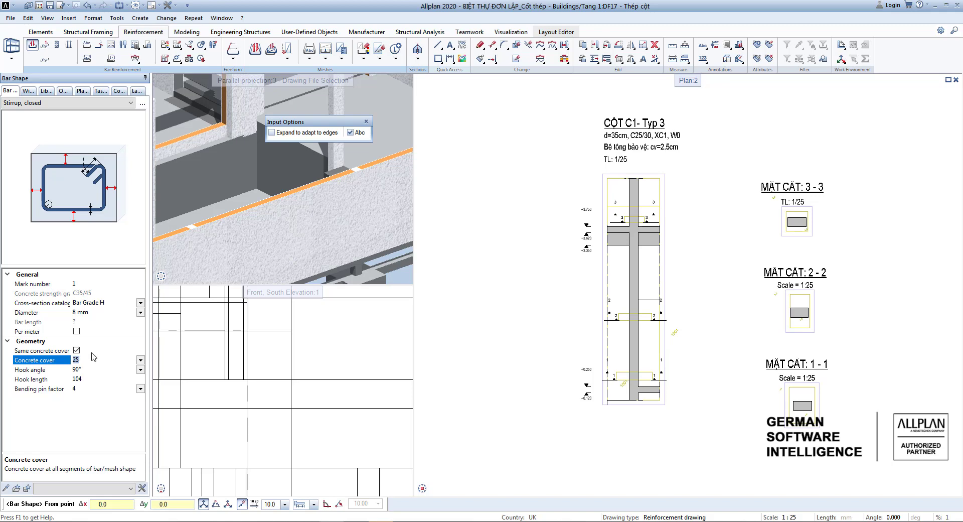
# Step: Fit the closed stirrup inside the column outline of section 1-1 by expanding it to the edges, without placing a mark label
pyautogui.moveTo(666, 311); pyautogui.dragTo(500, 304, button='middle')
pyautogui.click(271, 133)
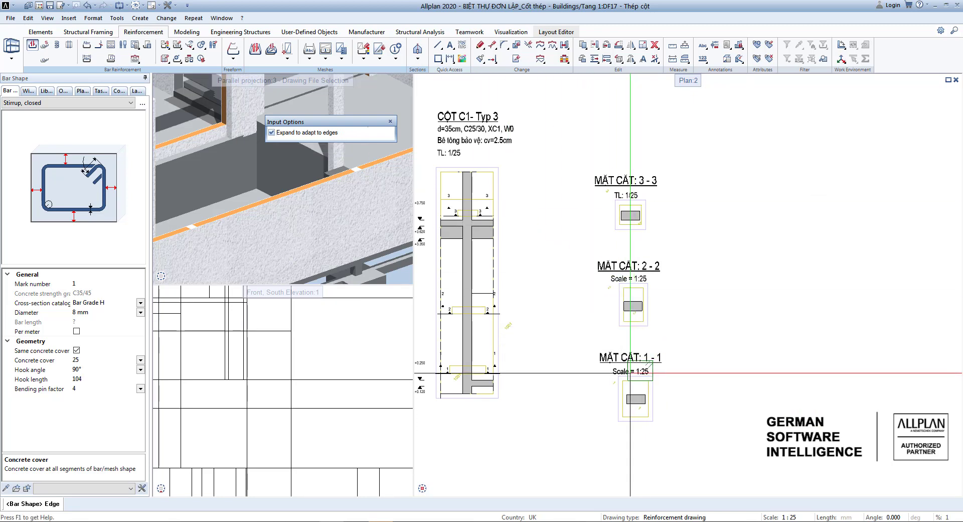
pyautogui.moveTo(634, 365); pyautogui.dragTo(685, 314, button='middle')
pyautogui.scroll(10, 683, 331)
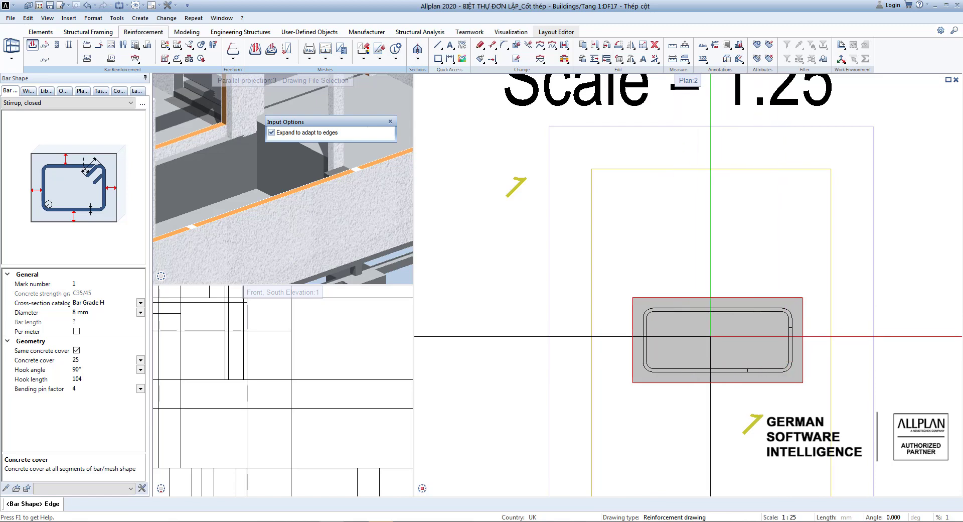
pyautogui.click(740, 343)
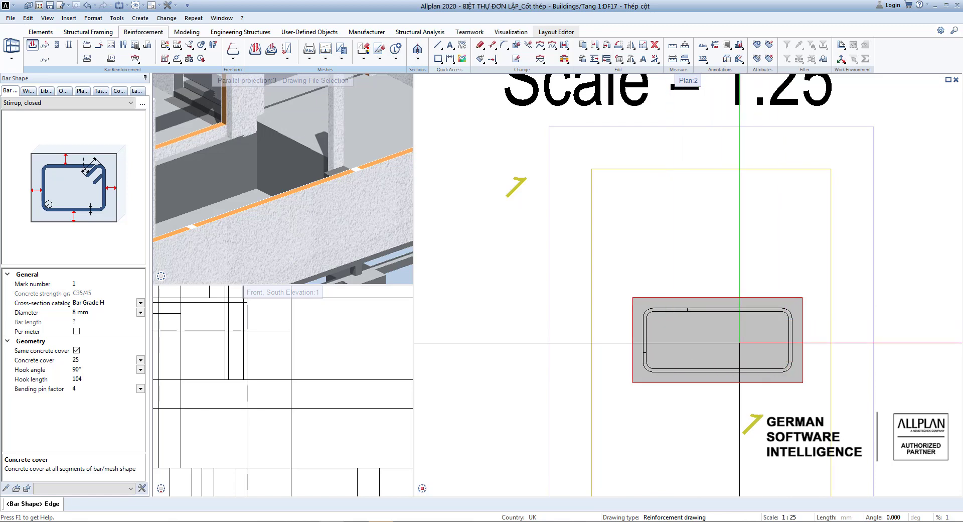
pyautogui.scroll(-2, 682, 342)
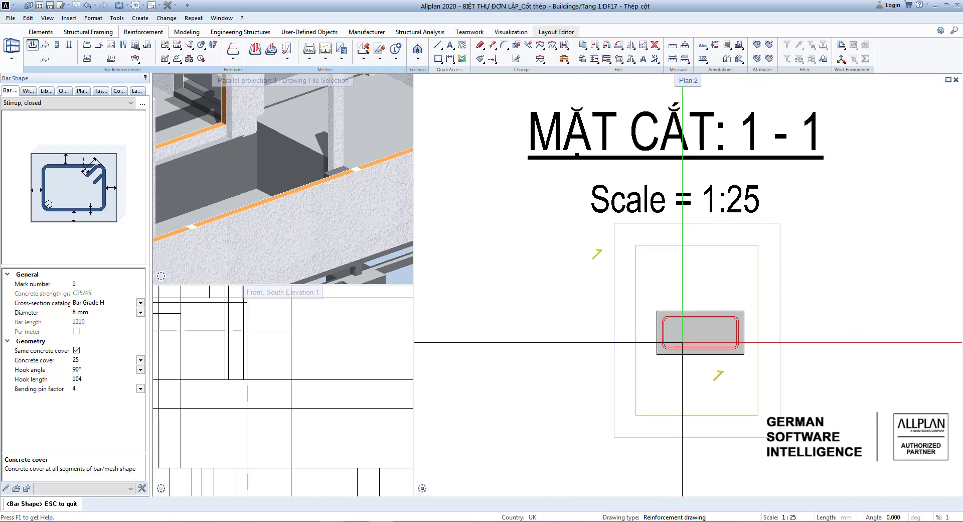
pyautogui.press('Escape')
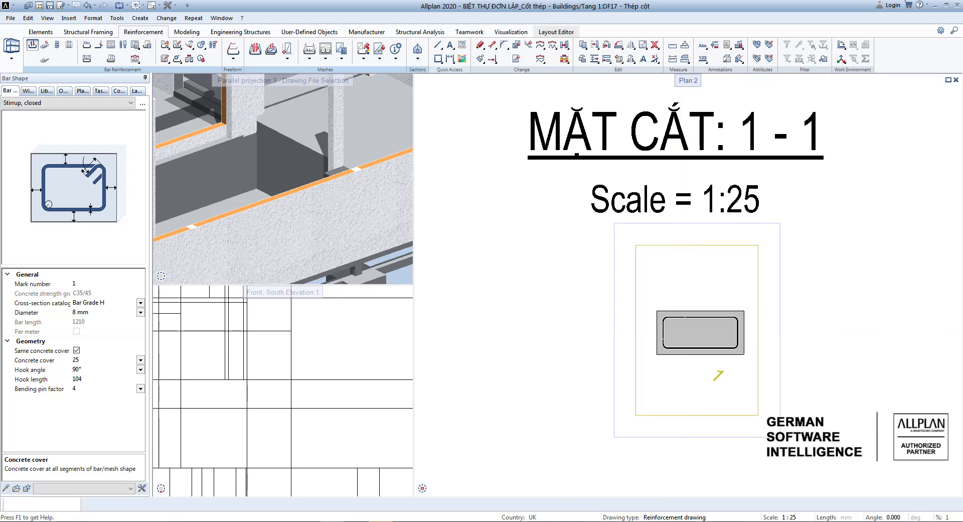
pyautogui.scroll(3, 682, 320)
pyautogui.scroll(-2, 677, 335)
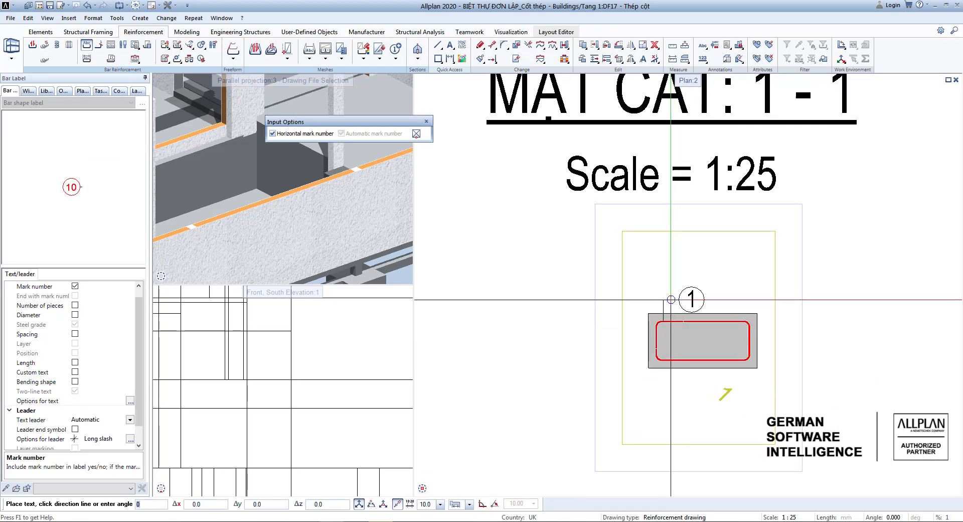
pyautogui.press('Escape')
# Step: Try automatic linear placement of the stirrups along the column C1 elevation, and switch back to manual placement
pyautogui.scroll(-3, 673, 312)
pyautogui.scroll(-3, 286, 198)
pyautogui.scroll(-4, 642, 242)
pyautogui.scroll(5, 642, 242)
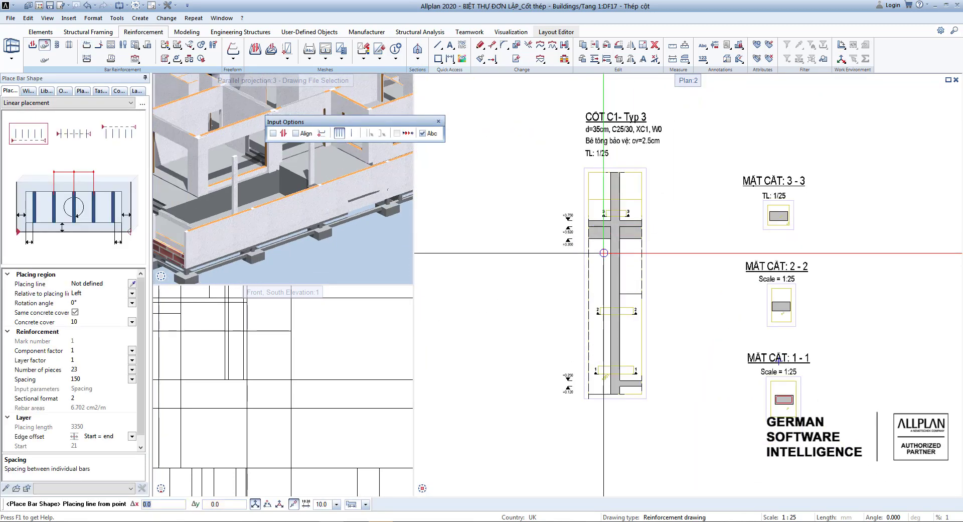
pyautogui.moveTo(724, 204); pyautogui.dragTo(704, 238, button='middle')
pyautogui.scroll(1, 400, 219)
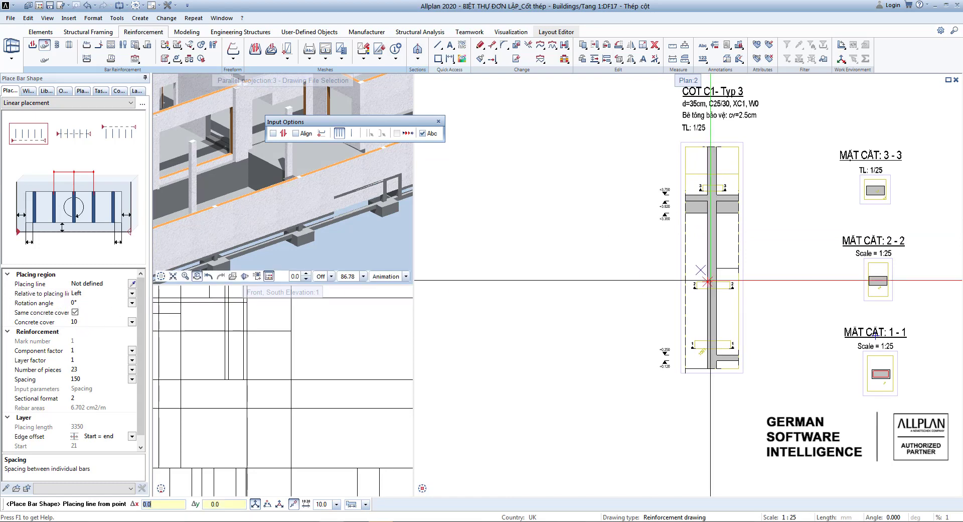
pyautogui.moveTo(696, 319); pyautogui.dragTo(634, 310, button='middle')
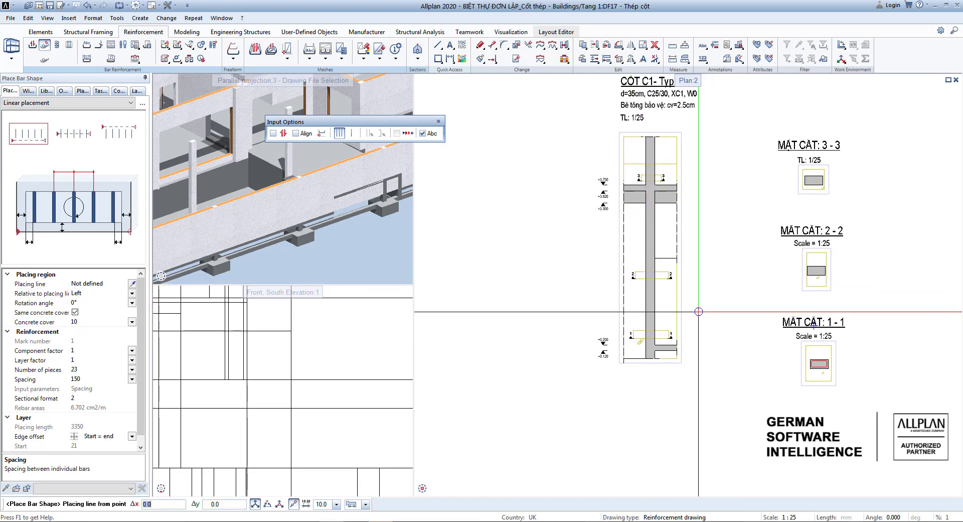
pyautogui.click(273, 133)
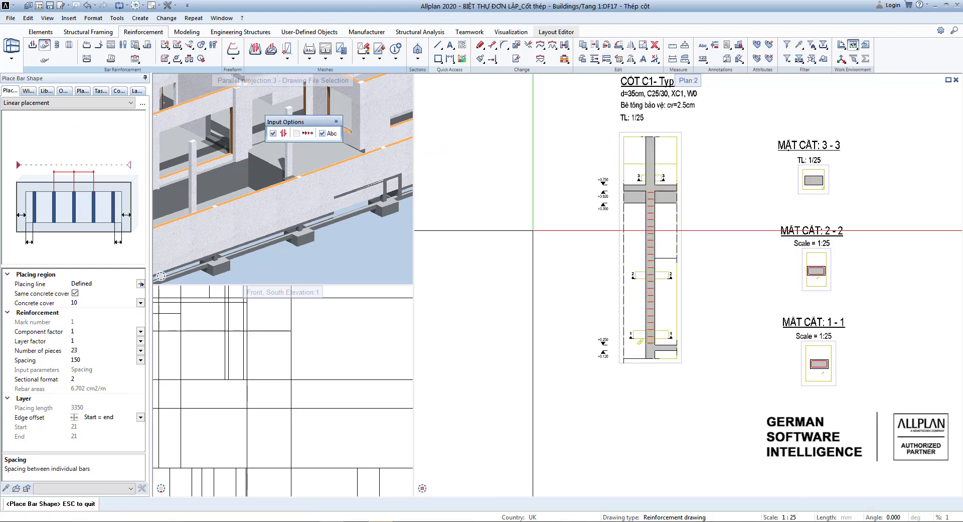
pyautogui.scroll(5, 652, 286)
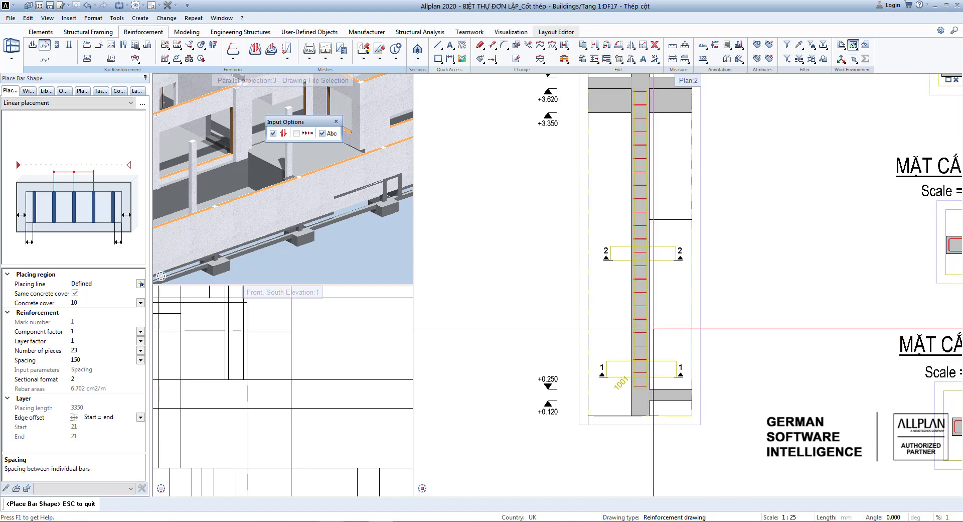
pyautogui.scroll(1, 649, 327)
pyautogui.click(273, 133)
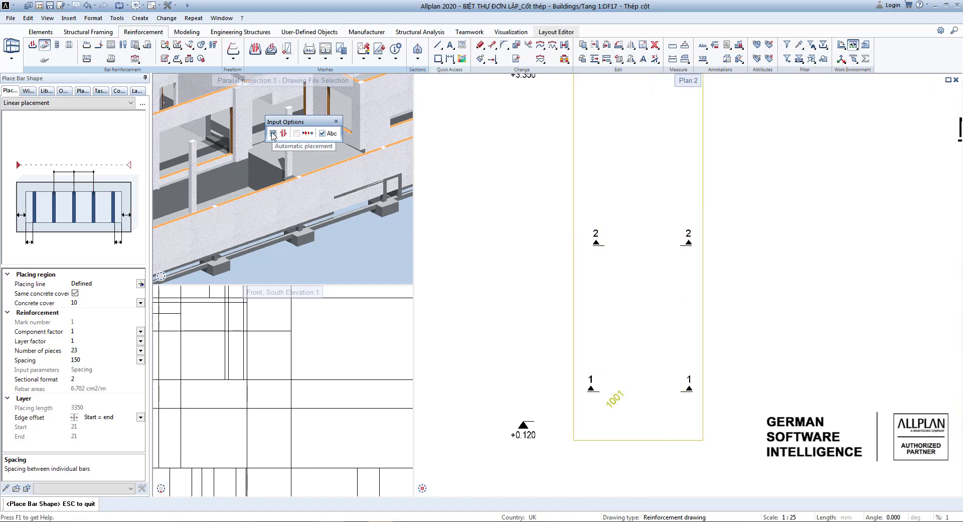
# Step: Set the spacing of the column stirrups to 150 mm for the linear placement in the elevation
pyautogui.scroll(-4, 654, 366)
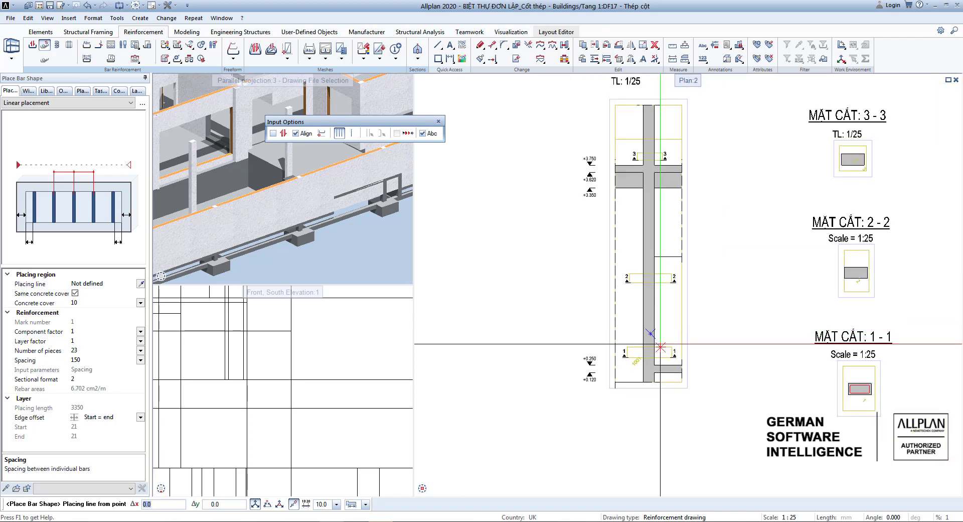
pyautogui.scroll(1, 655, 366)
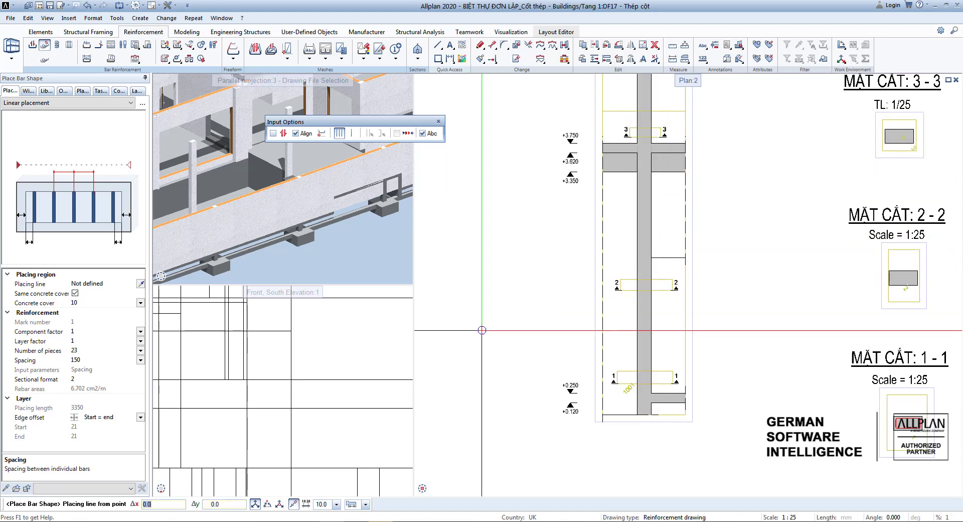
pyautogui.click(78, 360)
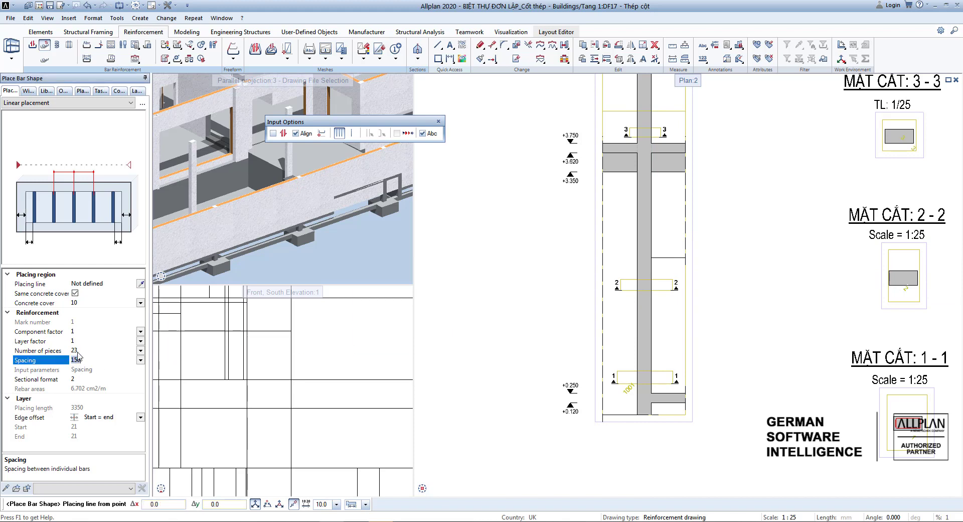
pyautogui.click(77, 350)
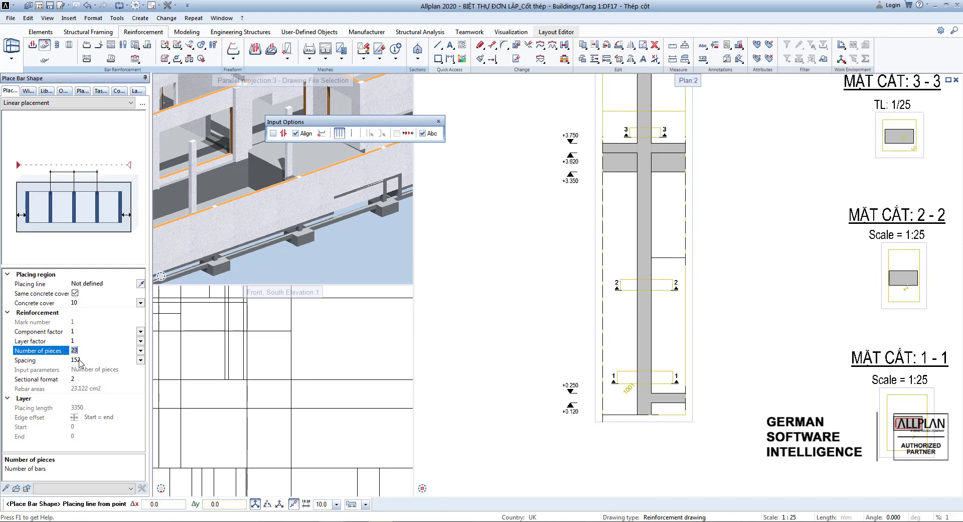
pyautogui.click(78, 360)
pyautogui.write('1')
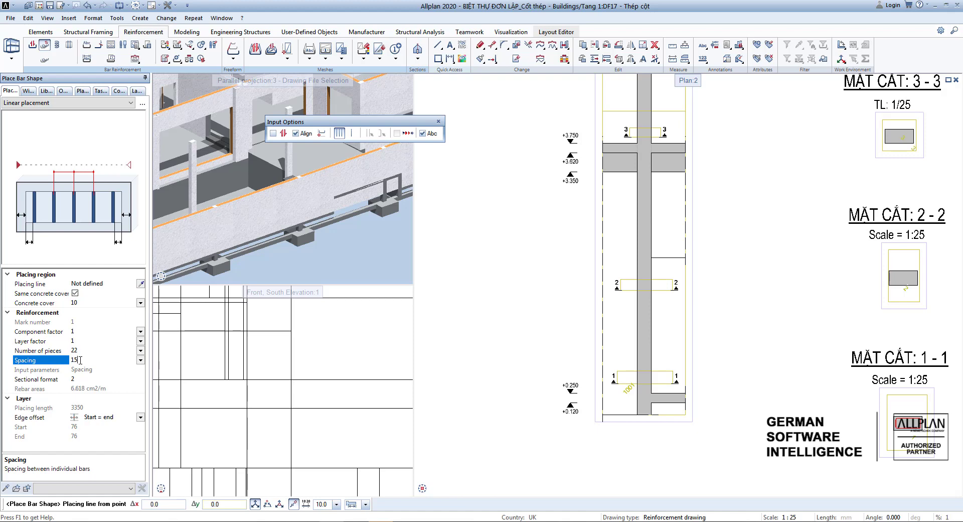
pyautogui.press('Return')
pyautogui.moveTo(643, 380); pyautogui.dragTo(641, 369, button='middle')
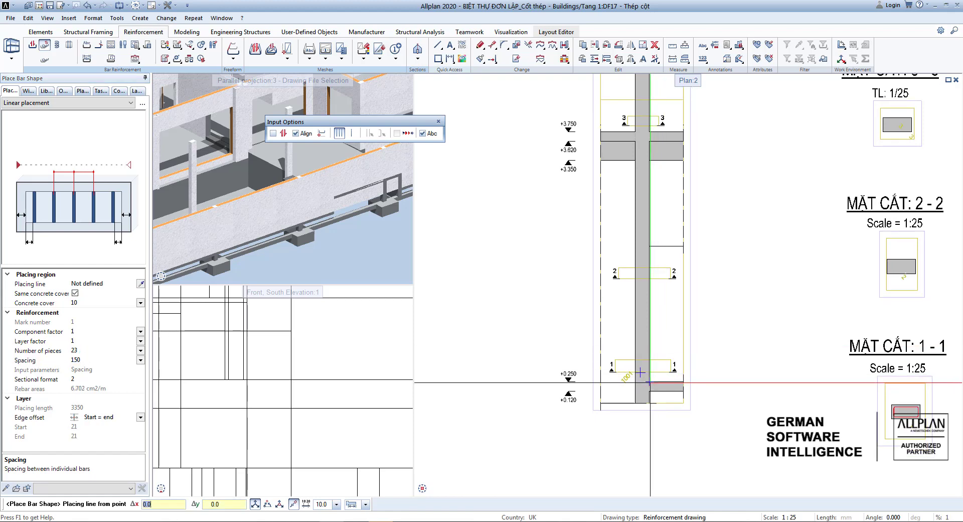
# Step: Place the stirrups along column C1 in the elevation from level +0.250 up to +3.620, without adding a bar label or starting another bar shape
pyautogui.click(640, 373)
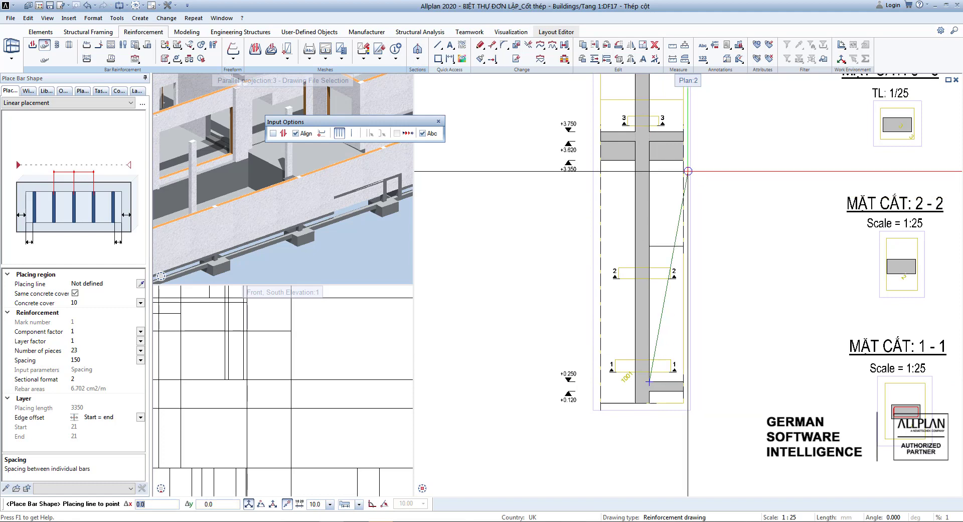
pyautogui.click(649, 141)
pyautogui.scroll(-2, 657, 206)
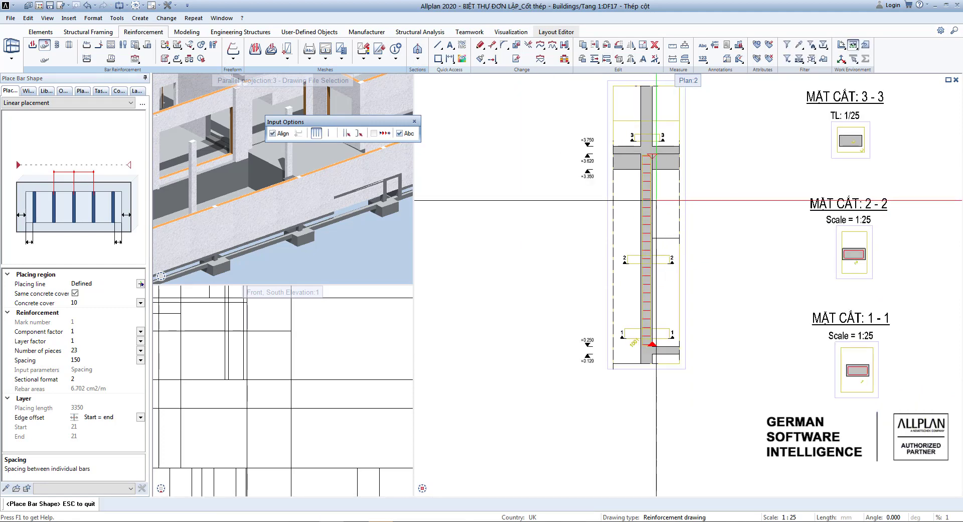
pyautogui.moveTo(658, 190); pyautogui.dragTo(636, 201, button='middle')
pyautogui.press('Escape')
pyautogui.press('Escape')
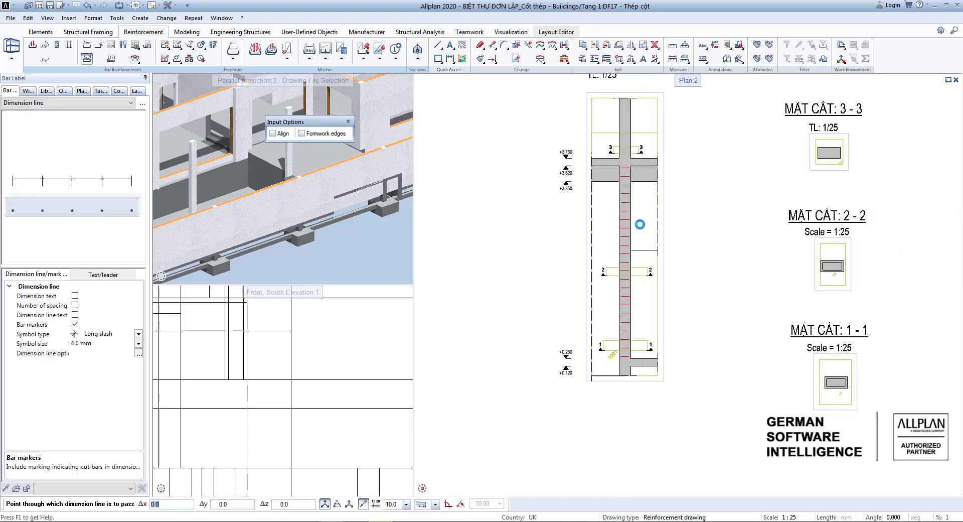
pyautogui.press('Escape')
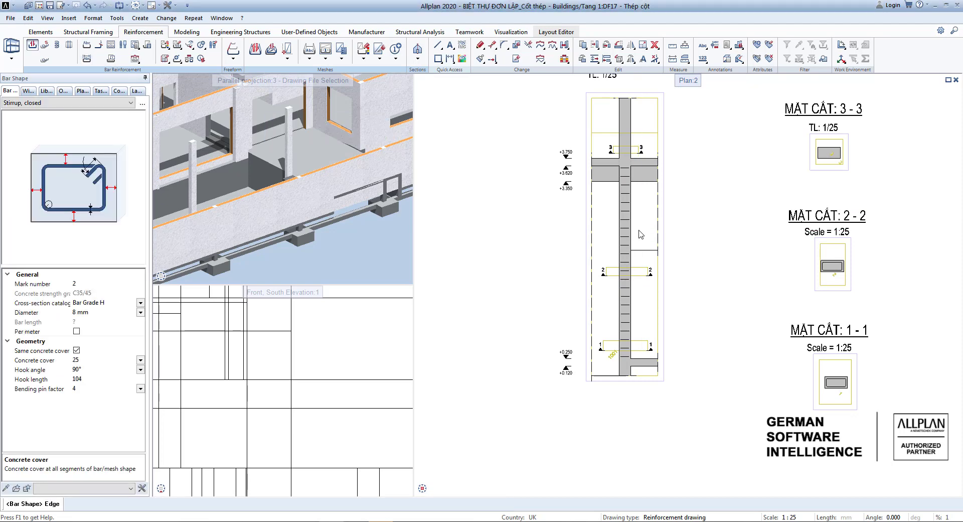
pyautogui.press('Escape')
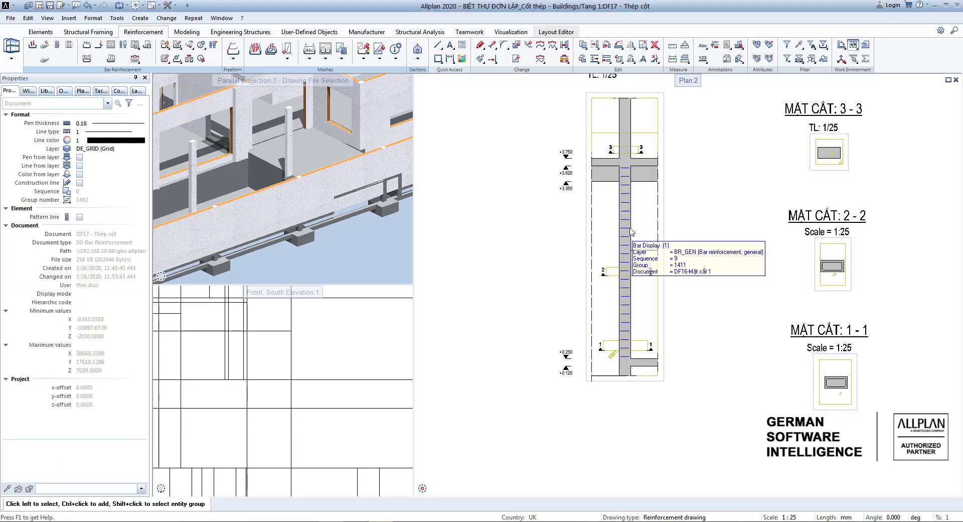
# Step: Examine the placed stirrups along column C1 from the beam junction down to the column base
pyautogui.scroll(2, 632, 184)
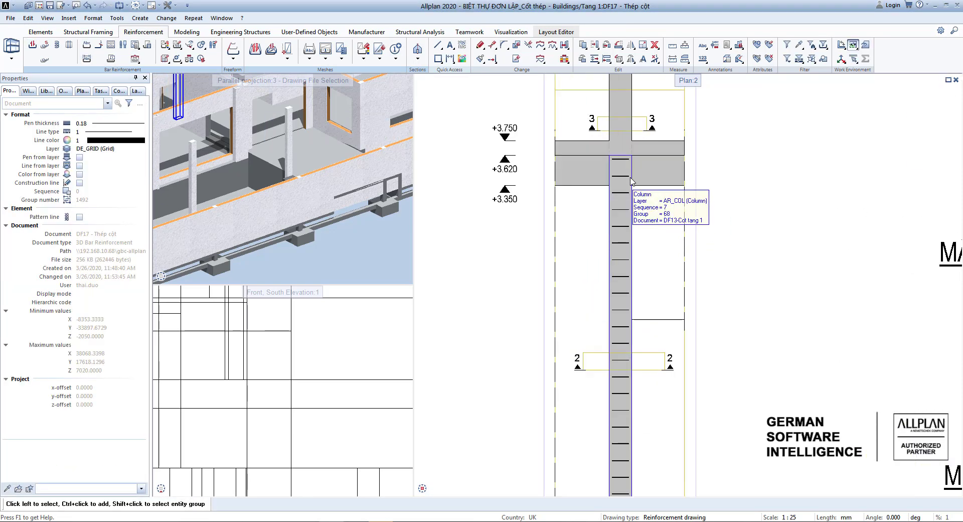
pyautogui.scroll(-4, 631, 172)
pyautogui.scroll(5, 633, 307)
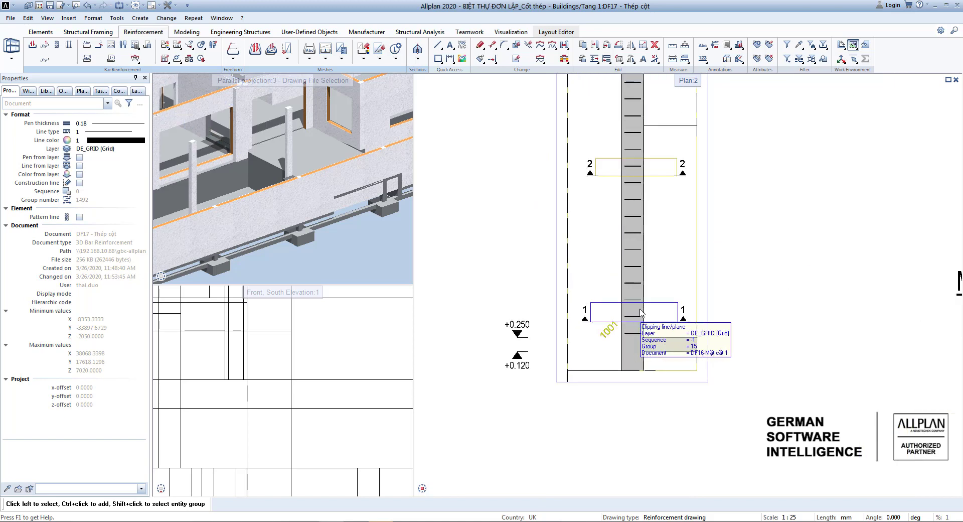
pyautogui.scroll(-1, 614, 301)
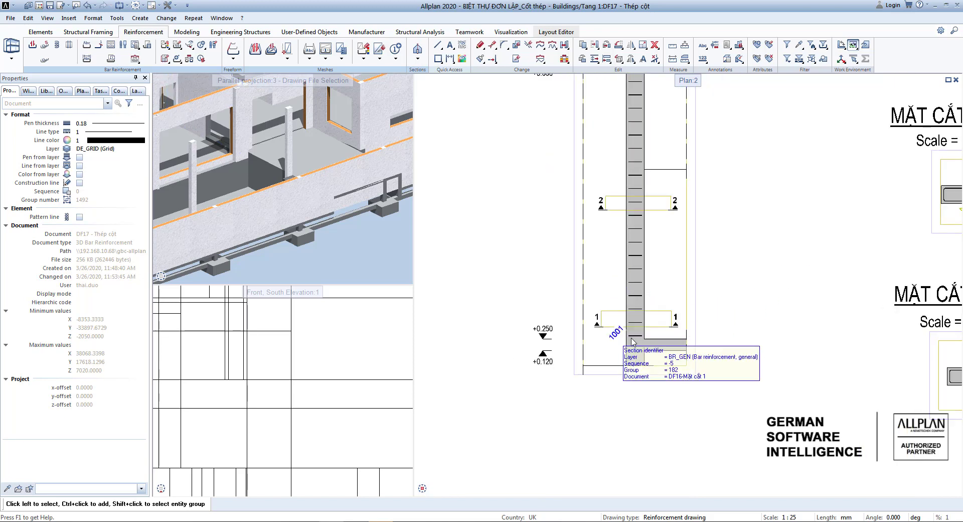
pyautogui.scroll(-1, 636, 341)
pyautogui.moveTo(640, 110); pyautogui.dragTo(631, 132, button='middle')
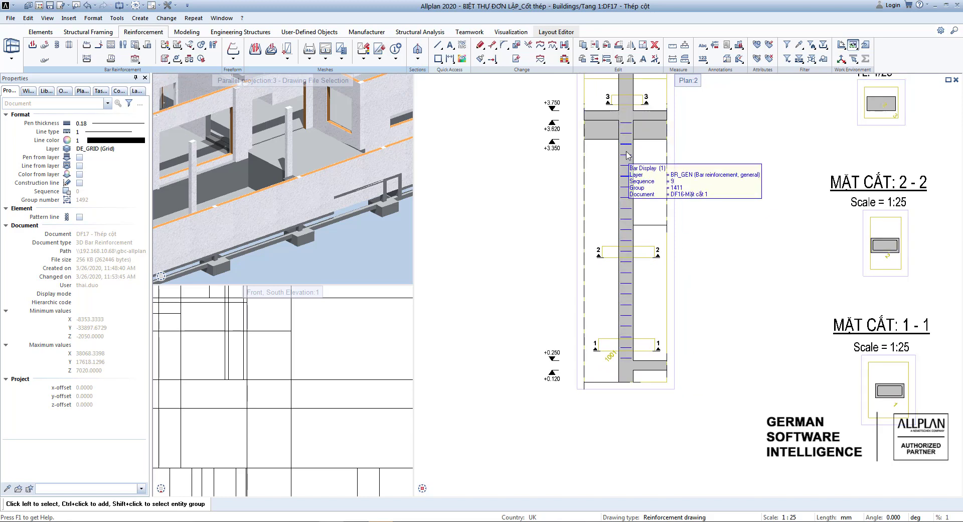
pyautogui.moveTo(622, 180); pyautogui.dragTo(588, 224, button='middle')
pyautogui.scroll(1, 596, 205)
pyautogui.scroll(-2, 590, 229)
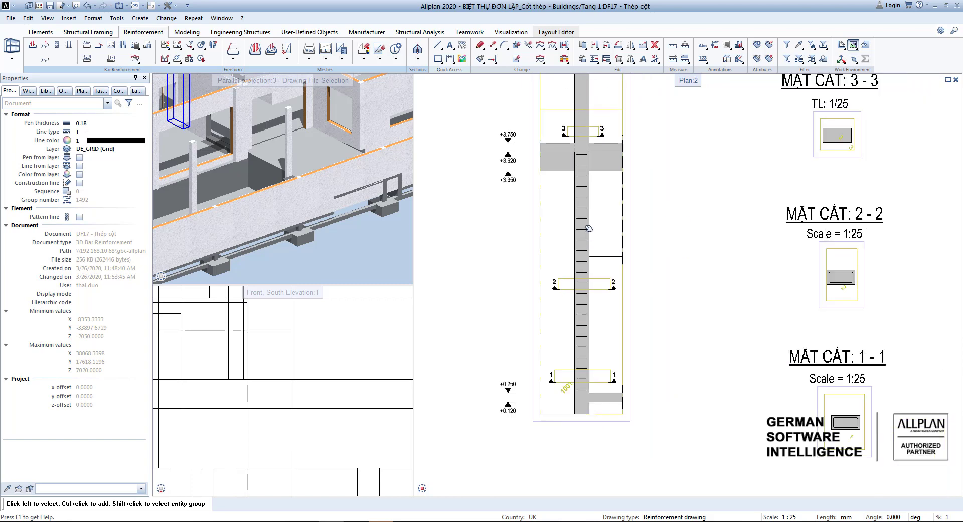
pyautogui.scroll(1, 587, 238)
pyautogui.scroll(-1, 580, 243)
pyautogui.scroll(1, 578, 243)
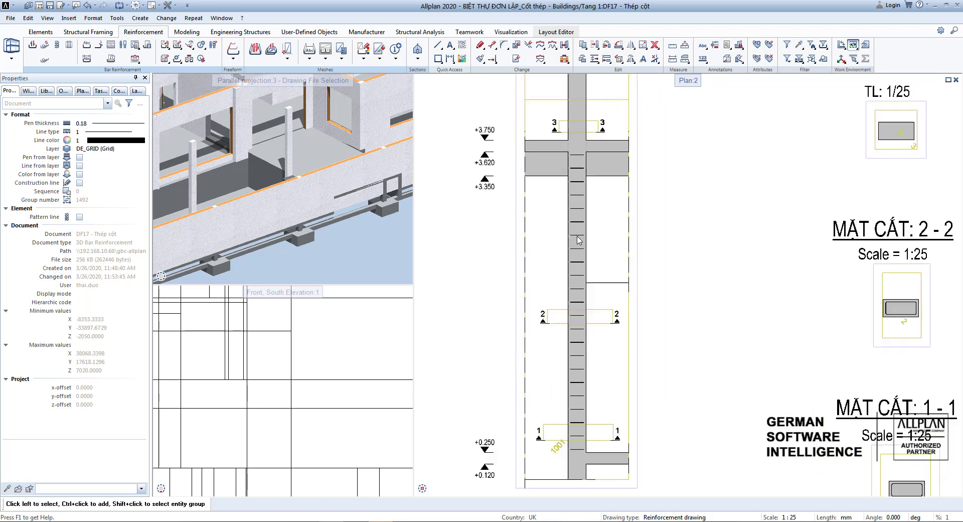
pyautogui.scroll(-1, 577, 254)
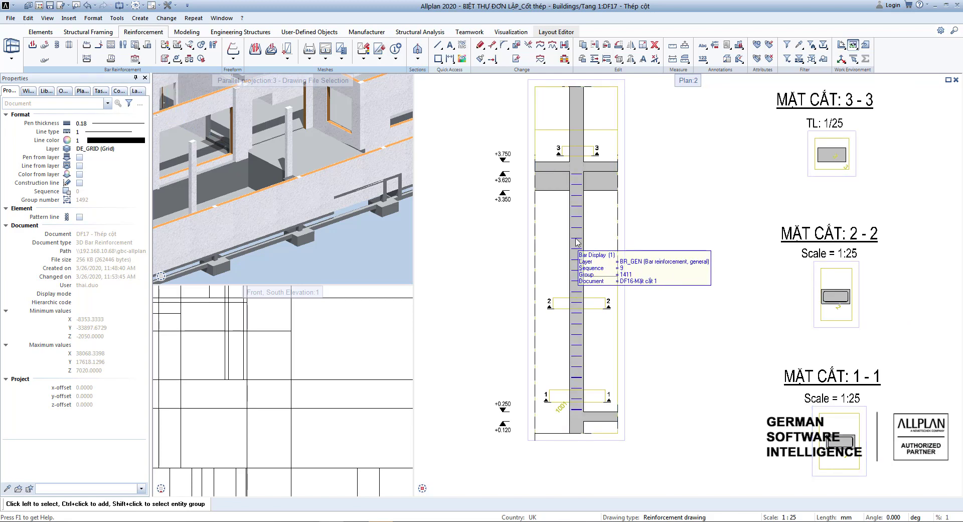
# Step: Delete one stirrup above section 2 and one between sections 2 and 1 to split the column placement into three zones
pyautogui.click(576, 239)
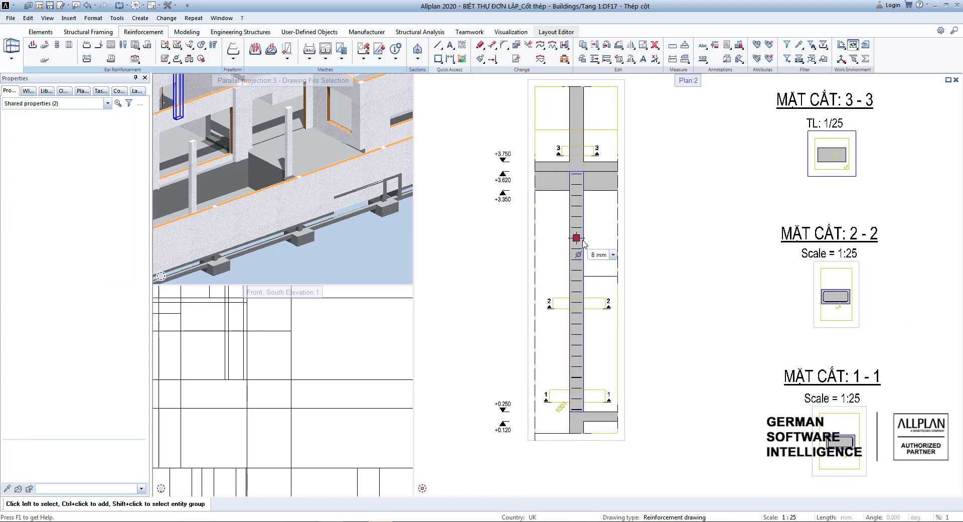
pyautogui.press('Escape')
pyautogui.scroll(2, 586, 352)
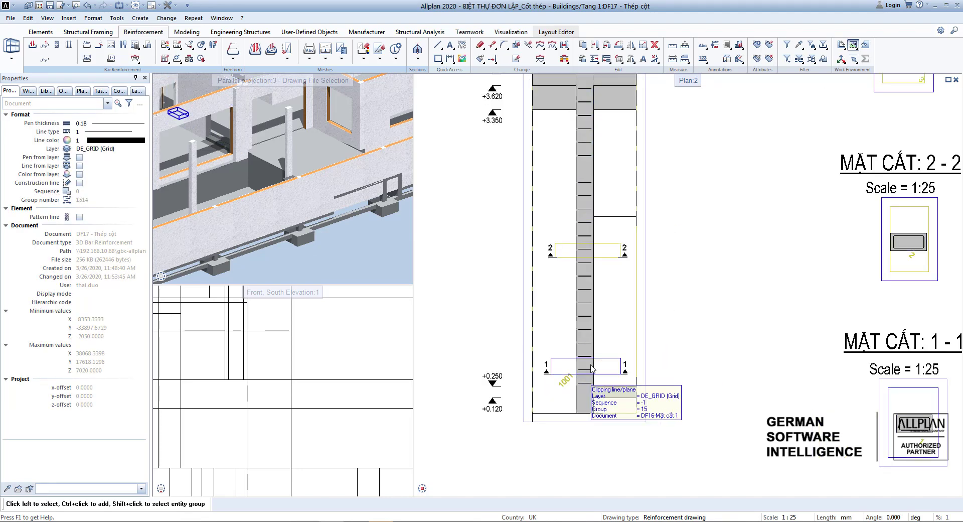
pyautogui.press('Delete')
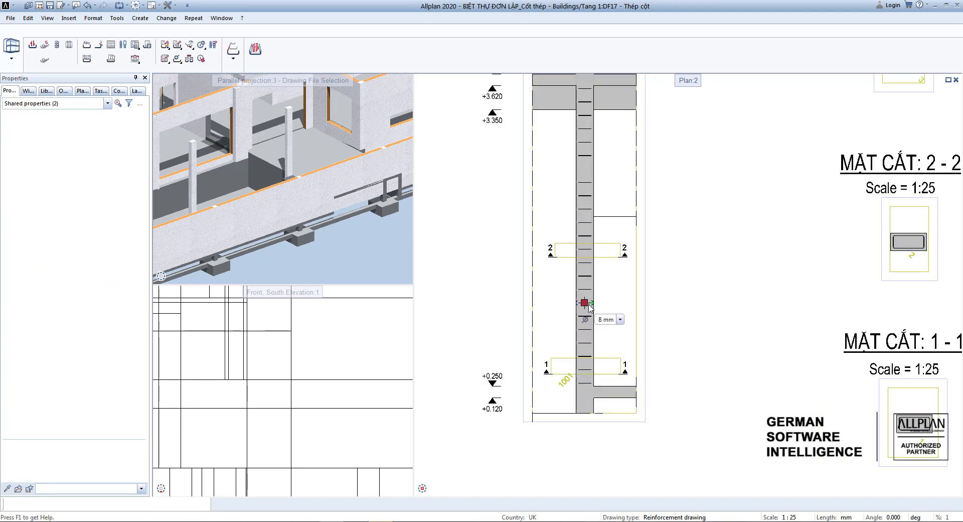
pyautogui.press('Escape')
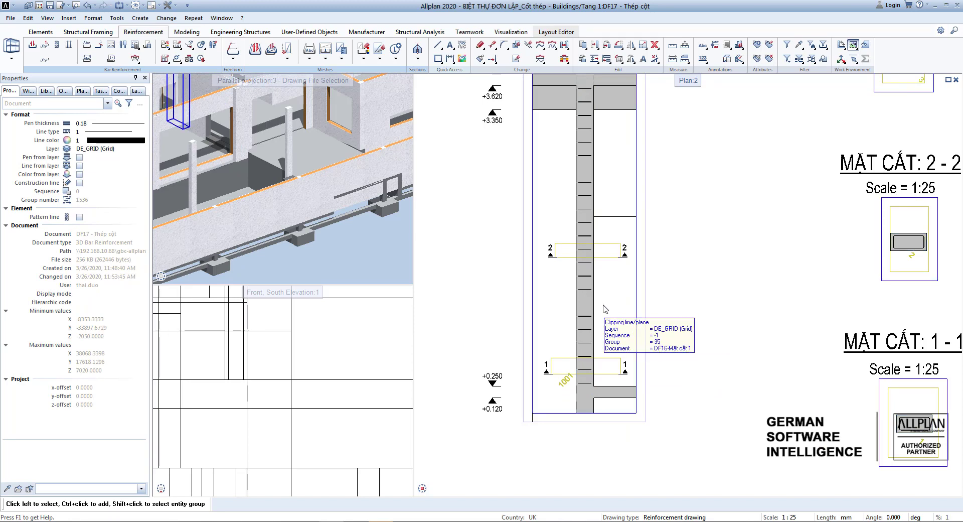
# Step: Set the spacing of both the lower and the upper stirrup zones of the column to 100 mm
pyautogui.moveTo(612, 305); pyautogui.dragTo(616, 323, button='middle')
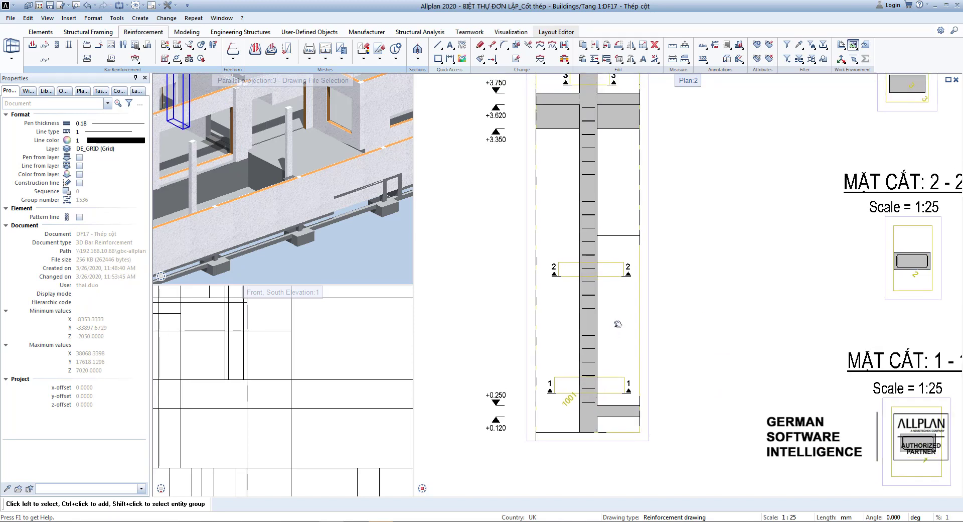
pyautogui.click(589, 354)
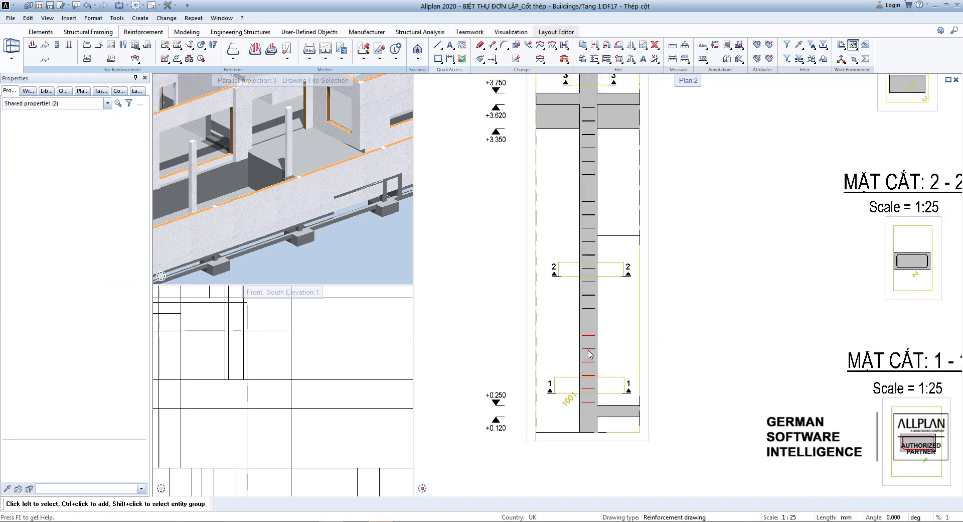
pyautogui.keyDown('ctrl'); pyautogui.click(589, 150); pyautogui.keyUp('ctrl')
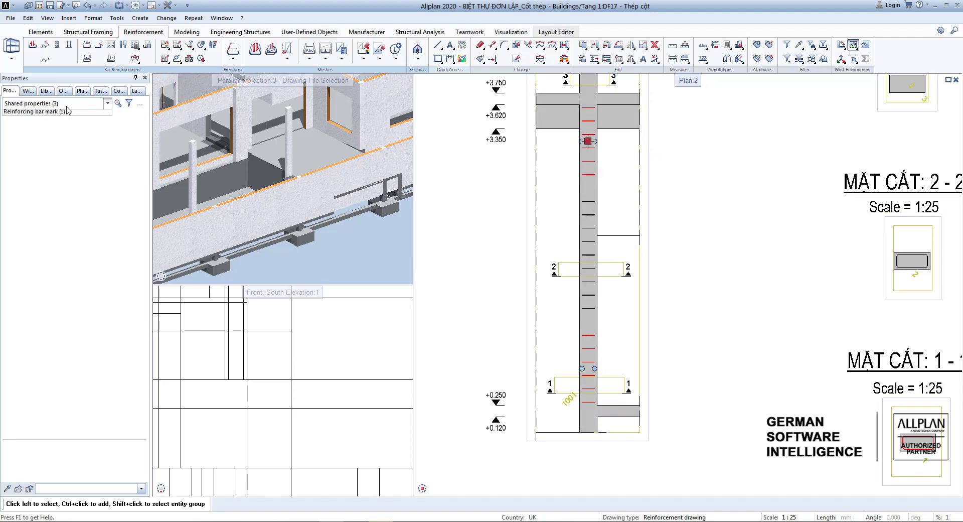
pyautogui.click(66, 104)
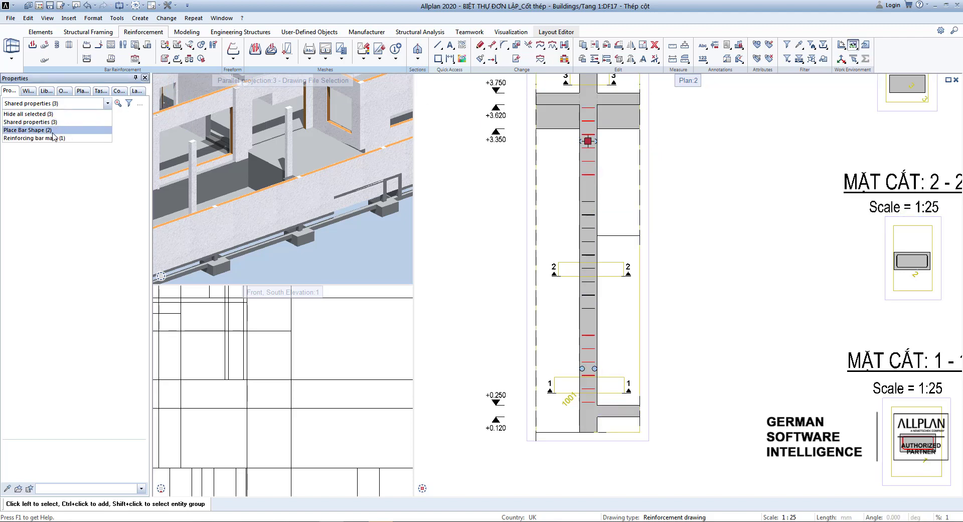
pyautogui.click(52, 131)
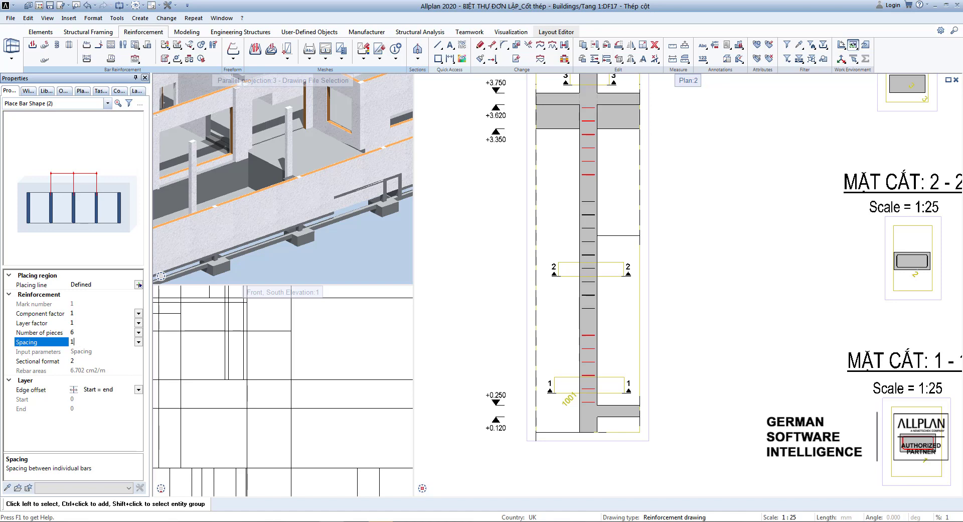
pyautogui.press('Return')
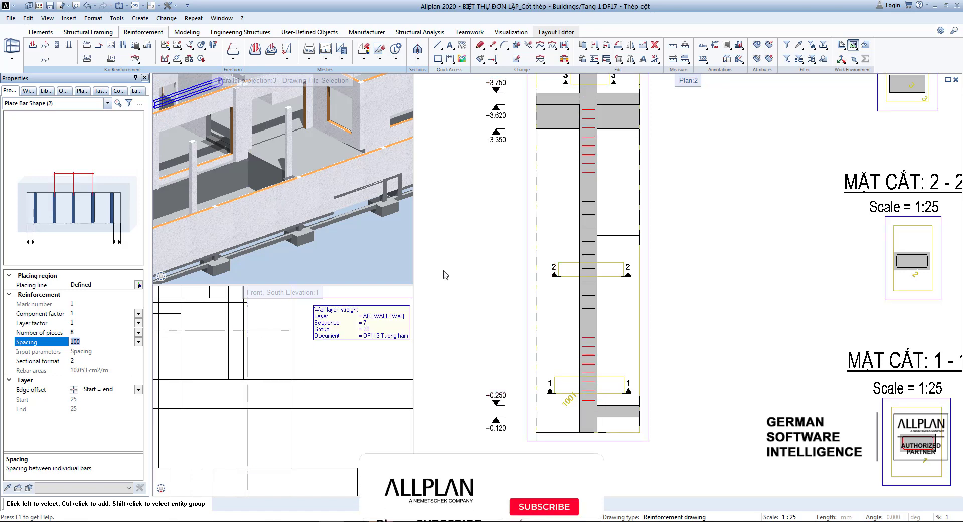
pyautogui.scroll(-1, 592, 241)
pyautogui.scroll(2, 585, 201)
pyautogui.moveTo(590, 222); pyautogui.dragTo(554, 217, button='middle')
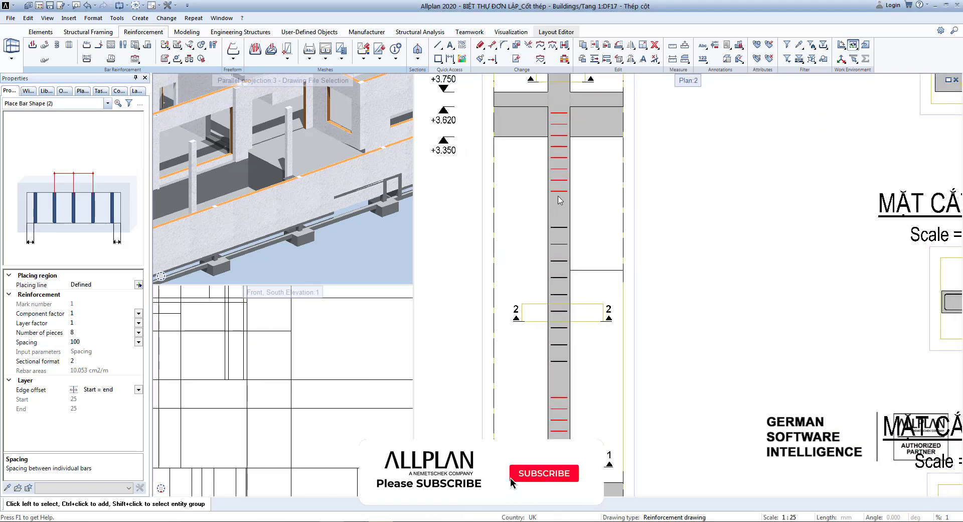
pyautogui.scroll(1, 559, 186)
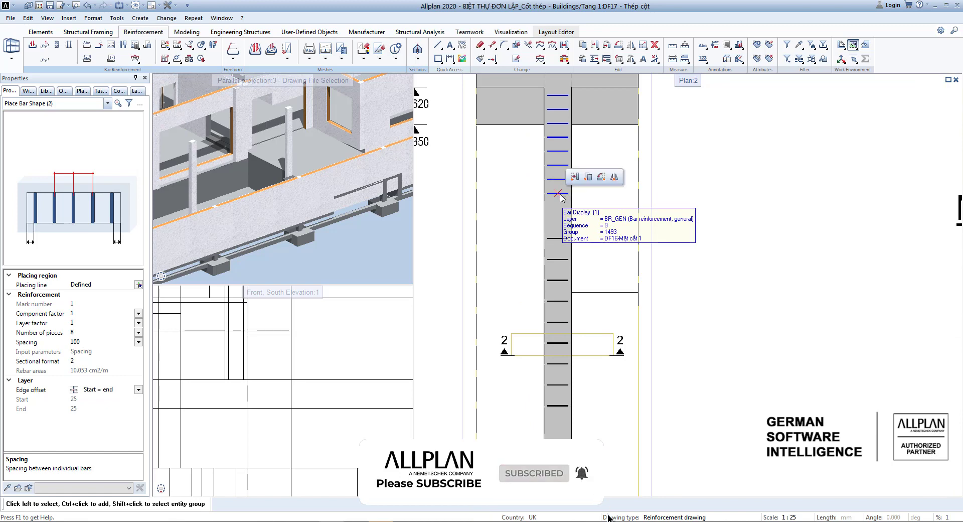
pyautogui.press('Escape')
# Step: Extend the upper stirrup zone downwards to a length of about 910 mm, closing the gap to the middle zone
pyautogui.scroll(-2, 577, 226)
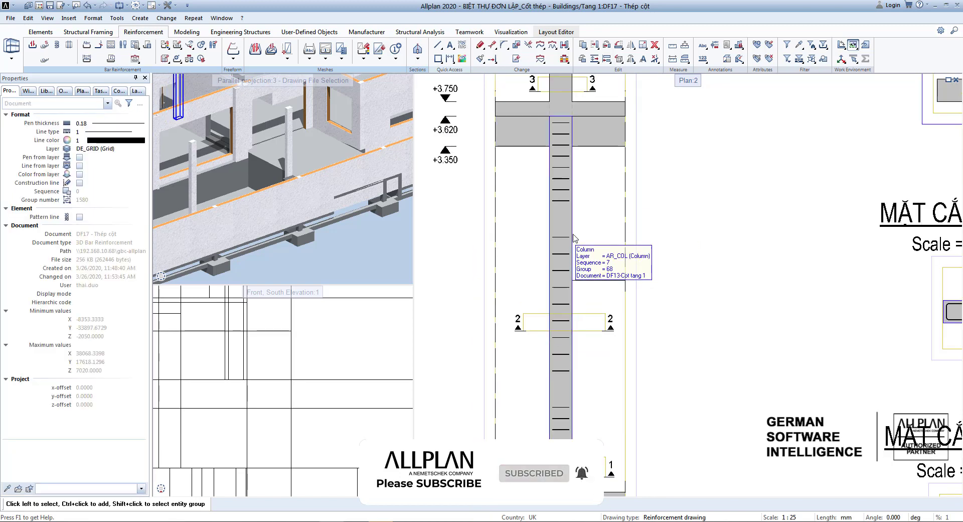
pyautogui.moveTo(579, 229); pyautogui.dragTo(582, 216, button='middle')
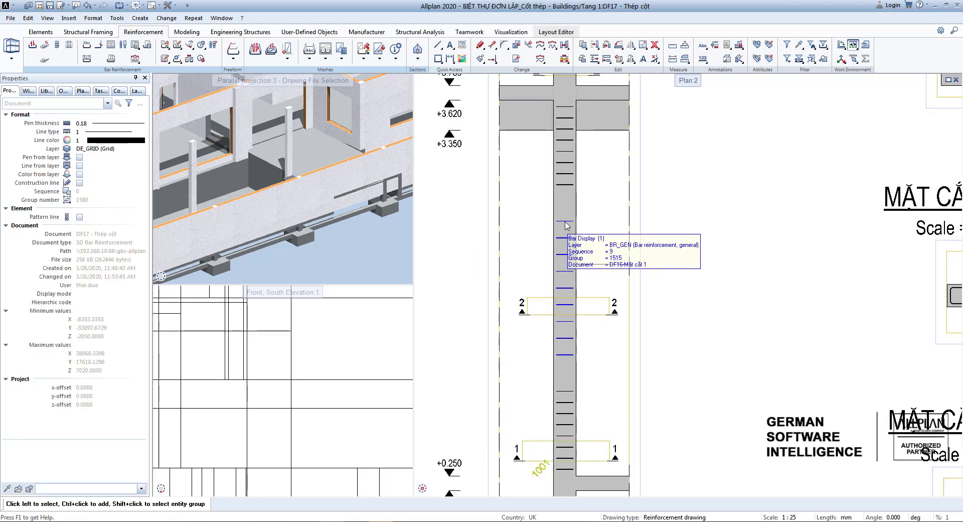
pyautogui.click(566, 223)
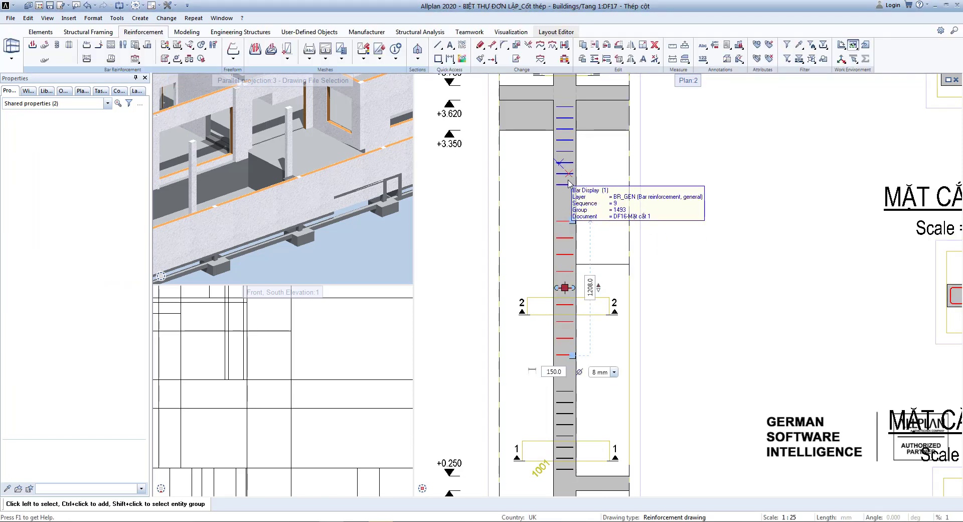
pyautogui.press('Escape')
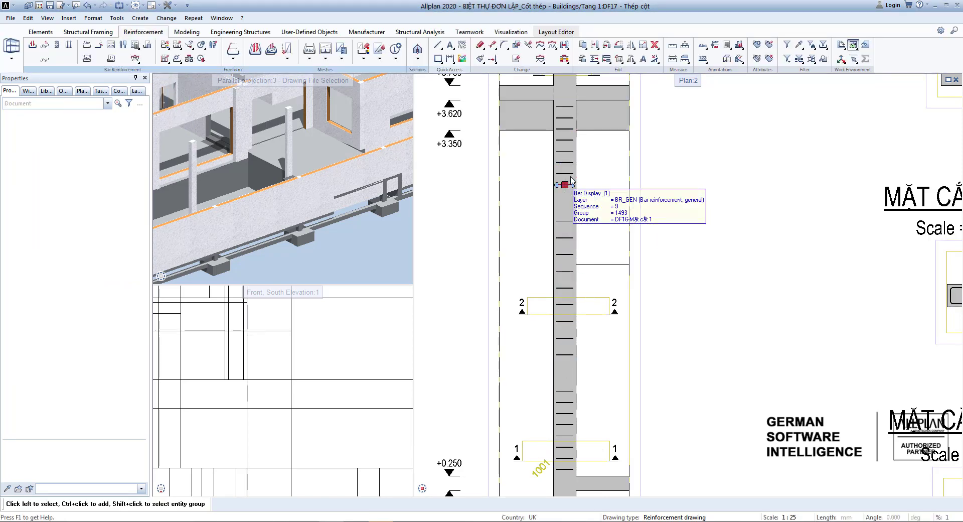
pyautogui.click(567, 176)
pyautogui.click(572, 189)
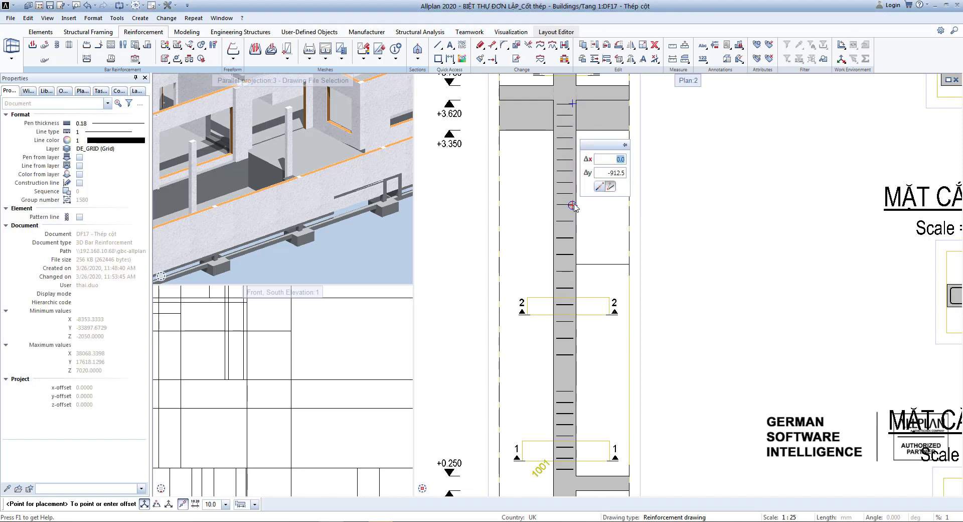
pyautogui.click(573, 206)
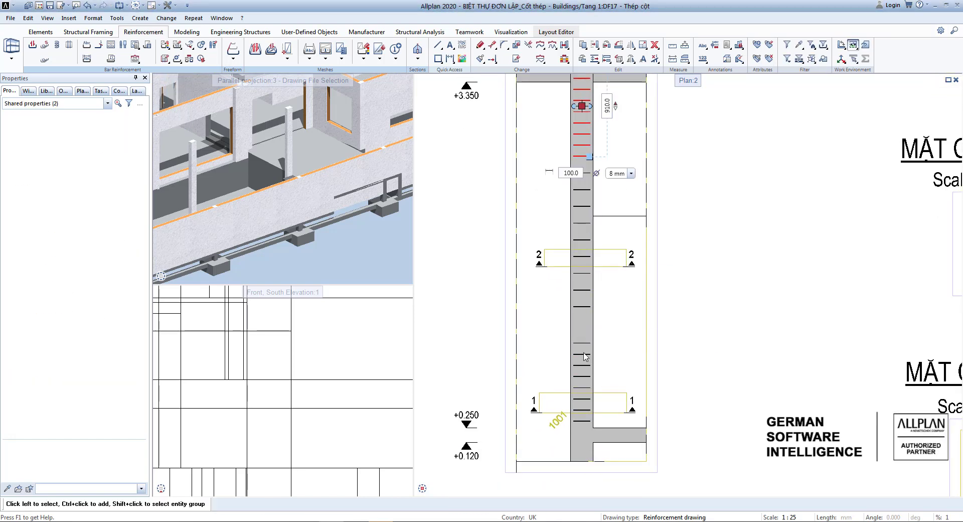
# Step: Extend the lower stirrup zone upwards to a length of about 930 mm, closing the gap to the middle zone
pyautogui.click(582, 343)
pyautogui.click(585, 364)
pyautogui.click(589, 341)
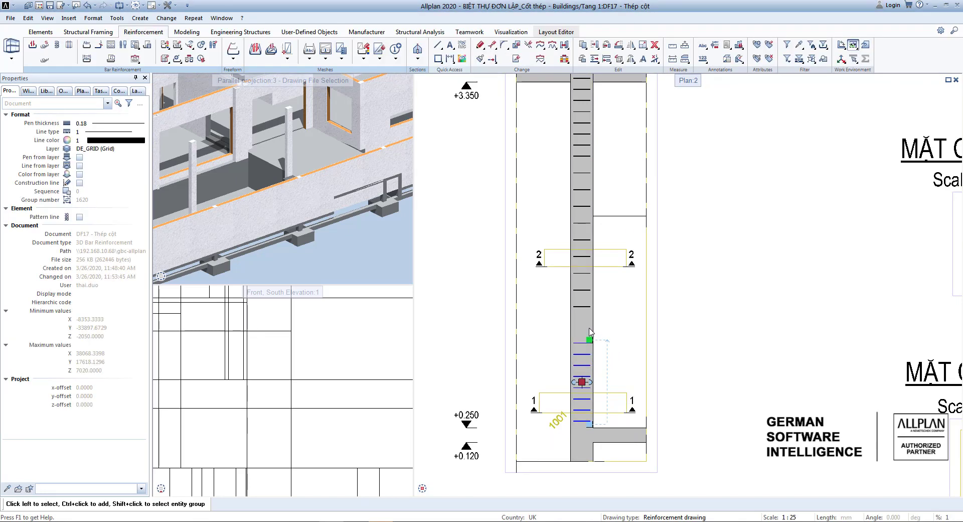
pyautogui.click(590, 321)
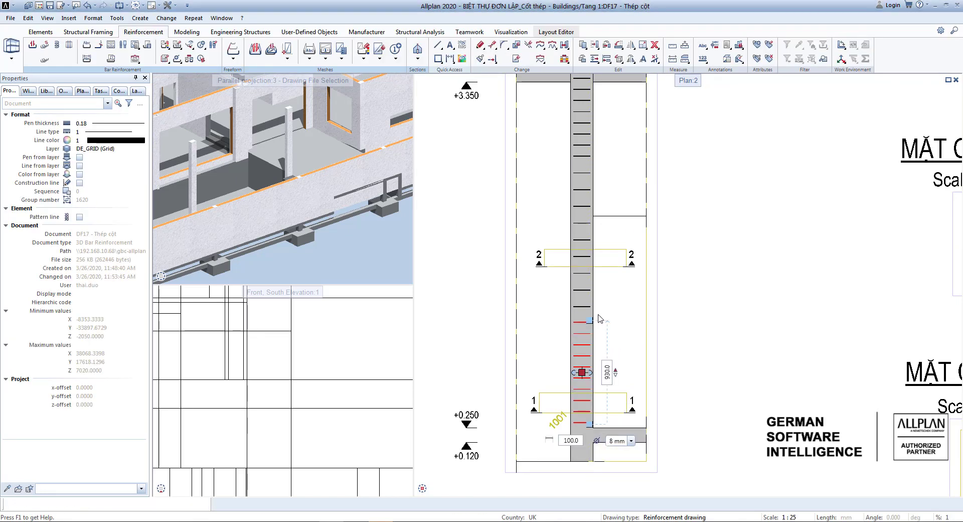
# Step: Begin a labelled dimension line for the column's upper stirrup zone, accepting the existing dimension line options
pyautogui.scroll(-1, 594, 315)
pyautogui.scroll(-2, 603, 178)
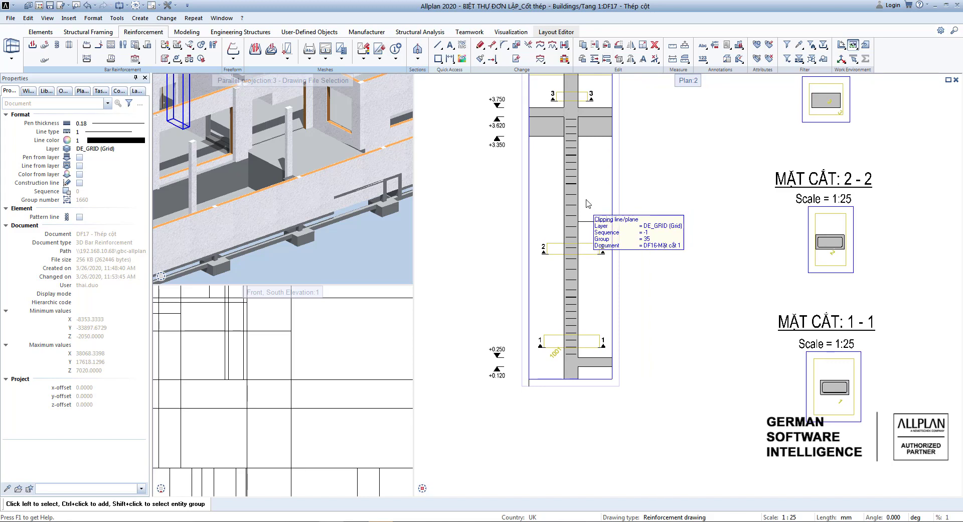
pyautogui.scroll(2, 572, 149)
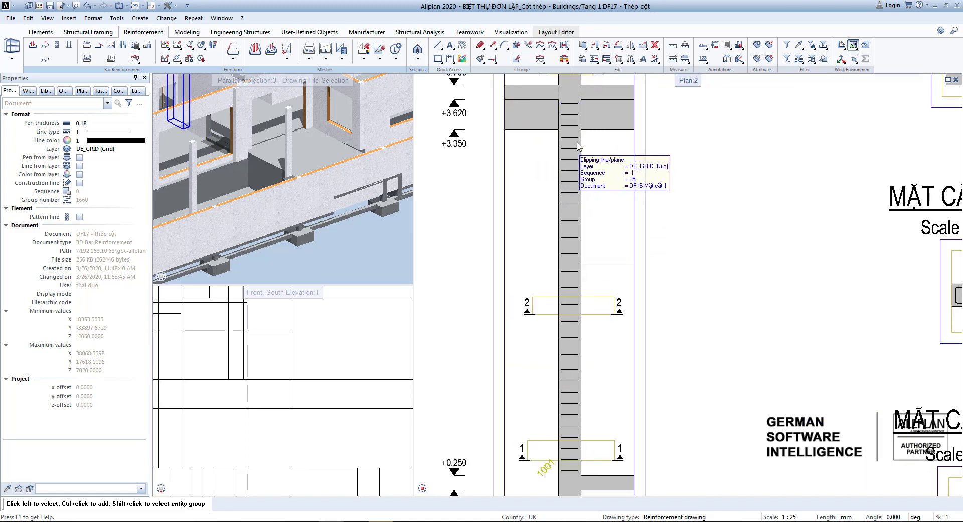
pyautogui.click(572, 151)
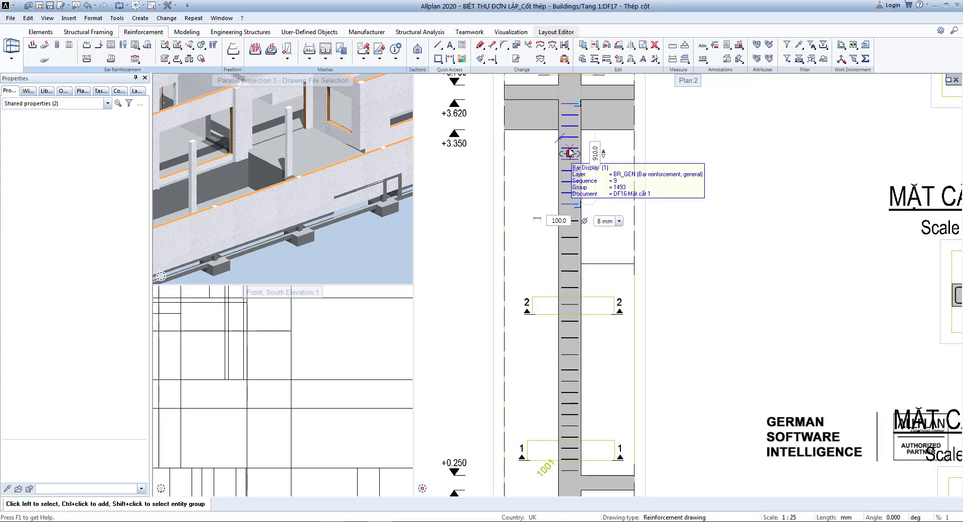
pyautogui.rightClick(570, 151)
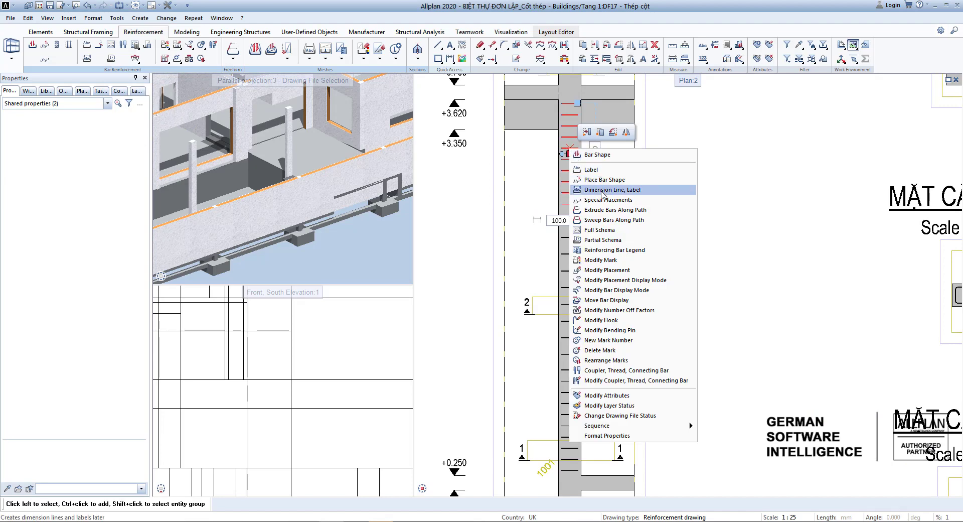
pyautogui.click(631, 193)
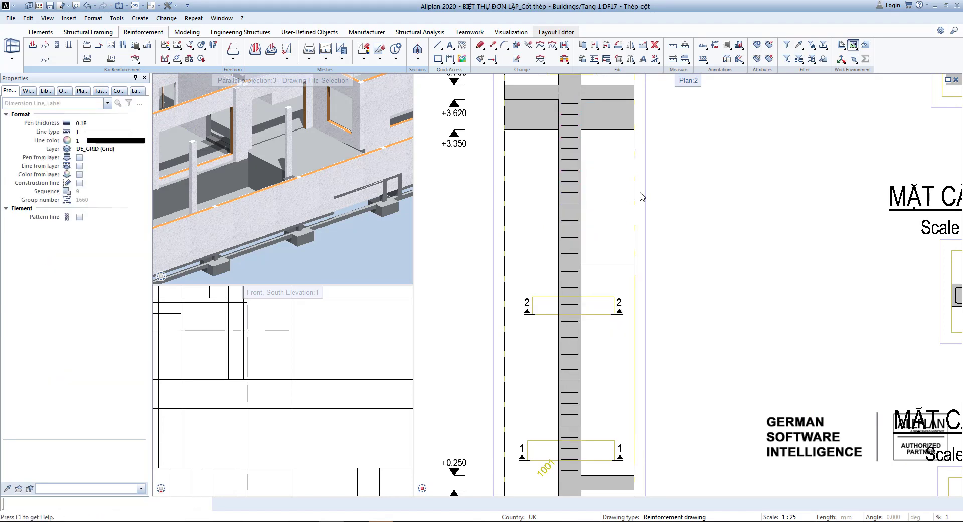
pyautogui.scroll(-3, 655, 201)
pyautogui.scroll(3, 608, 201)
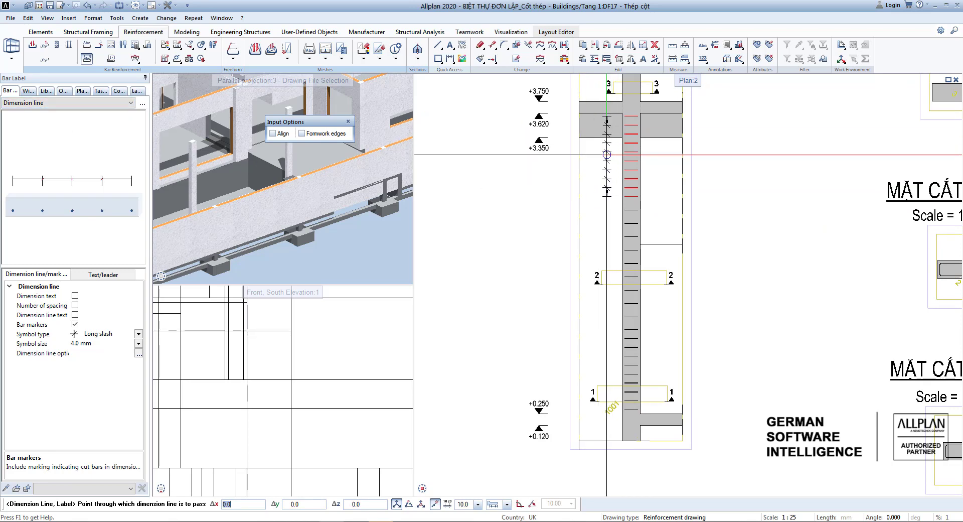
pyautogui.click(139, 354)
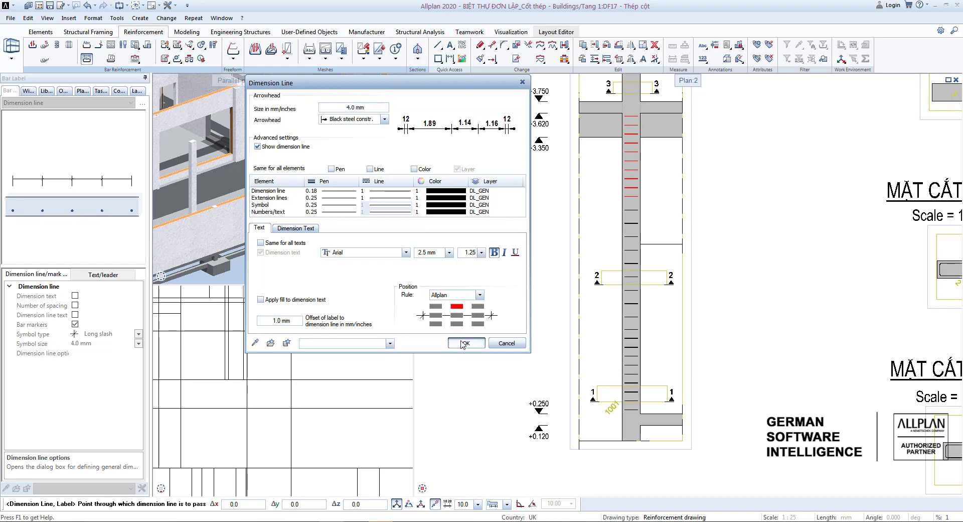
pyautogui.click(464, 343)
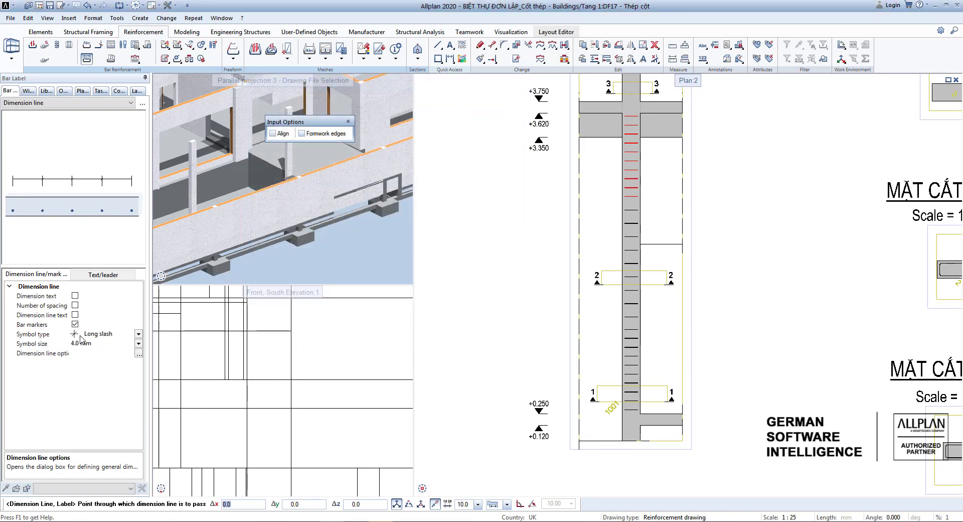
# Step: Place the upper stirrup zone's vertical dimension line between the column and the left edge of the elevation
pyautogui.scroll(2, 668, 226)
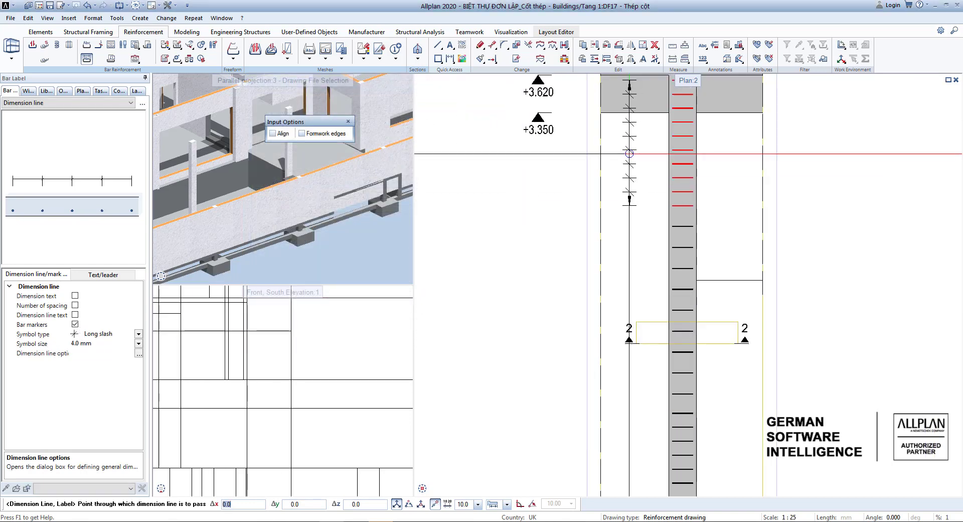
pyautogui.scroll(1, 680, 152)
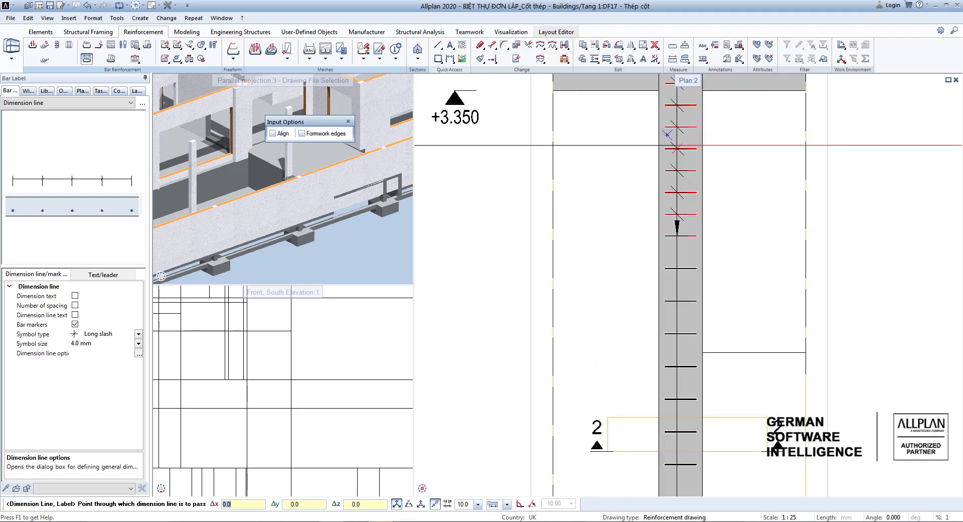
pyautogui.scroll(-2, 679, 152)
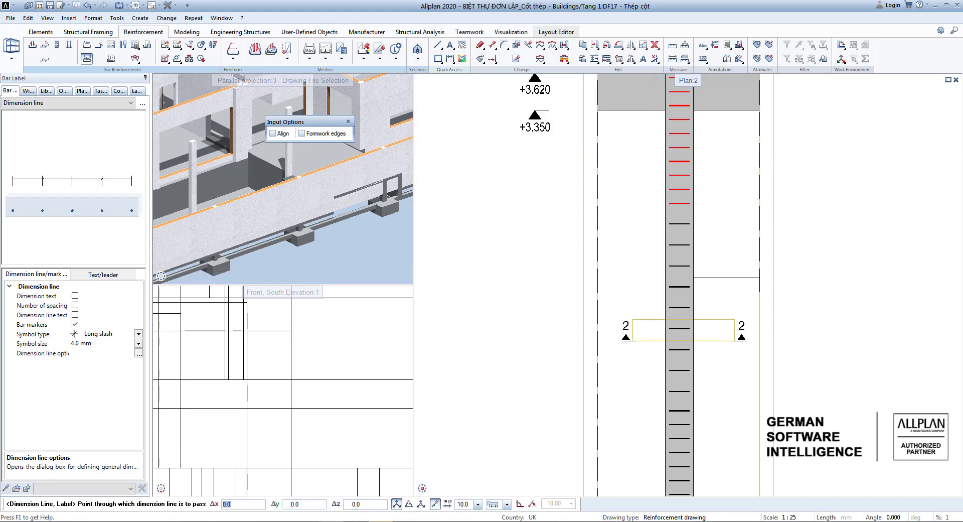
pyautogui.click(628, 150)
pyautogui.moveTo(627, 150); pyautogui.dragTo(593, 206, button='middle')
# Step: Place a horizontal label with mark number, bar count, diameter and spacing left of the upper zone's dimension line
pyautogui.scroll(1, 593, 206)
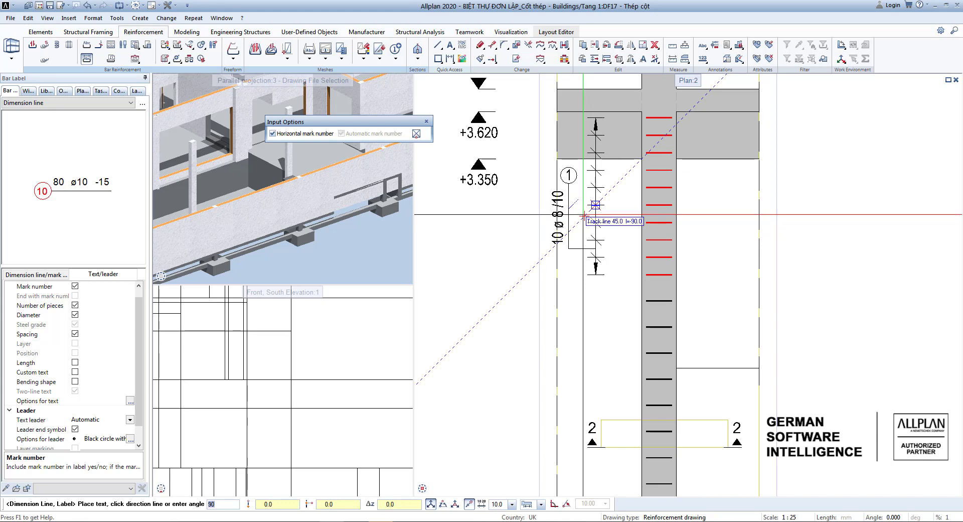
pyautogui.scroll(2, 699, 217)
pyautogui.click(645, 197)
pyautogui.moveTo(477, 232); pyautogui.dragTo(585, 290, button='middle')
pyautogui.scroll(-1, 605, 253)
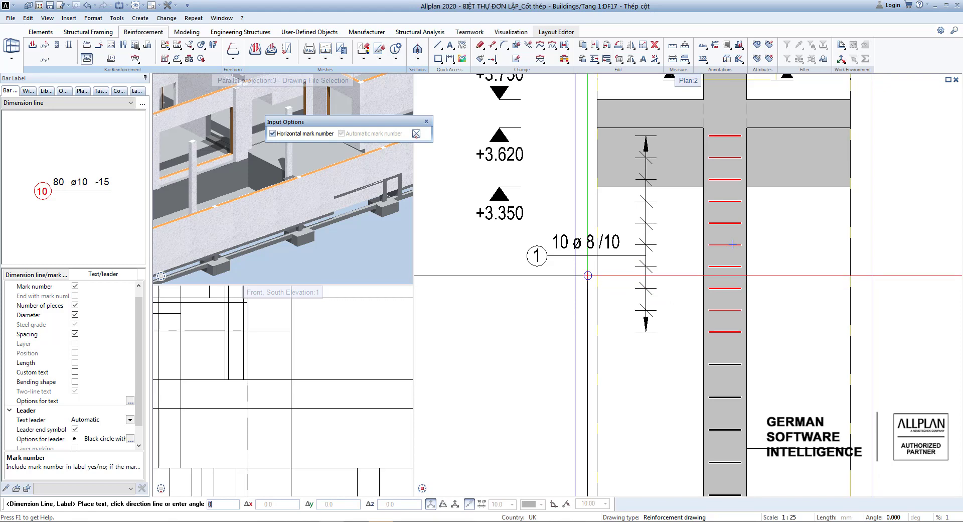
pyautogui.scroll(1, 588, 275)
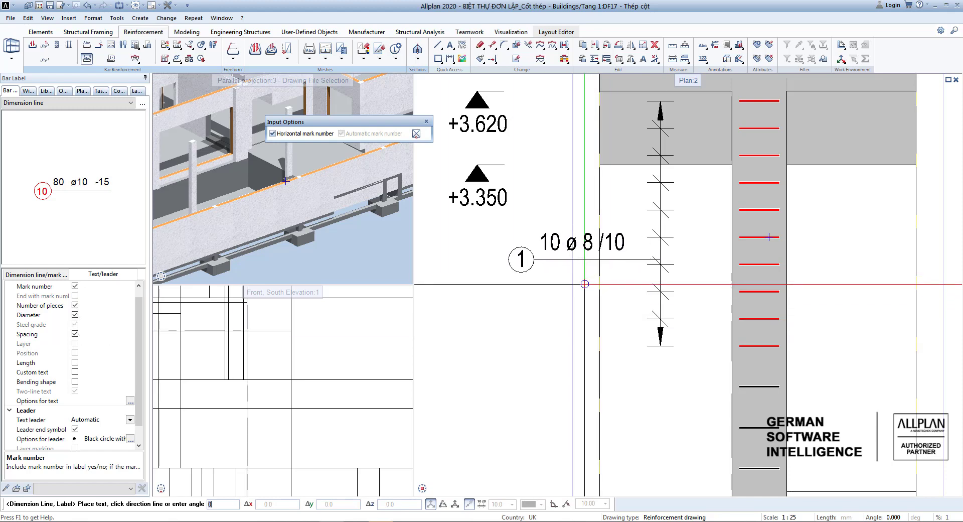
pyautogui.click(769, 237)
pyautogui.scroll(-3, 618, 270)
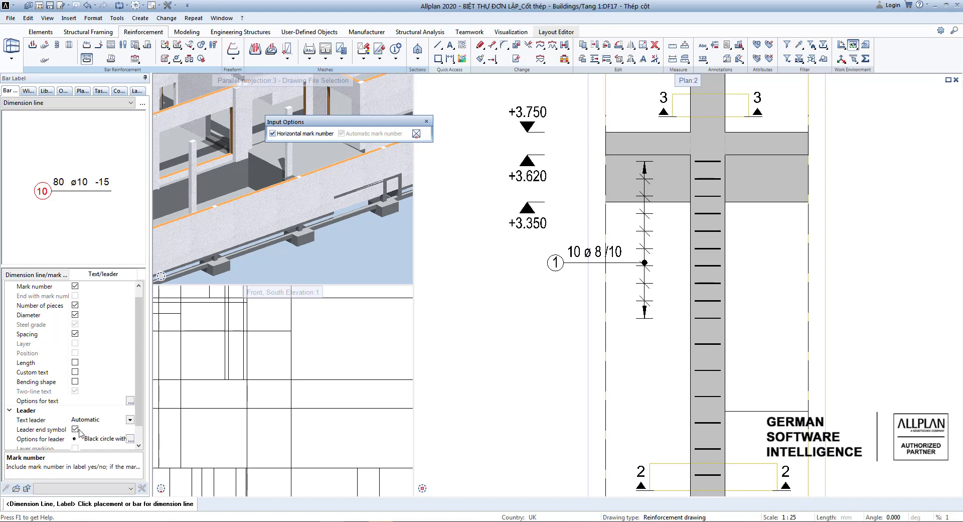
# Step: Examine the leader options of the bar label without changing them, and finish the labelling command
pyautogui.click(131, 440)
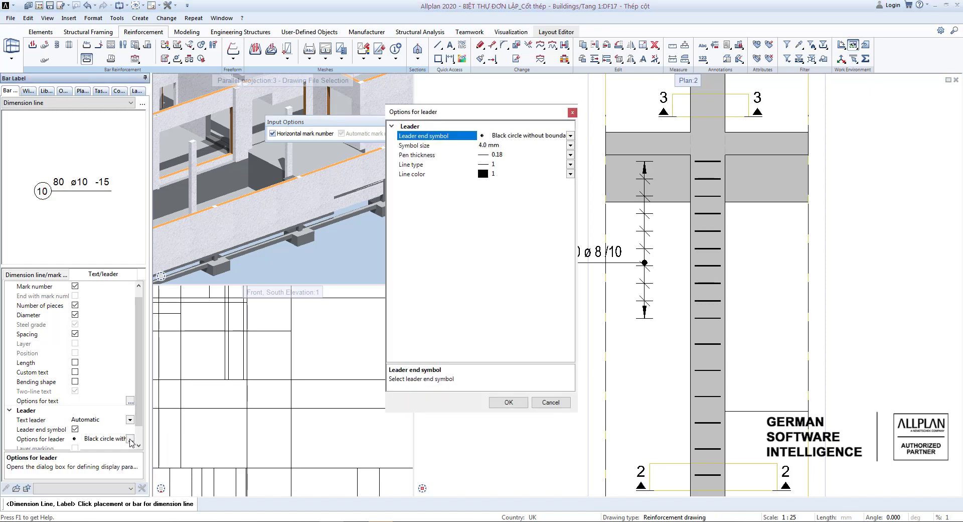
pyautogui.click(572, 113)
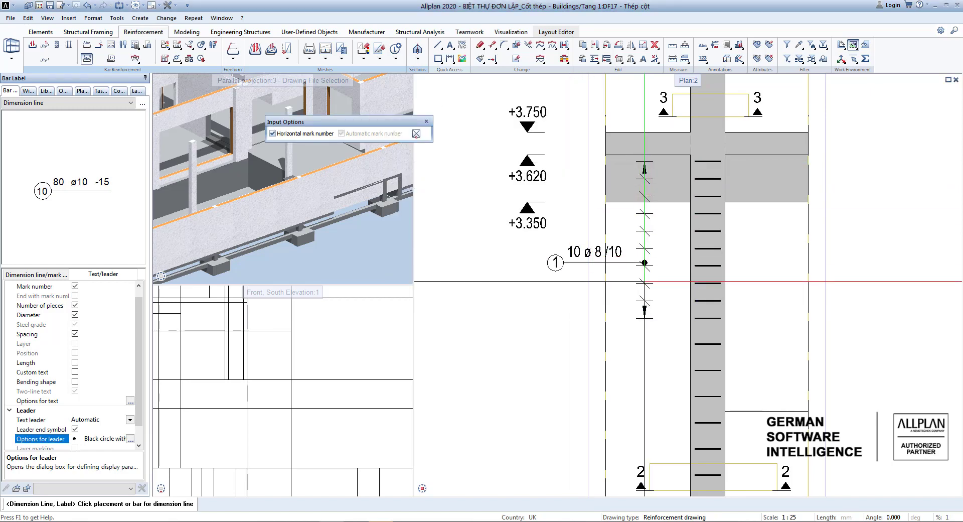
pyautogui.scroll(2, 644, 264)
pyautogui.scroll(-3, 644, 266)
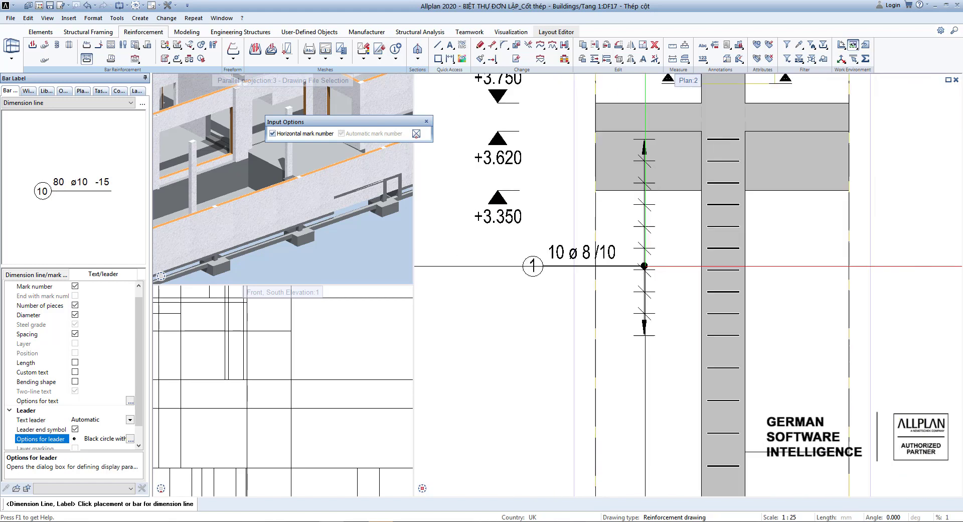
pyautogui.scroll(-1, 645, 266)
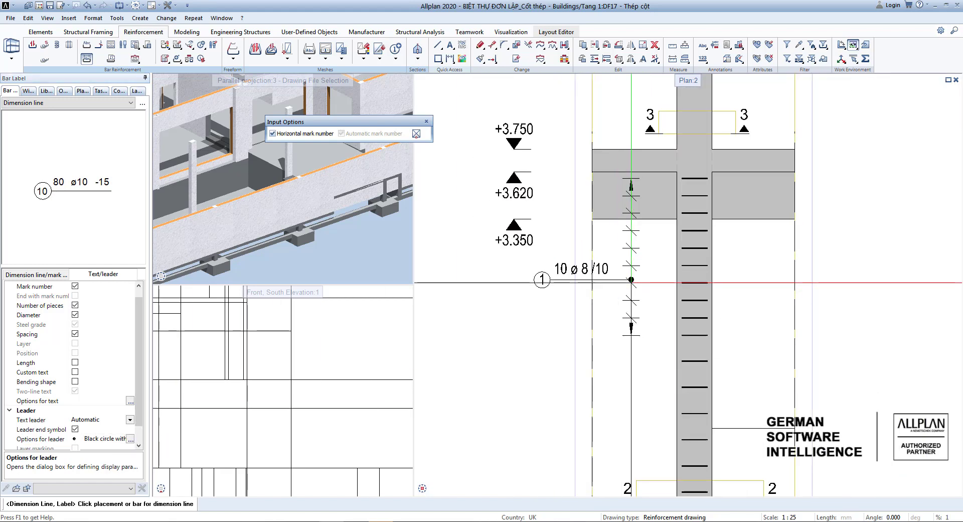
pyautogui.click(631, 279)
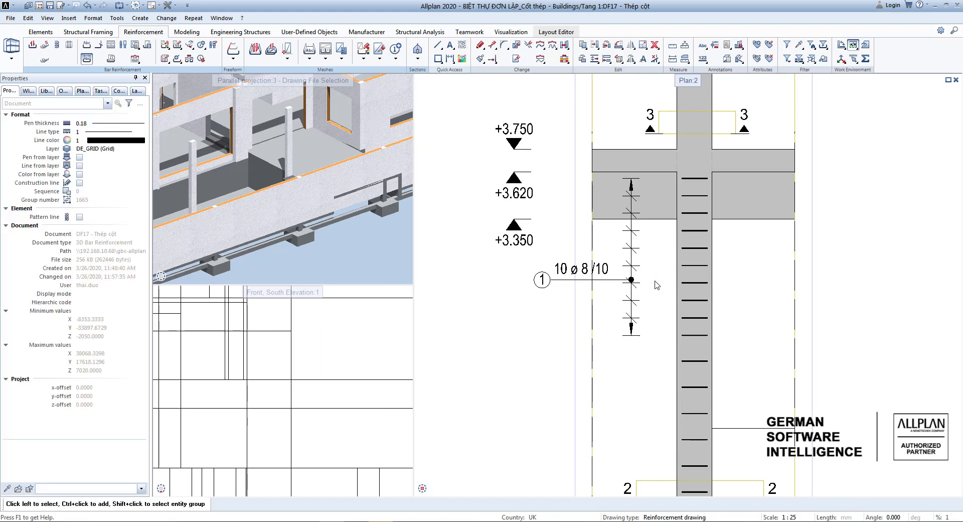
# Step: Dimension the middle stirrup zone left of the column and add its horizontal bar label with a leader
pyautogui.scroll(-3, 652, 271)
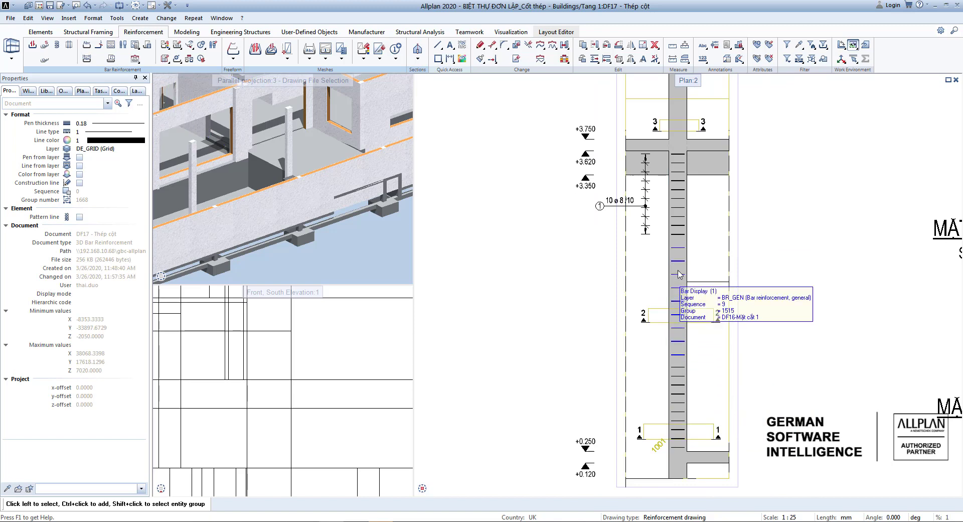
pyautogui.press('Return')
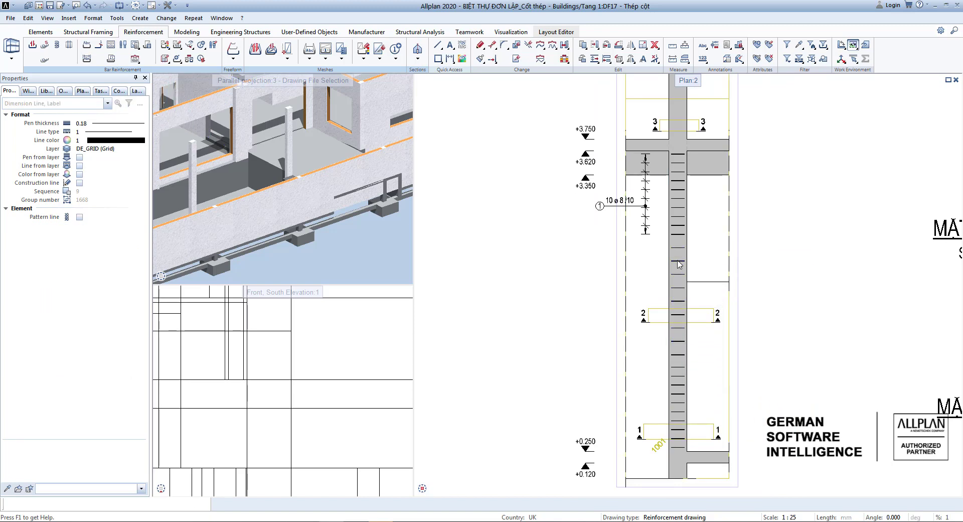
pyautogui.click(677, 262)
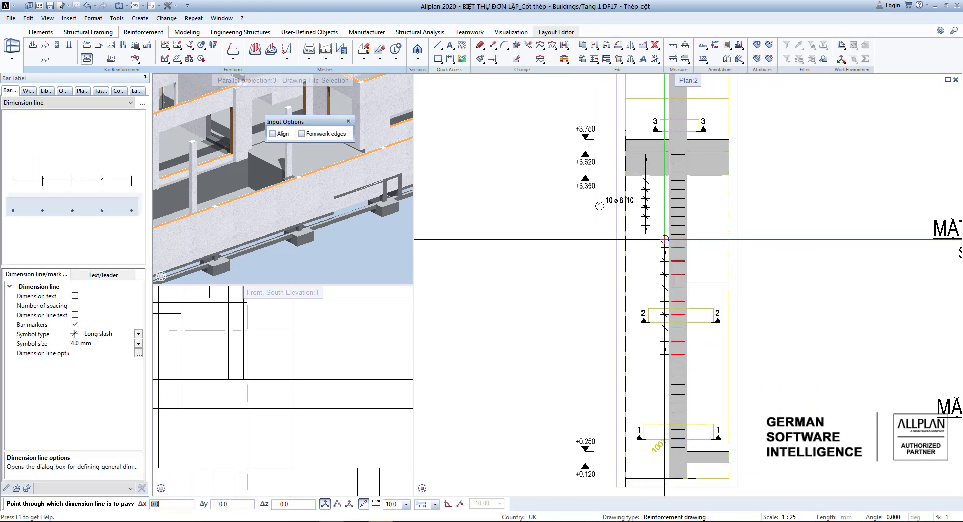
pyautogui.scroll(3, 655, 246)
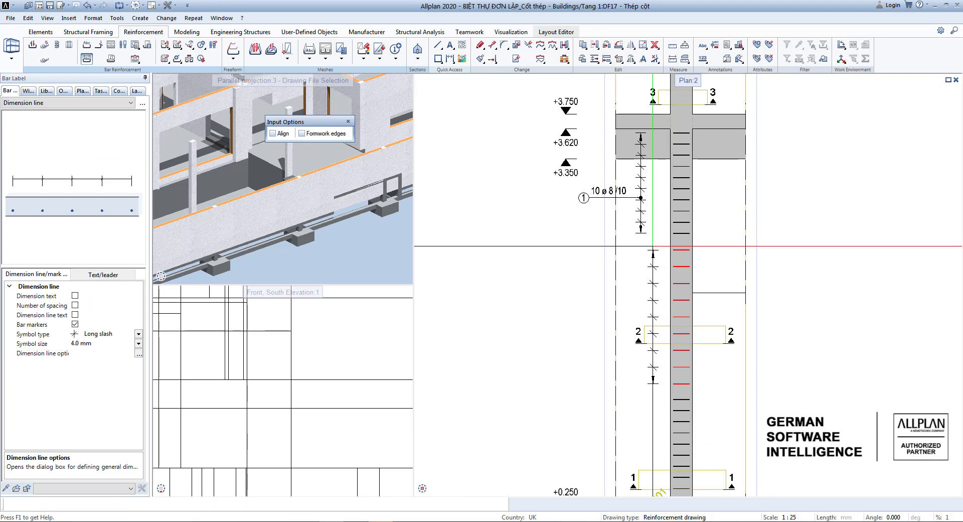
pyautogui.click(653, 246)
pyautogui.scroll(1, 644, 294)
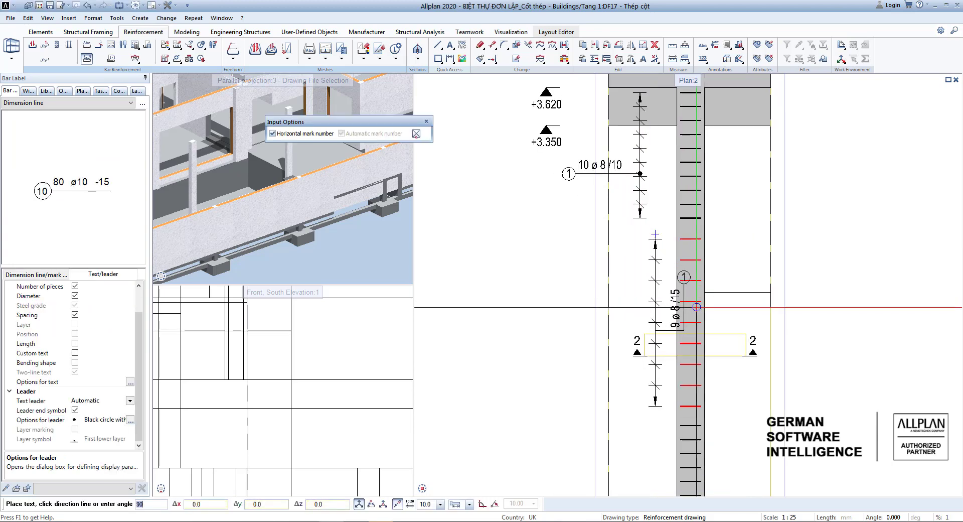
pyautogui.click(696, 301)
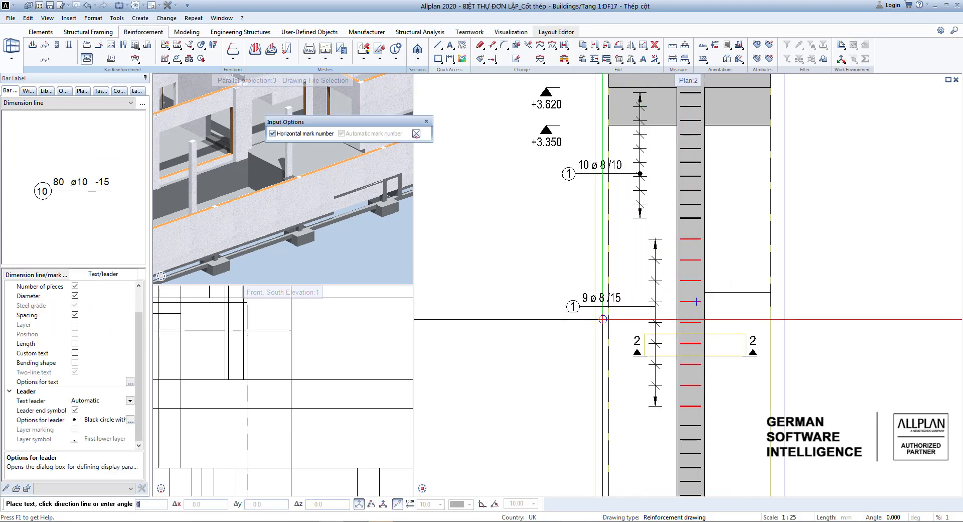
pyautogui.scroll(1, 606, 318)
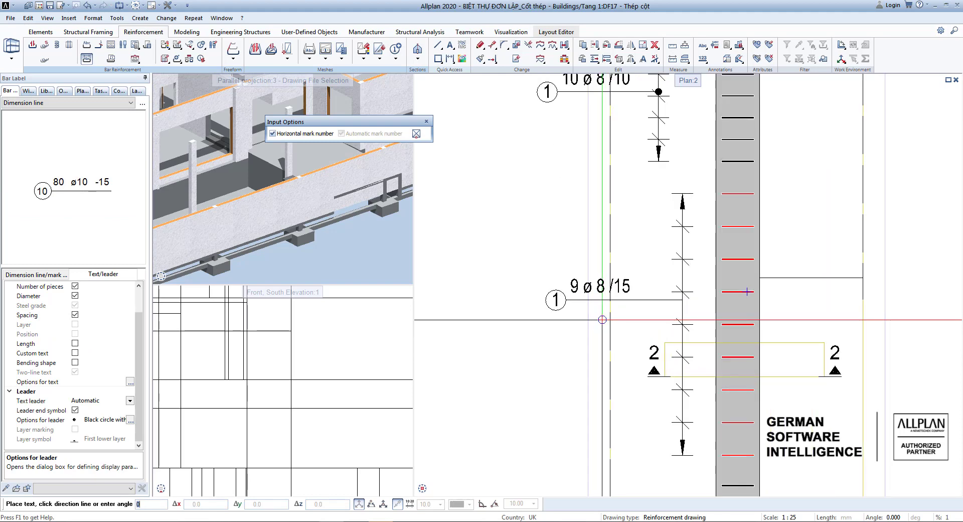
pyautogui.click(603, 319)
# Step: Dimension the lower stirrup zone in line with the middle dimension line and place its horizontal bar label to the left
pyautogui.scroll(-4, 616, 300)
pyautogui.scroll(3, 665, 401)
pyautogui.click(667, 373)
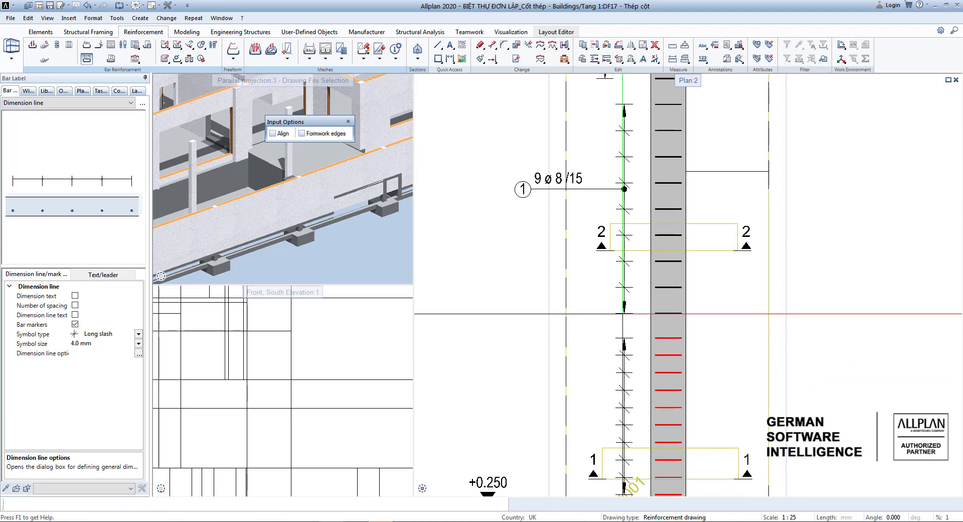
pyautogui.click(667, 373)
pyautogui.scroll(1, 672, 391)
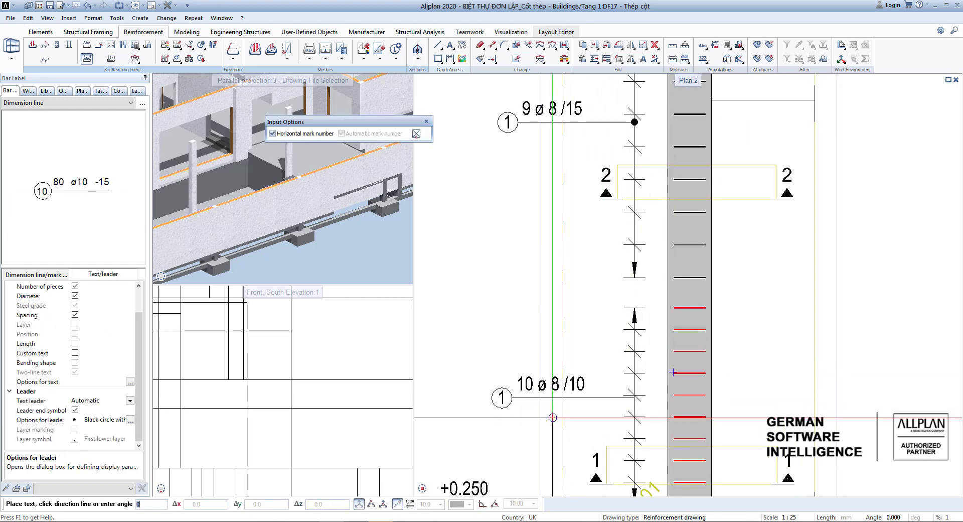
pyautogui.click(552, 417)
# Step: Examine the dimension lines and bar labels of the three stirrup zones along the column elevation
pyautogui.scroll(-4, 601, 386)
pyautogui.scroll(2, 625, 276)
pyautogui.moveTo(639, 281); pyautogui.dragTo(630, 328, button='middle')
pyautogui.scroll(-1, 630, 329)
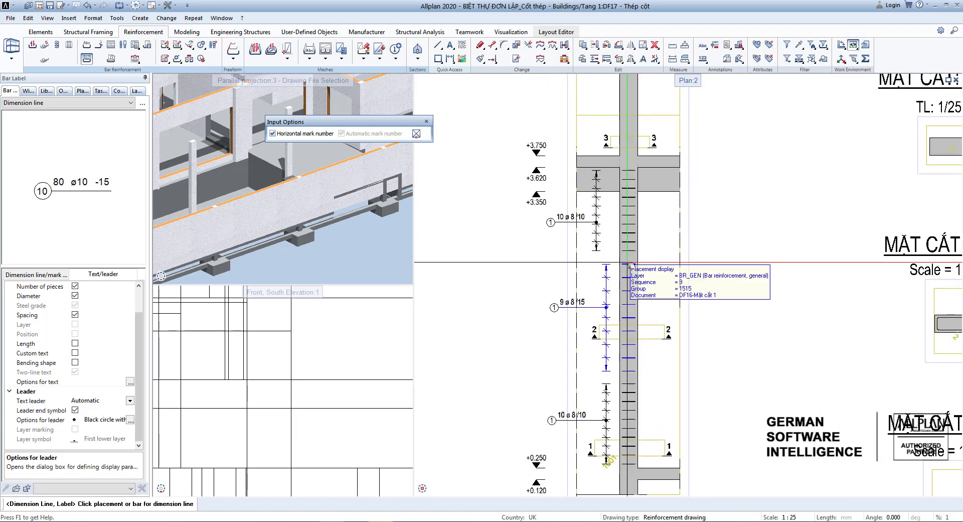
pyautogui.moveTo(642, 289); pyautogui.dragTo(621, 317, button='middle')
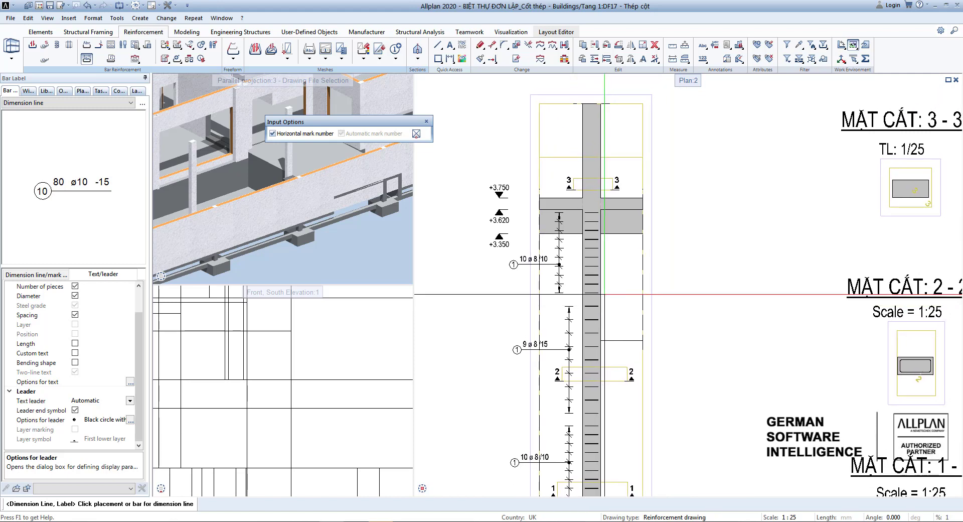
pyautogui.scroll(-2, 602, 266)
pyautogui.scroll(3, 595, 257)
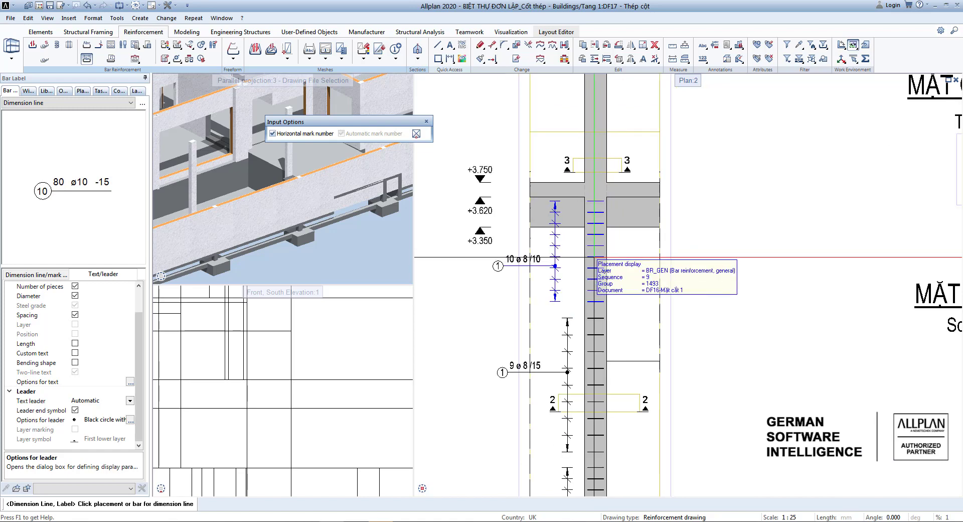
pyautogui.scroll(-2, 595, 256)
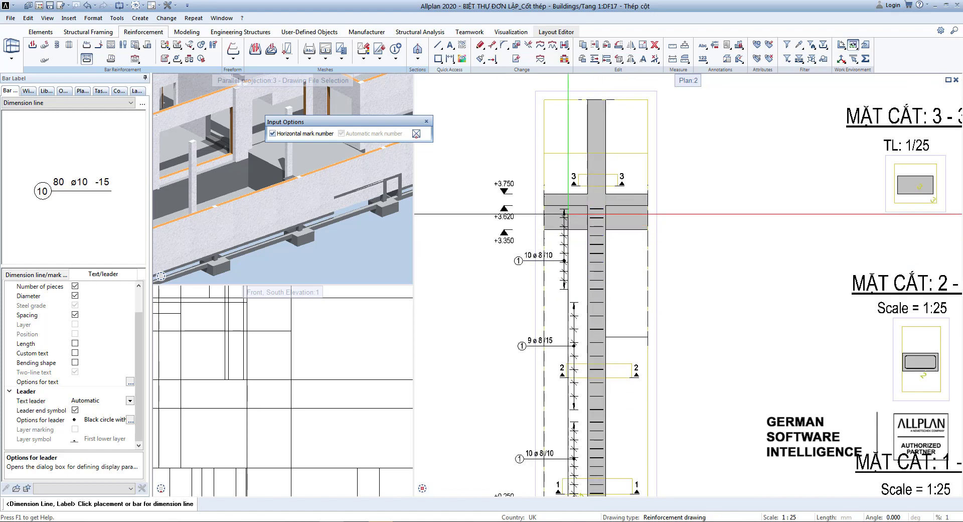
# Step: Change the upper stirrup zone's placement display mode to selected bars and show only one stirrup near mid-zone
pyautogui.scroll(3, 602, 257)
pyautogui.press('Escape')
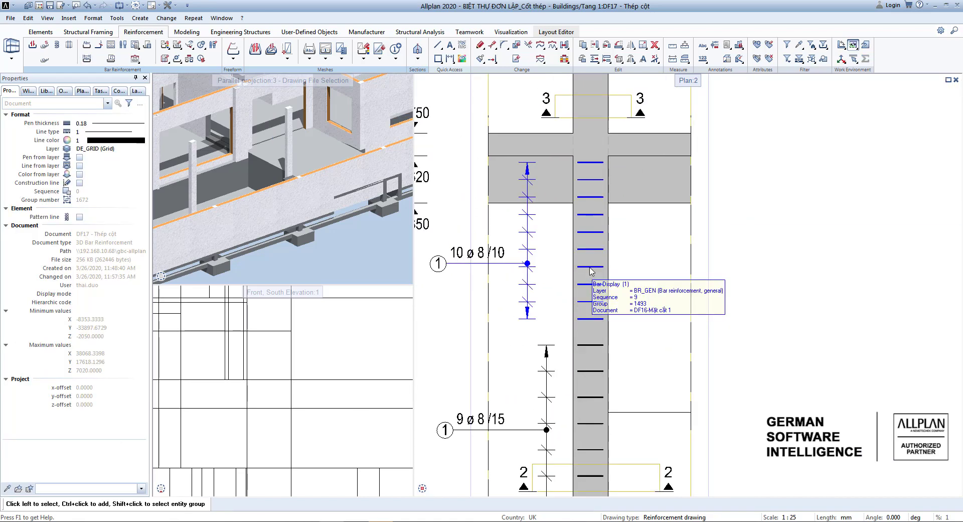
pyautogui.click(591, 269)
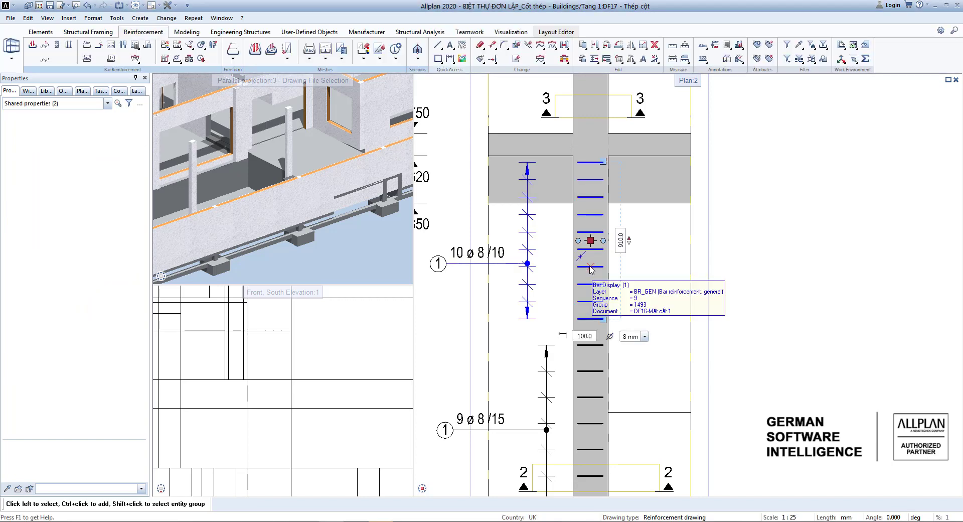
pyautogui.rightClick(592, 270)
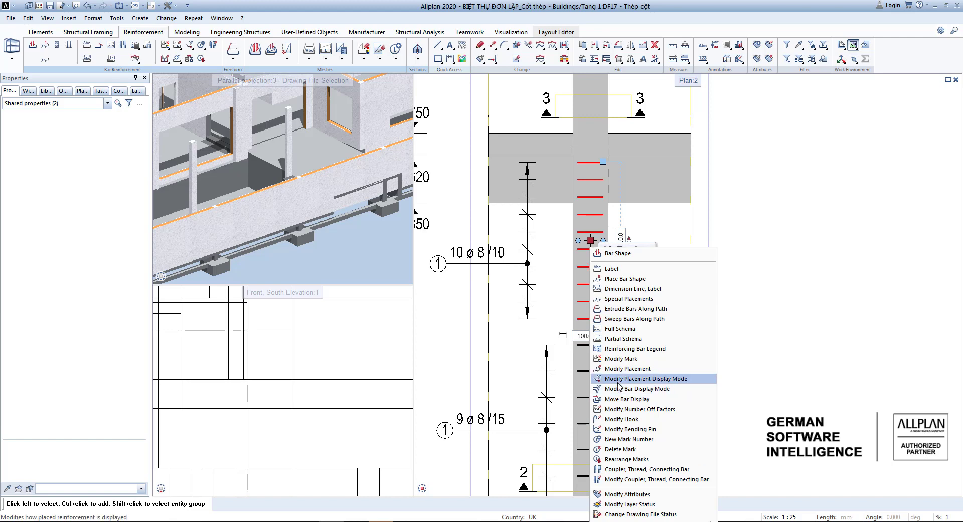
pyautogui.click(618, 379)
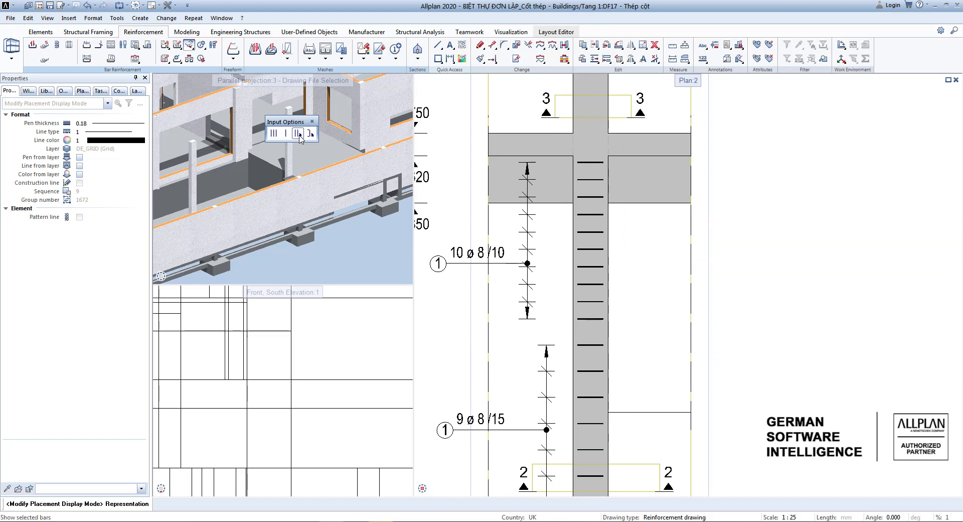
pyautogui.click(299, 134)
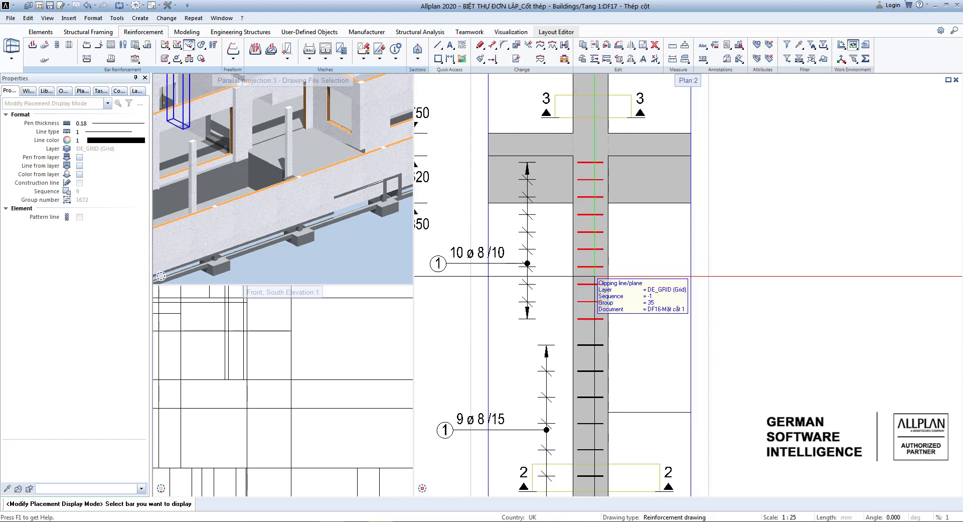
pyautogui.click(596, 248)
pyautogui.click(586, 250)
pyautogui.scroll(3, 582, 249)
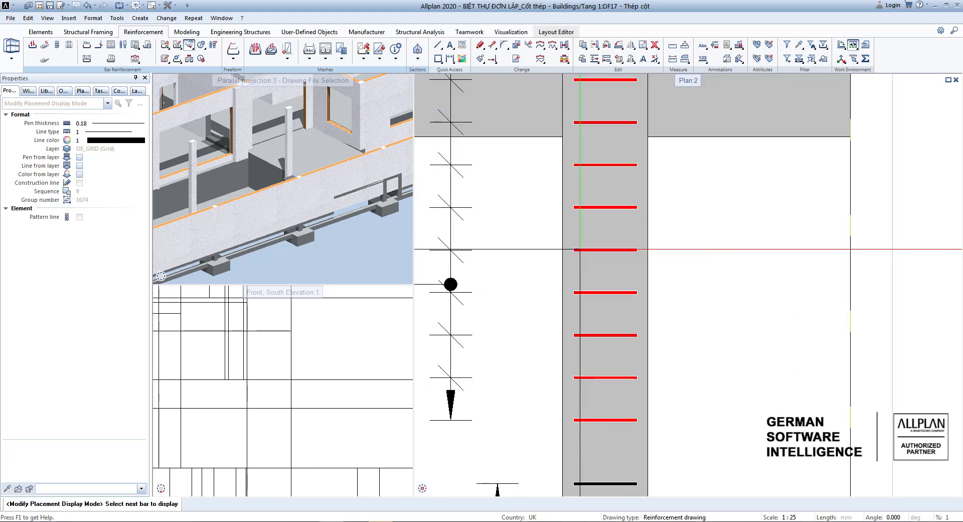
pyautogui.press('Escape')
pyautogui.scroll(-5, 614, 252)
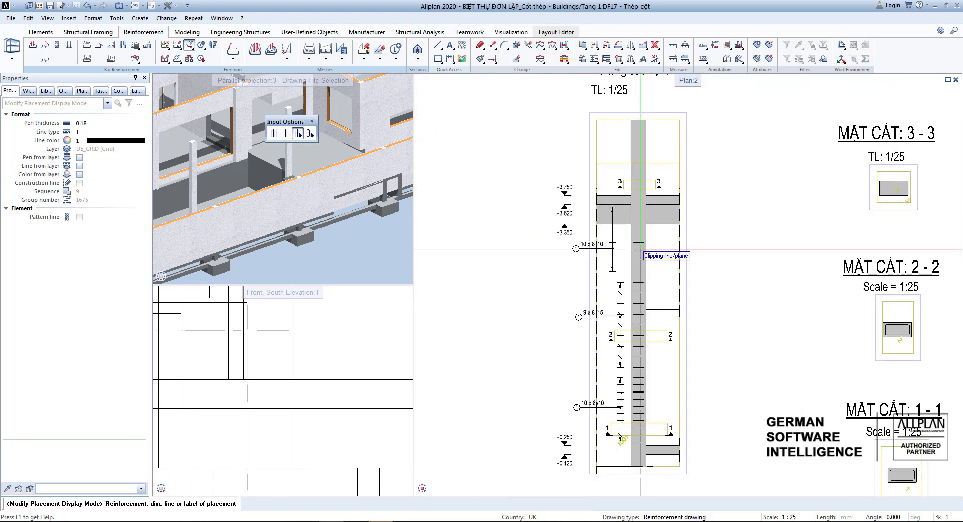
# Step: Show only one selected stirrup of the middle zone, just above section mark 2, in the column elevation
pyautogui.scroll(3, 655, 243)
pyautogui.scroll(-2, 655, 244)
pyautogui.scroll(4, 655, 401)
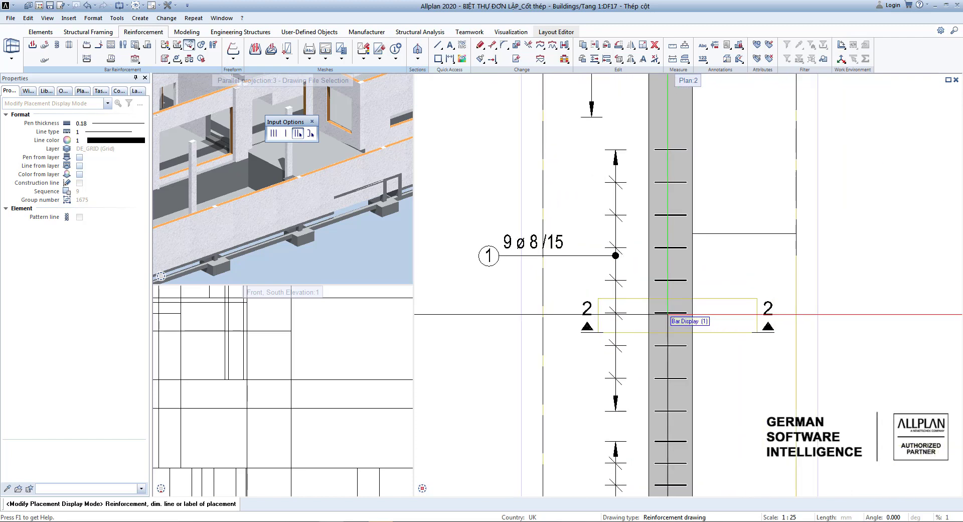
pyautogui.click(671, 279)
pyautogui.click(671, 278)
pyautogui.press('Escape')
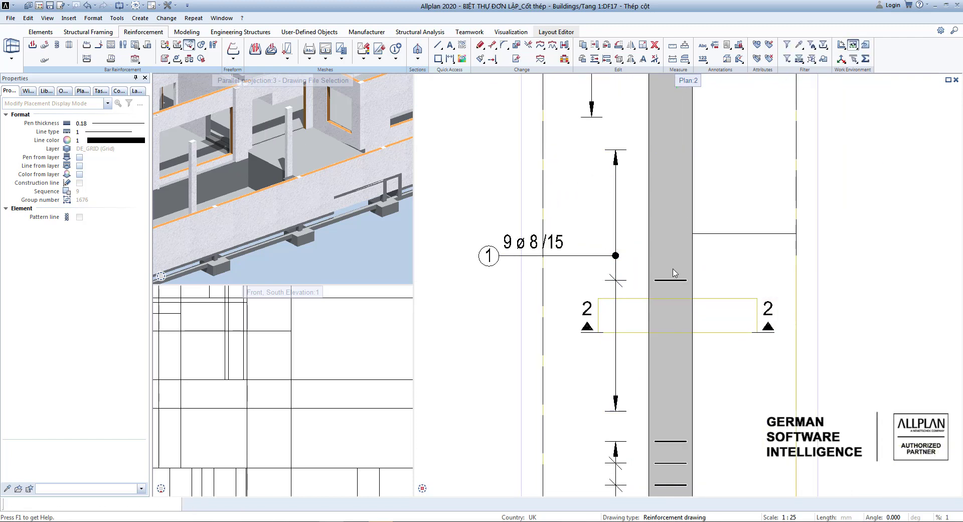
# Step: Show only one selected stirrup near the middle of the lower zone in the column elevation
pyautogui.scroll(-4, 673, 277)
pyautogui.scroll(3, 663, 322)
pyautogui.click(673, 345)
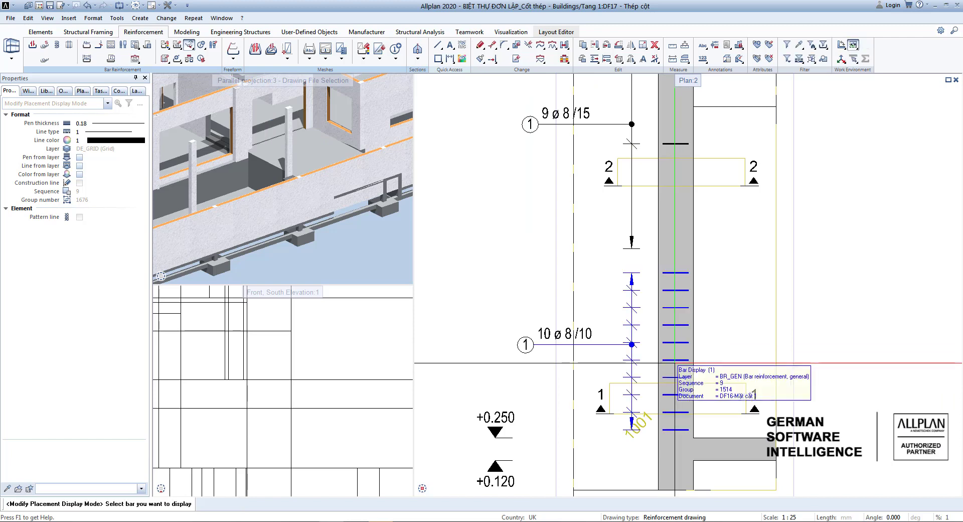
pyautogui.click(676, 367)
pyautogui.scroll(-4, 655, 353)
# Step: Examine the reduced stirrup display of all three zones in the column elevation and leave the display-mode command
pyautogui.moveTo(671, 240); pyautogui.dragTo(666, 259, button='middle')
pyautogui.moveTo(652, 207); pyautogui.dragTo(645, 228, button='middle')
pyautogui.scroll(1, 646, 232)
pyautogui.moveTo(679, 258); pyautogui.dragTo(666, 226, button='middle')
pyautogui.scroll(-1, 667, 225)
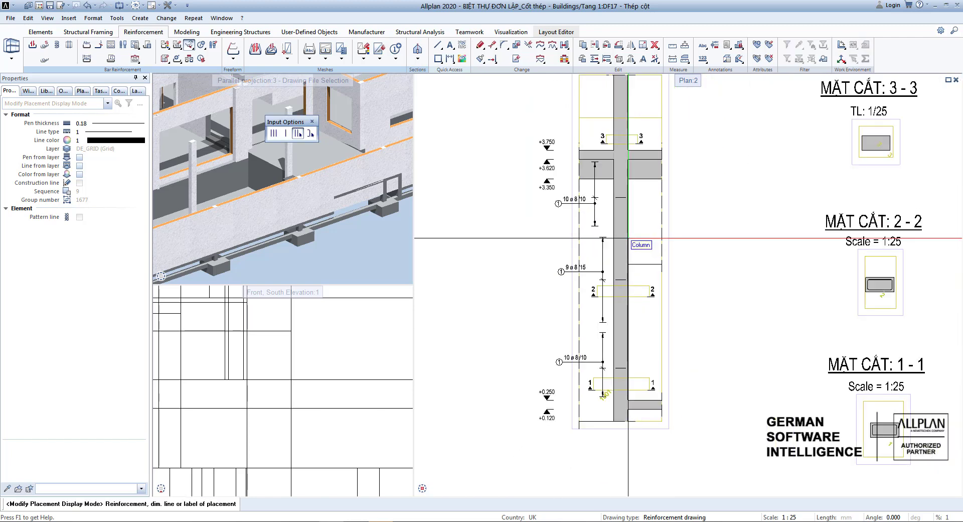
pyautogui.scroll(-2, 628, 237)
pyautogui.scroll(3, 628, 215)
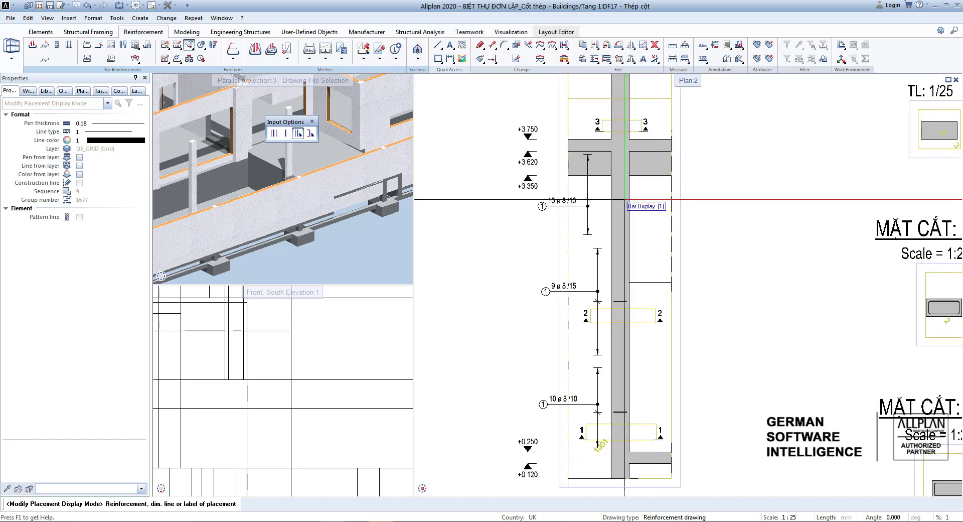
pyautogui.scroll(-1, 627, 202)
pyautogui.moveTo(875, 332); pyautogui.dragTo(768, 309, button='middle')
pyautogui.press('Escape')
# Step: Start a fan label for the stirrup in section 2 - 2, with number of pieces off and spacing on
pyautogui.scroll(2, 777, 277)
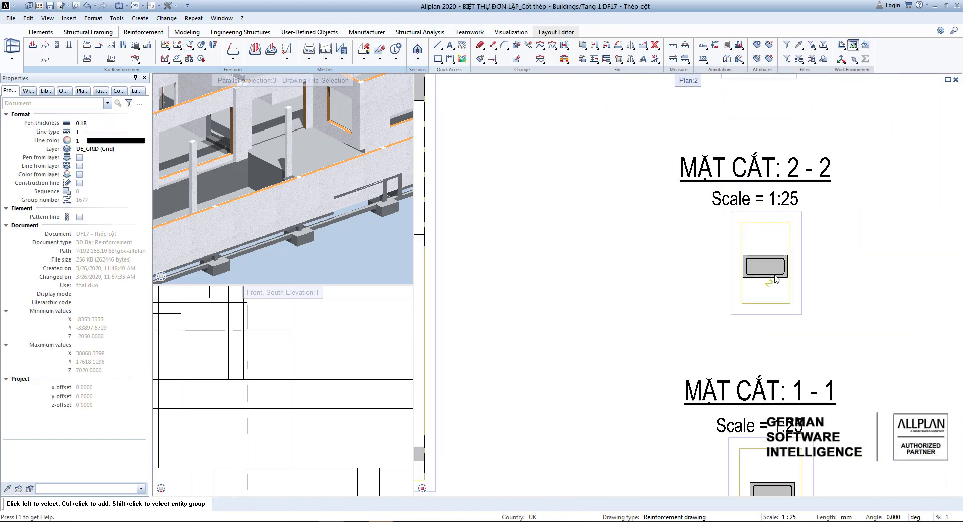
pyautogui.scroll(2, 775, 279)
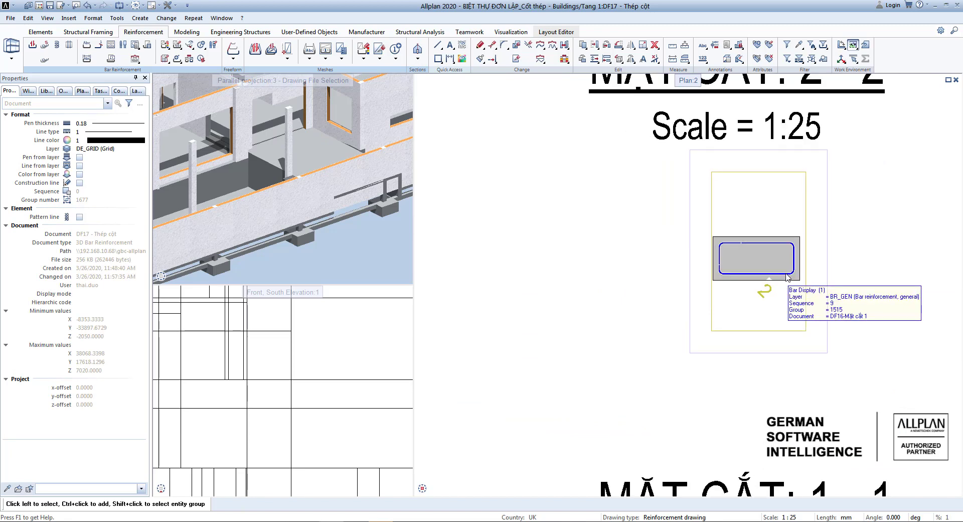
pyautogui.rightClick(789, 276)
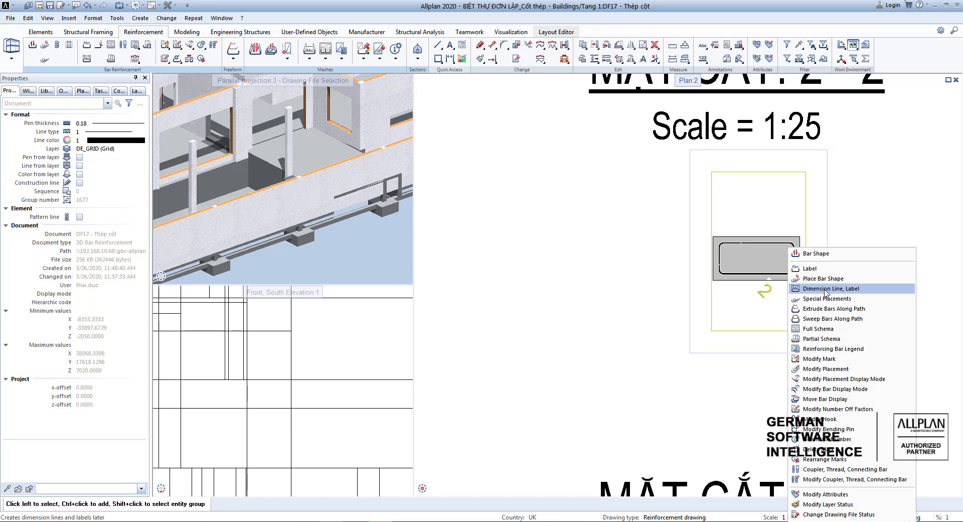
pyautogui.click(827, 289)
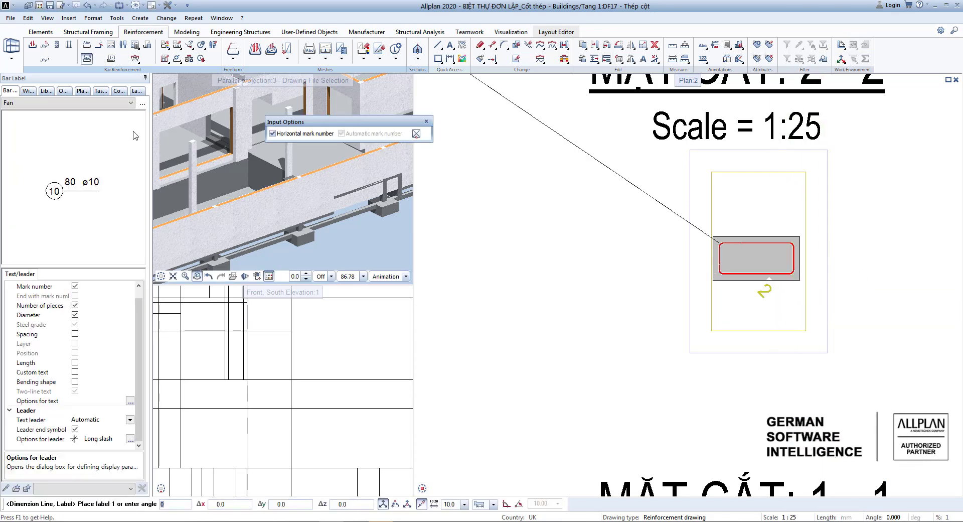
pyautogui.click(120, 104)
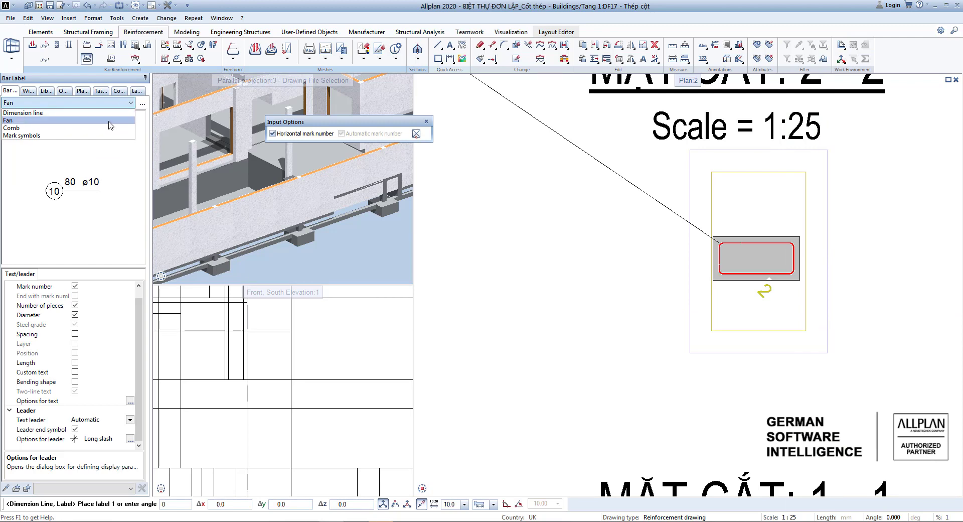
pyautogui.click(111, 126)
pyautogui.moveTo(141, 342); pyautogui.dragTo(142, 335)
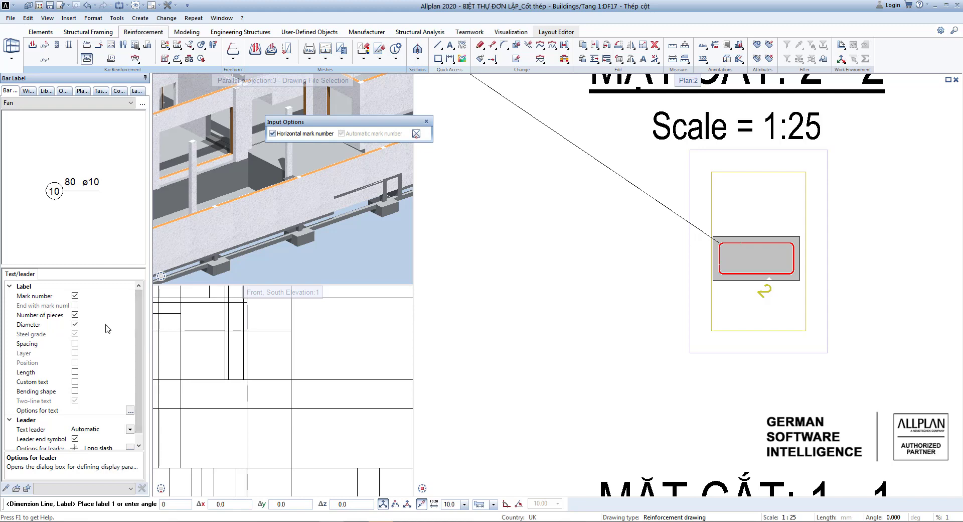
pyautogui.click(75, 314)
pyautogui.click(74, 343)
# Step: Place the stirrup's ø 8 /15 label to the right of section 2 - 2 with a horizontal leader
pyautogui.scroll(1, 737, 291)
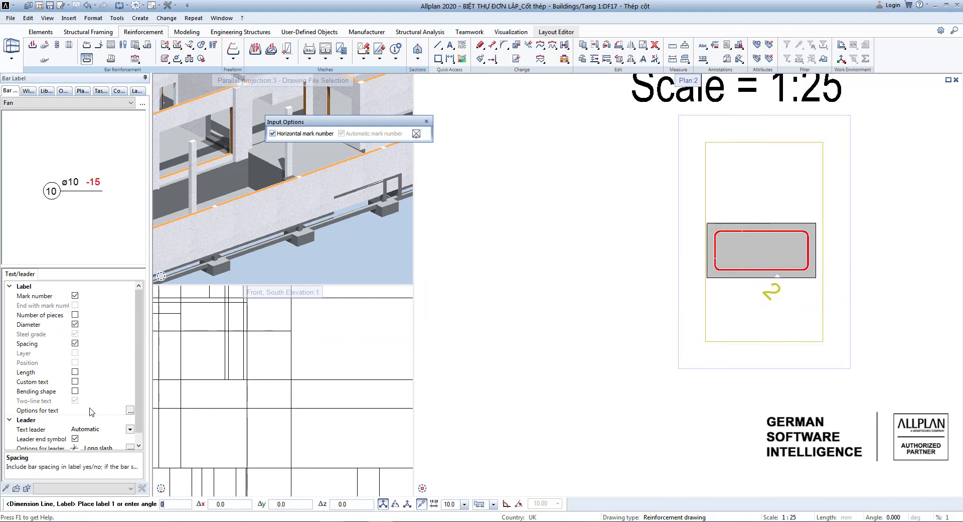
pyautogui.scroll(-1, 141, 428)
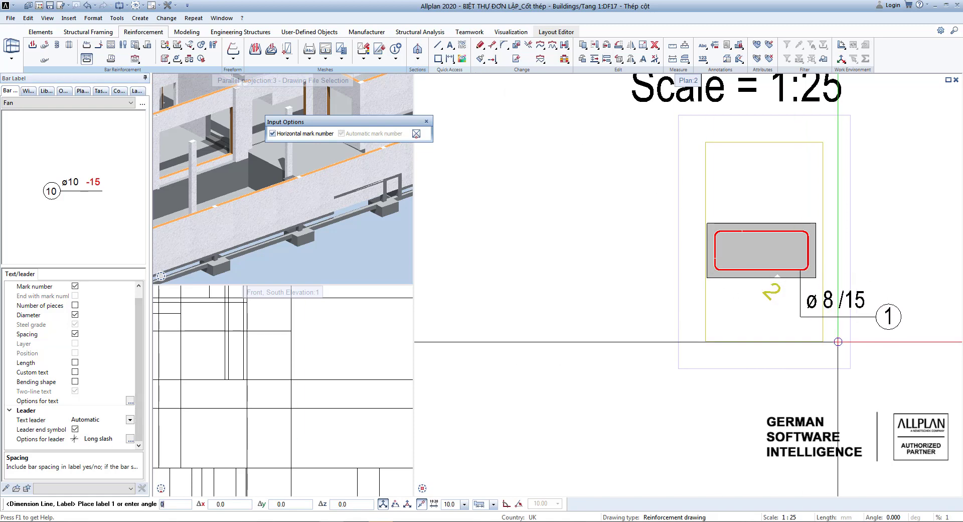
pyautogui.moveTo(826, 326); pyautogui.dragTo(757, 353, button='middle')
pyautogui.scroll(1, 758, 353)
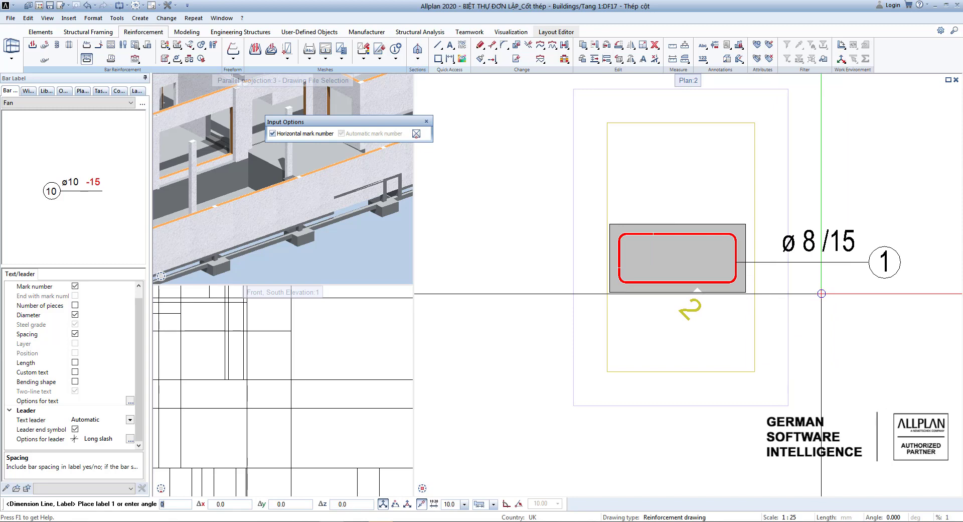
pyautogui.click(819, 298)
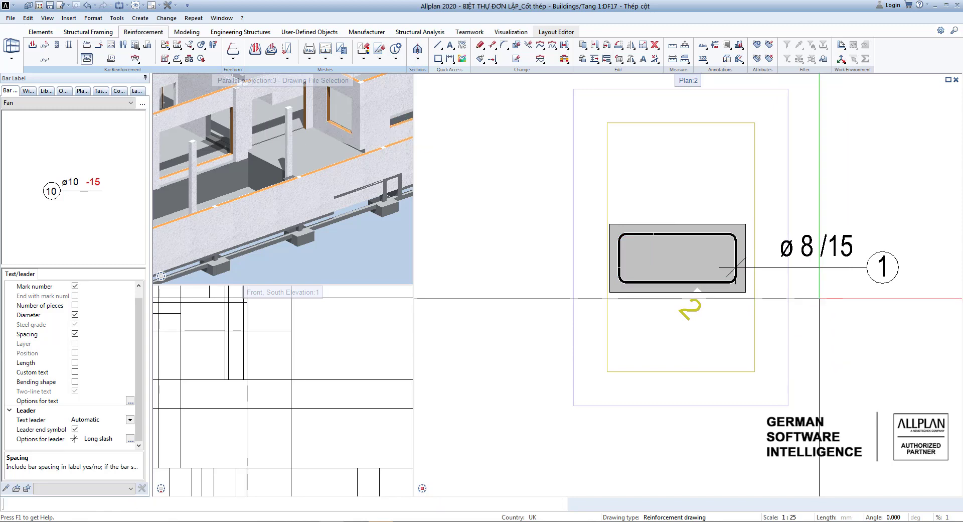
# Step: Label the stirrup in section 1 - 1 with ø 8 /10 to the right of the section, and finish the labelling command
pyautogui.scroll(-4, 783, 401)
pyautogui.scroll(3, 783, 400)
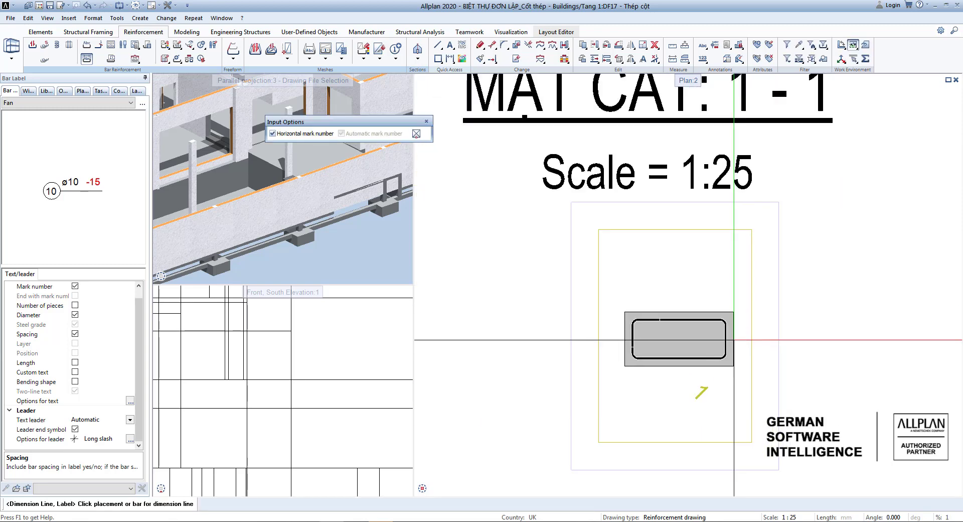
pyautogui.click(725, 341)
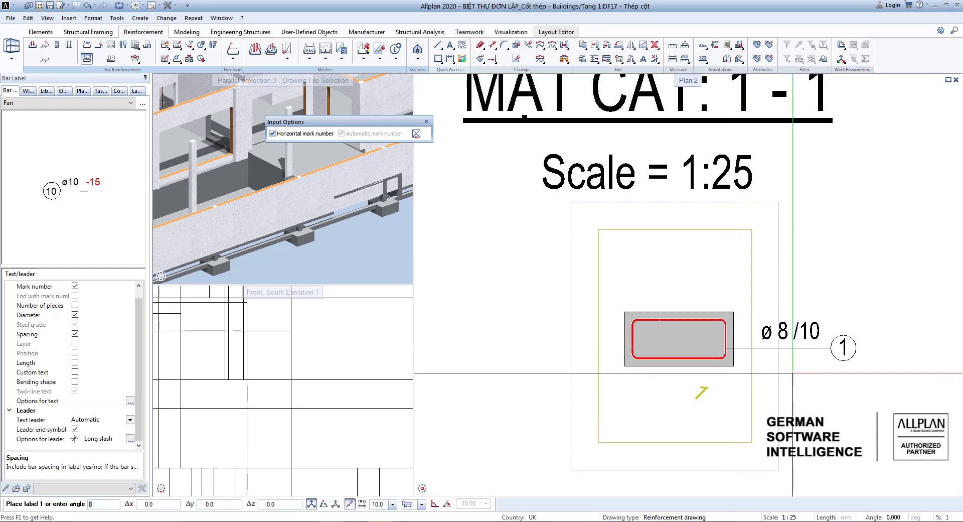
pyautogui.click(792, 372)
pyautogui.scroll(-5, 717, 280)
pyautogui.moveTo(717, 280)
pyautogui.mouseDown(button='middle')
pyautogui.moveTo(728, 260)
pyautogui.moveTo(720, 270)
pyautogui.mouseUp(button='middle')
pyautogui.press('Escape')
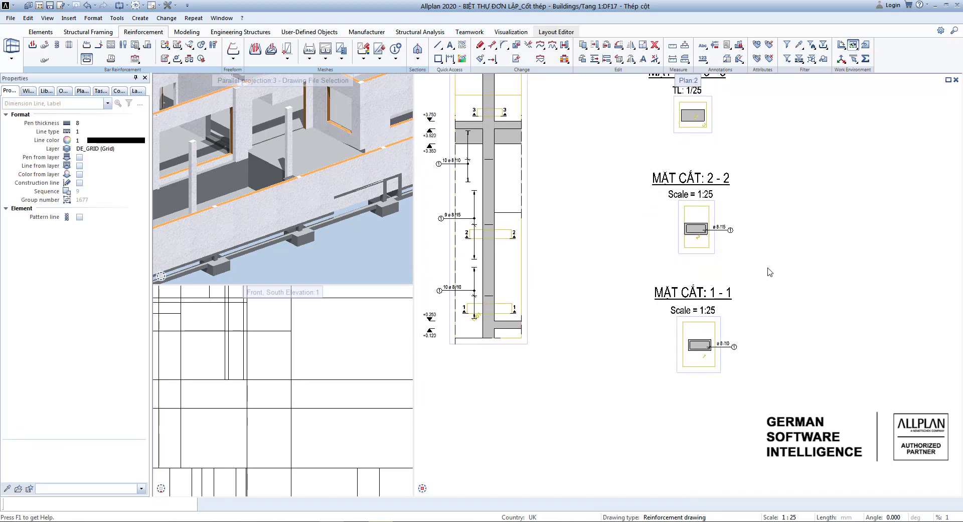
# Step: Start a new bar shape, choose Straight bar from the shape catalog and set its diameter to 16 mm
pyautogui.scroll(-2, 732, 253)
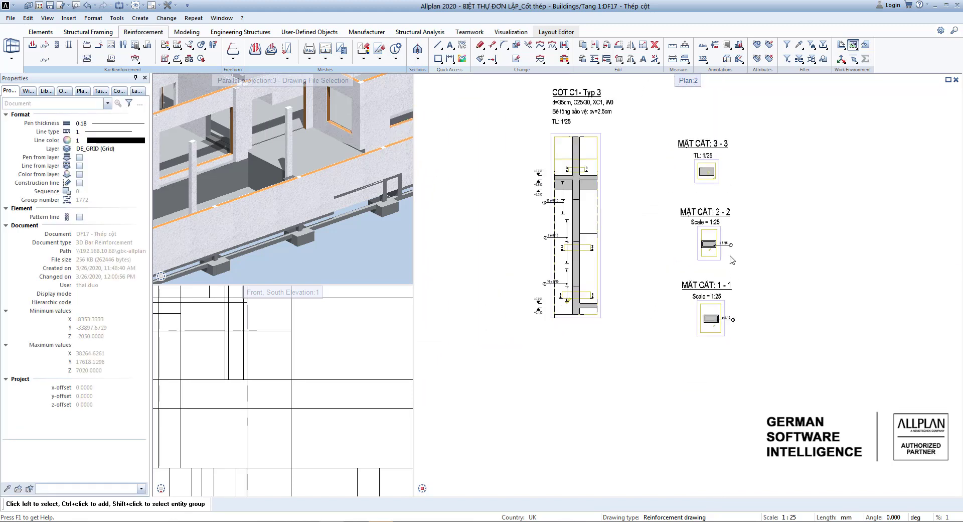
pyautogui.moveTo(705, 250)
pyautogui.mouseDown(button='middle')
pyautogui.moveTo(690, 267)
pyautogui.moveTo(662, 260)
pyautogui.mouseUp(button='middle')
pyautogui.scroll(-2, 671, 256)
pyautogui.scroll(1, 652, 263)
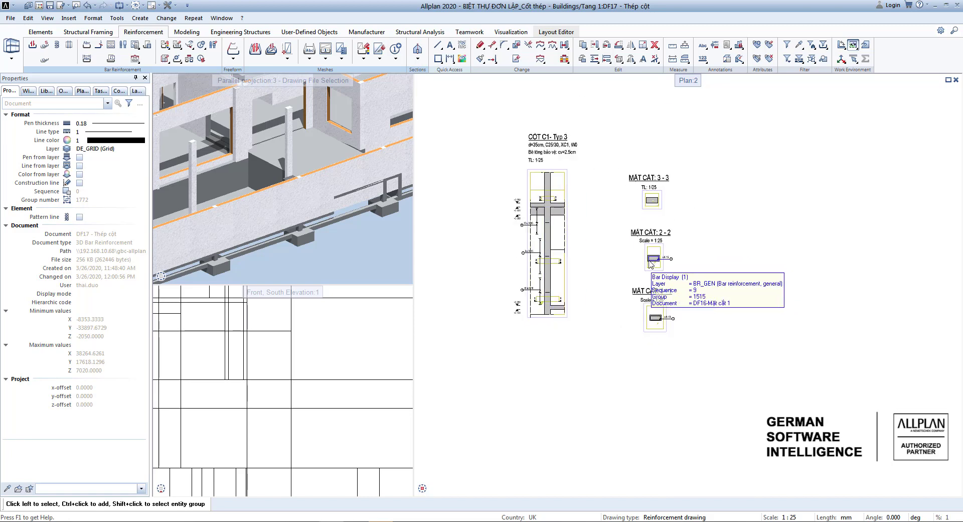
pyautogui.click(34, 44)
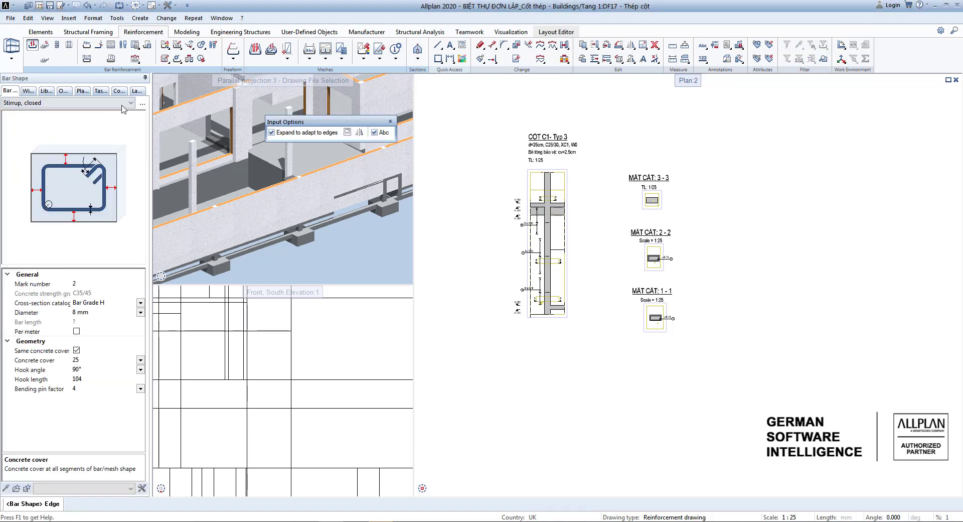
pyautogui.click(143, 103)
pyautogui.scroll(-2, 278, 225)
pyautogui.doubleClick(277, 302)
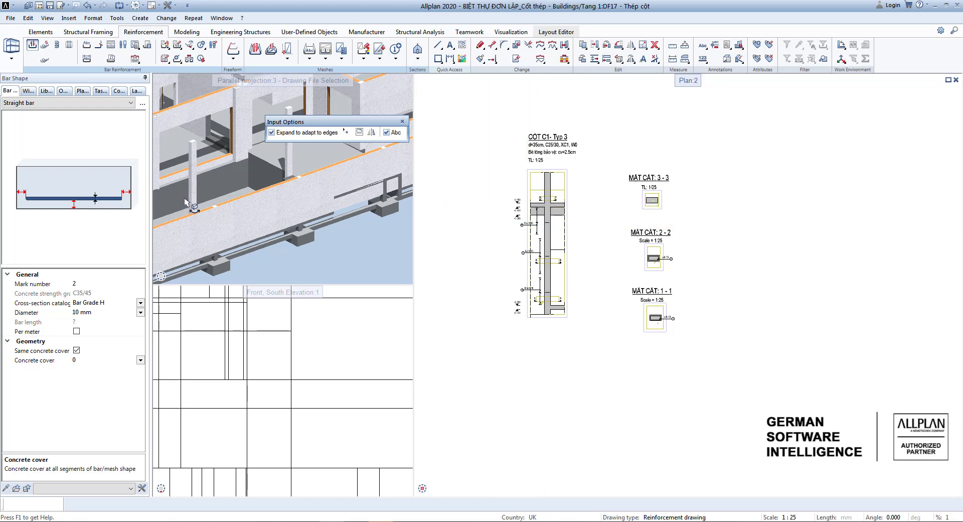
pyautogui.click(140, 312)
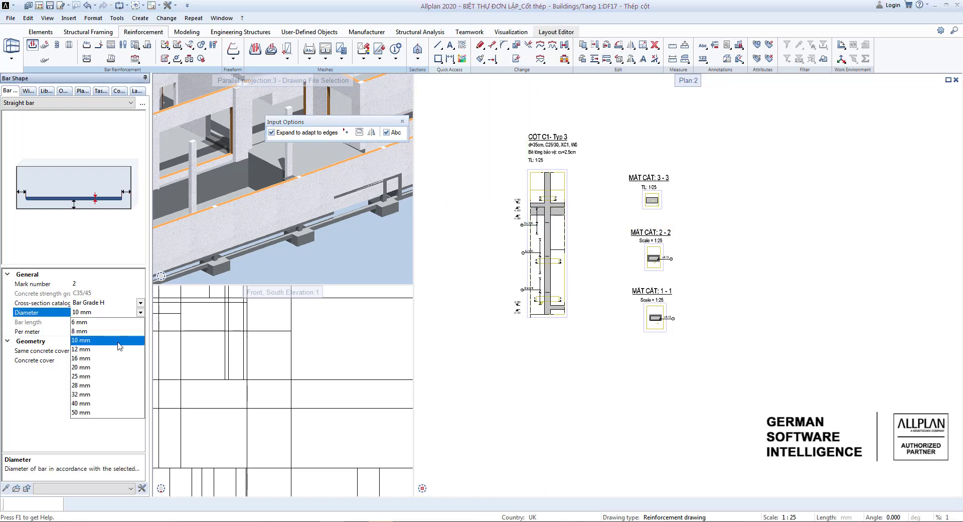
pyautogui.click(83, 358)
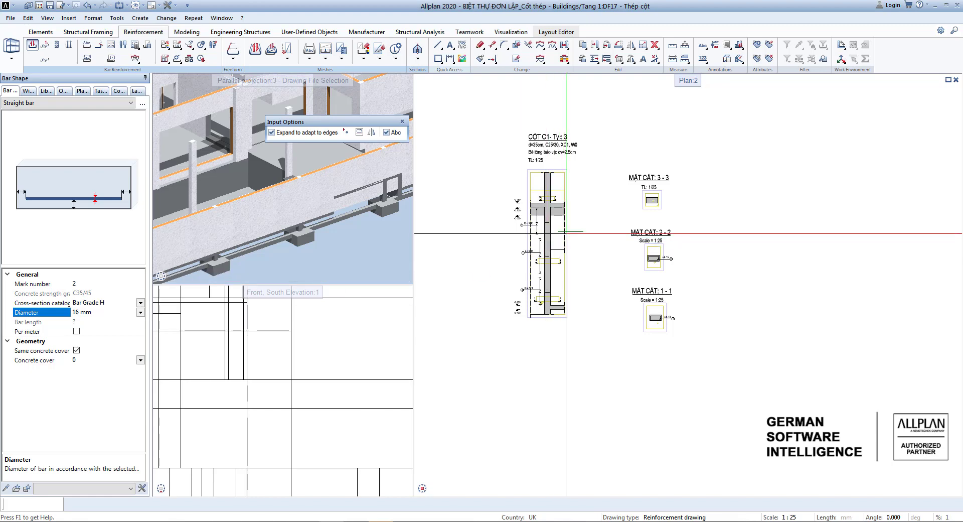
# Step: Examine the column elevation from its base up to section mark 3 to judge where the straight bar runs
pyautogui.scroll(5, 564, 245)
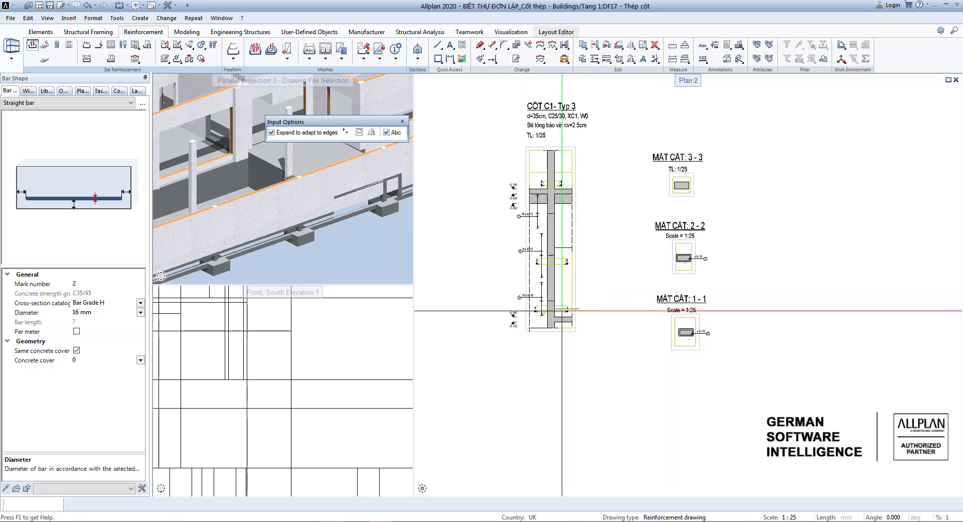
pyautogui.scroll(-4, 554, 317)
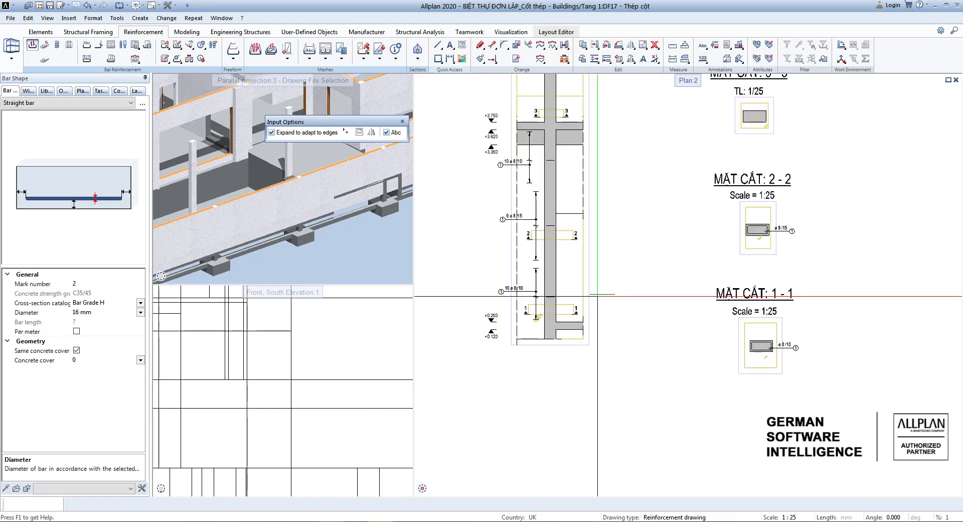
pyautogui.scroll(4, 552, 326)
pyautogui.scroll(-4, 547, 351)
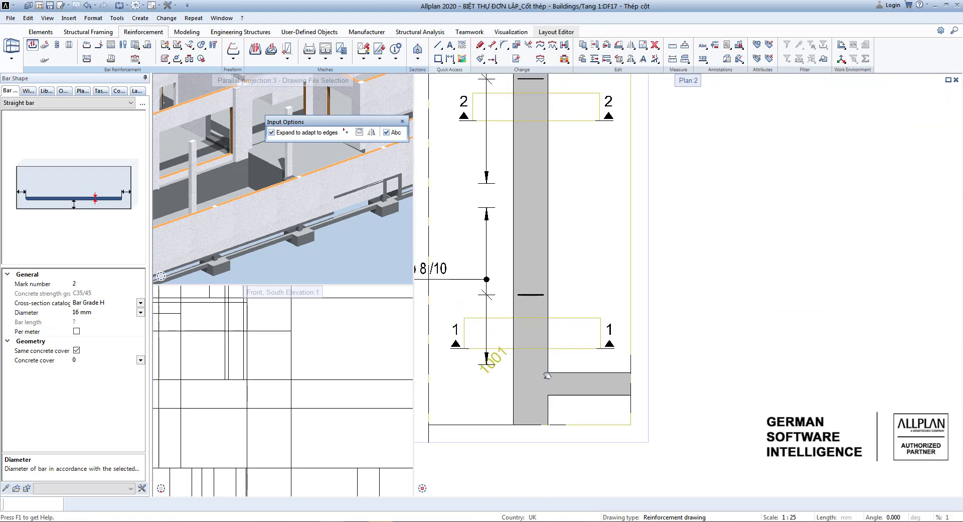
pyautogui.moveTo(548, 176); pyautogui.dragTo(550, 255, button='middle')
pyautogui.moveTo(550, 152); pyautogui.dragTo(552, 160, button='middle')
pyautogui.scroll(1, 552, 150)
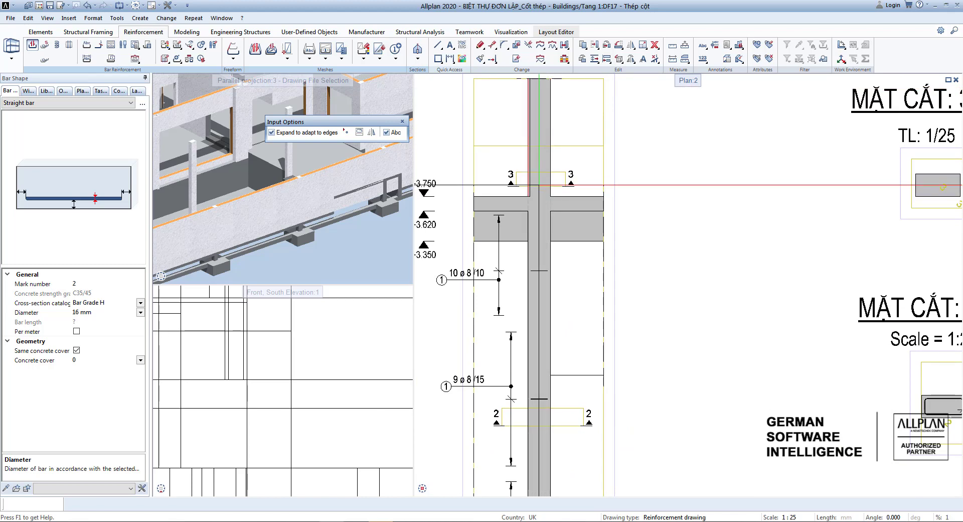
# Step: Draw the straight bar without edge adaptation from the lower slab's top corner at the column to 800 mm above level +3.750, leaving it unlabelled
pyautogui.scroll(1, 587, 406)
pyautogui.moveTo(563, 489); pyautogui.dragTo(586, 313, button='middle')
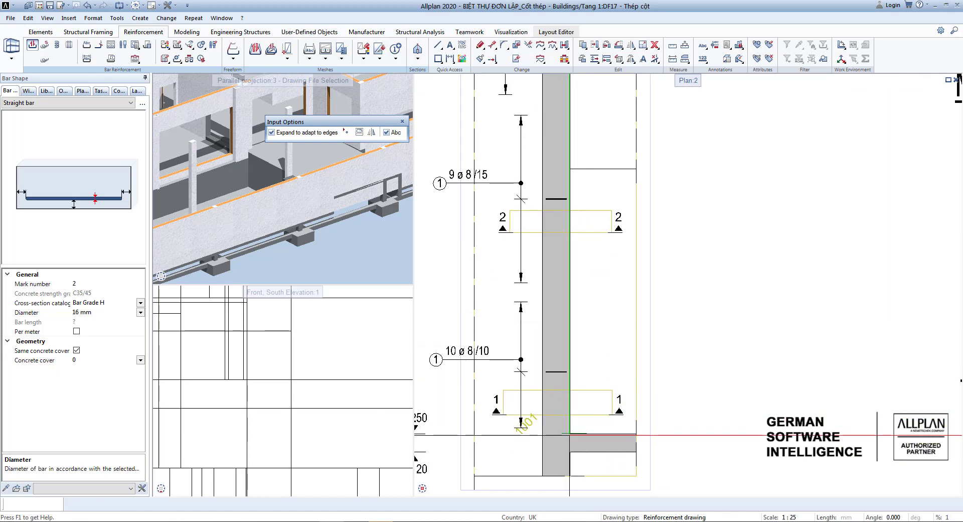
pyautogui.click(272, 133)
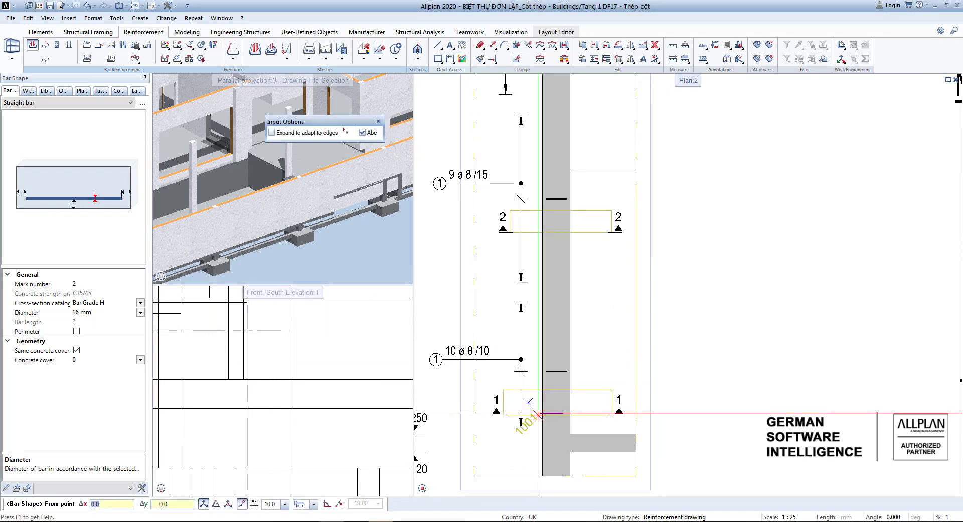
pyautogui.click(570, 434)
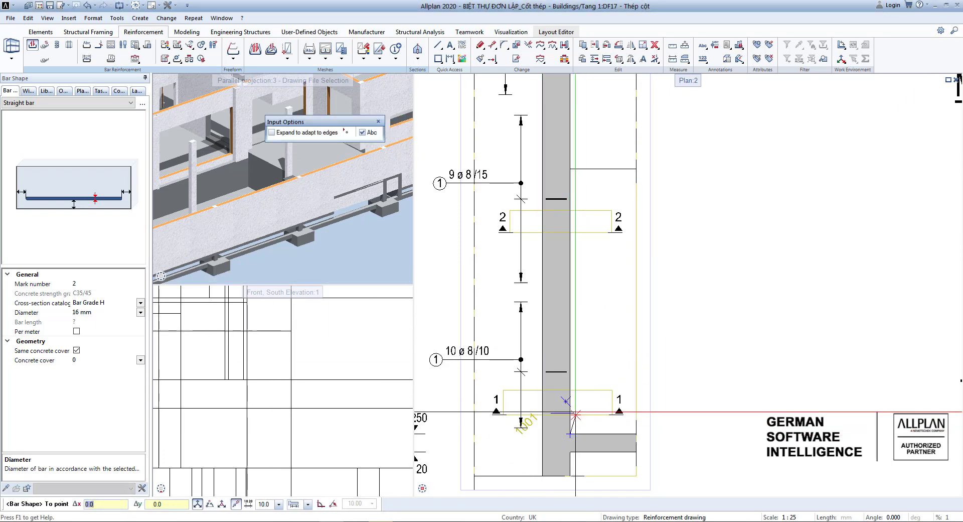
pyautogui.moveTo(603, 161); pyautogui.dragTo(603, 384, button='middle')
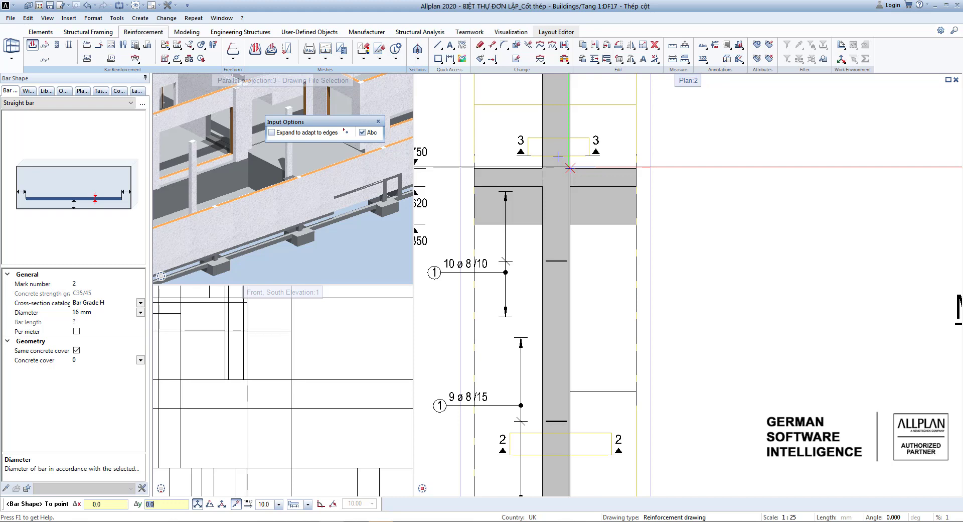
pyautogui.write('00')
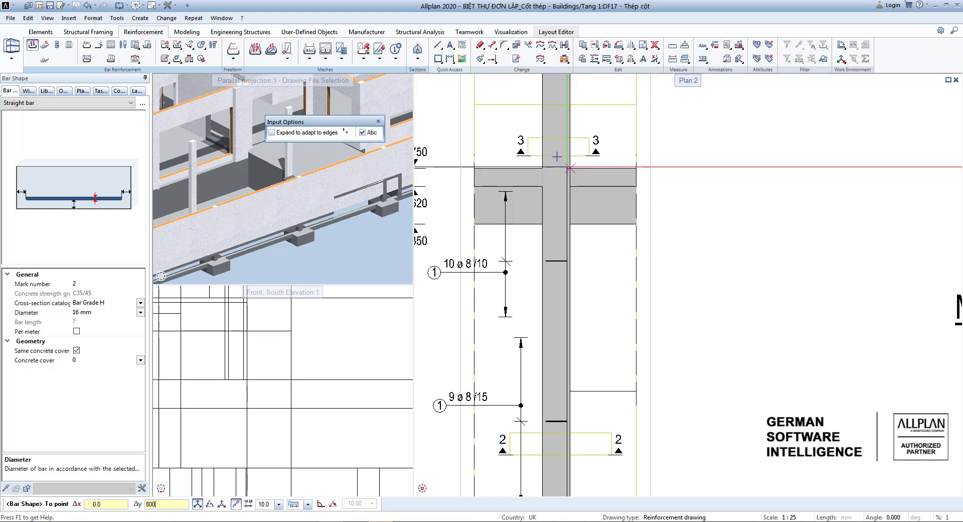
pyautogui.press('Return')
pyautogui.scroll(-3, 596, 145)
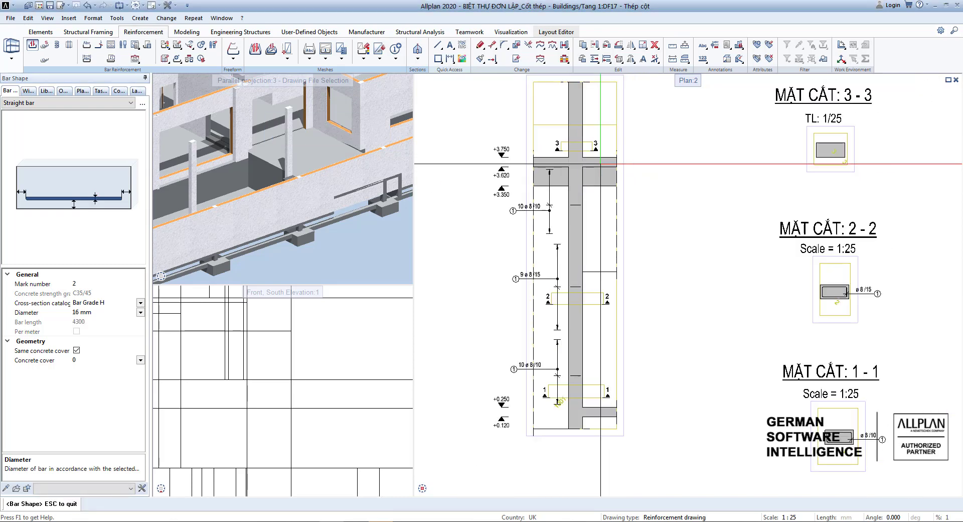
pyautogui.press('Escape')
pyautogui.click(602, 166)
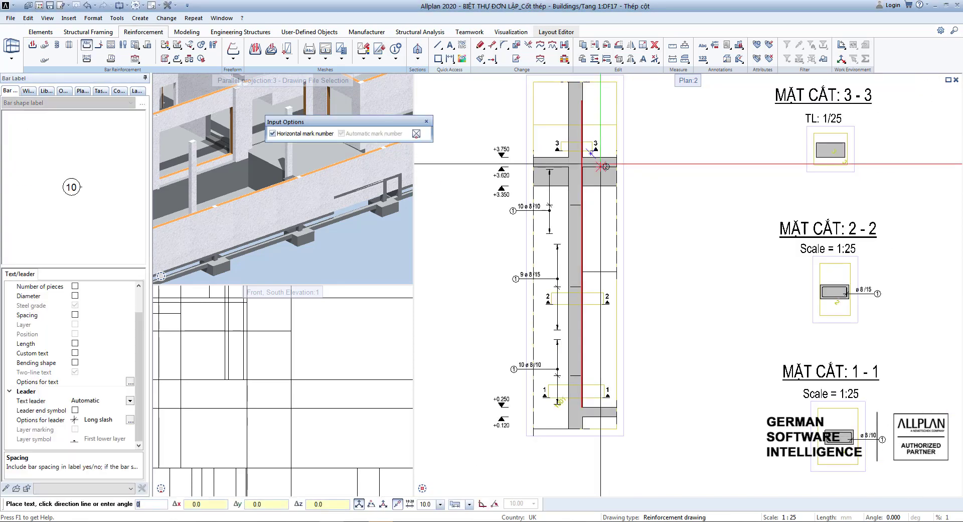
pyautogui.press('Escape')
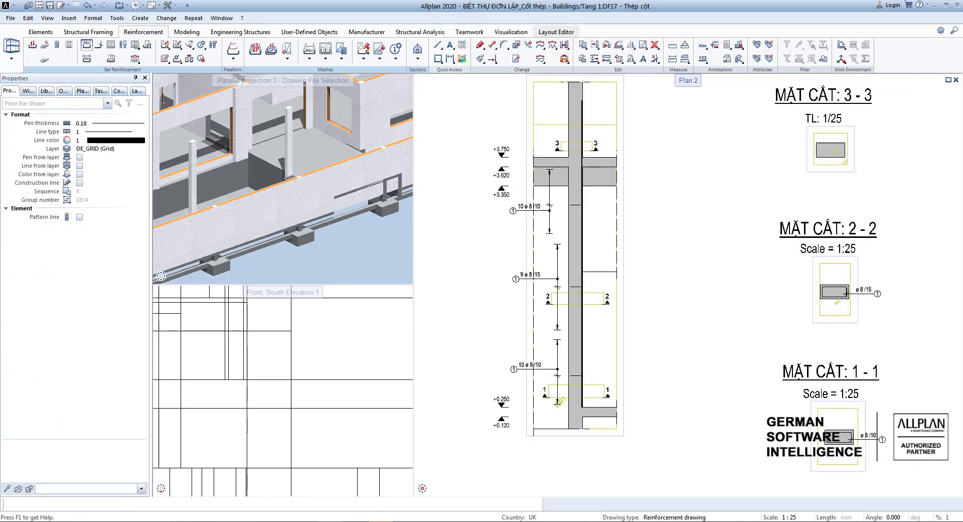
# Step: Place the straight bar with the placing-segment option as 4 pieces along the lower leg of the stirrup in section 2 - 2
pyautogui.rightClick(584, 165)
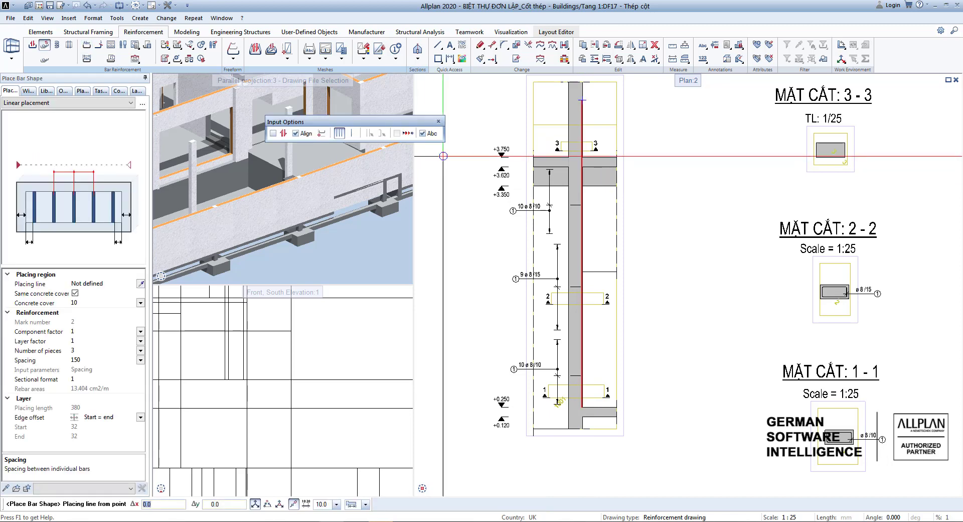
pyautogui.click(322, 134)
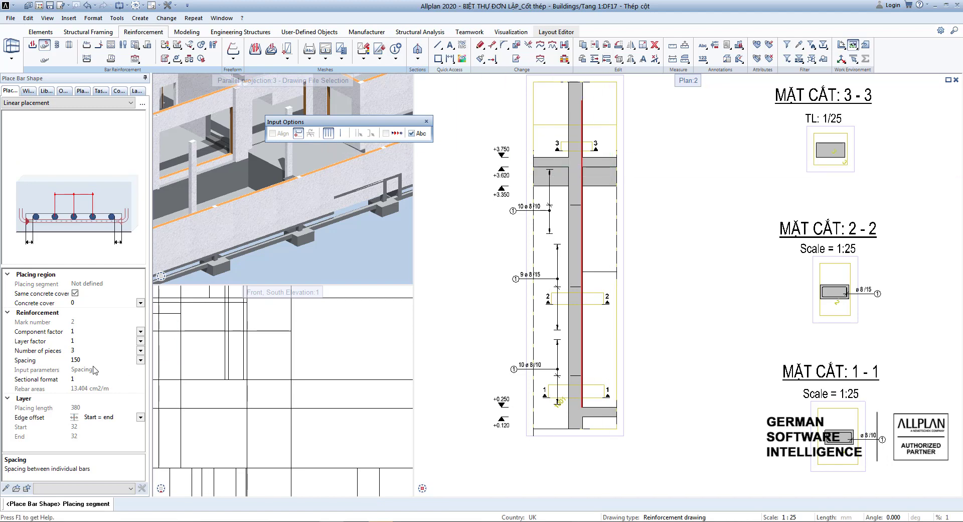
pyautogui.click(77, 351)
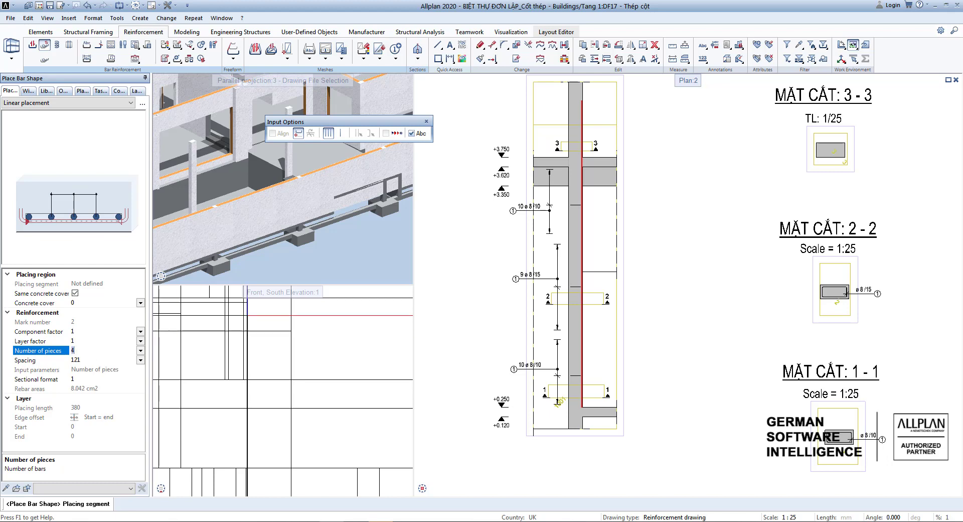
pyautogui.scroll(-2, 576, 241)
pyautogui.moveTo(638, 277); pyautogui.dragTo(492, 213, button='middle')
pyautogui.scroll(4, 582, 224)
pyautogui.scroll(-1, 636, 215)
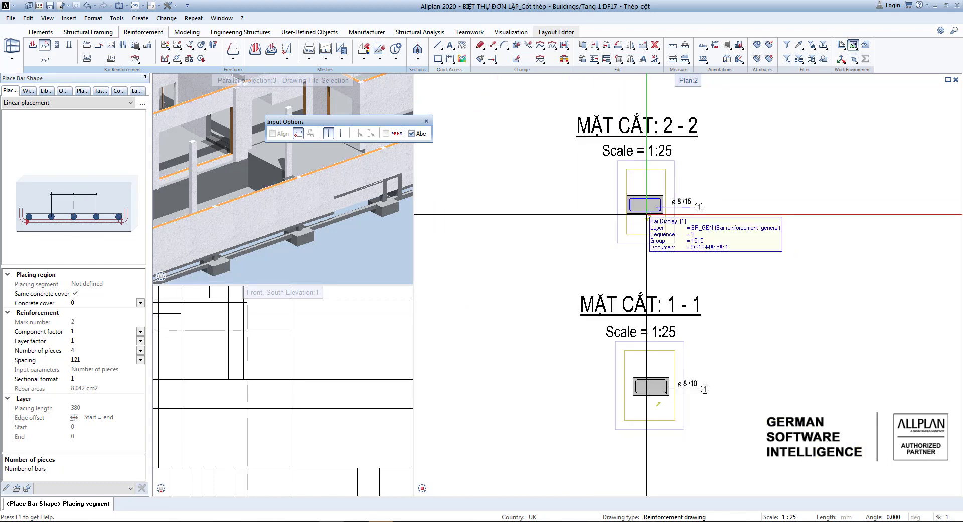
pyautogui.scroll(5, 646, 215)
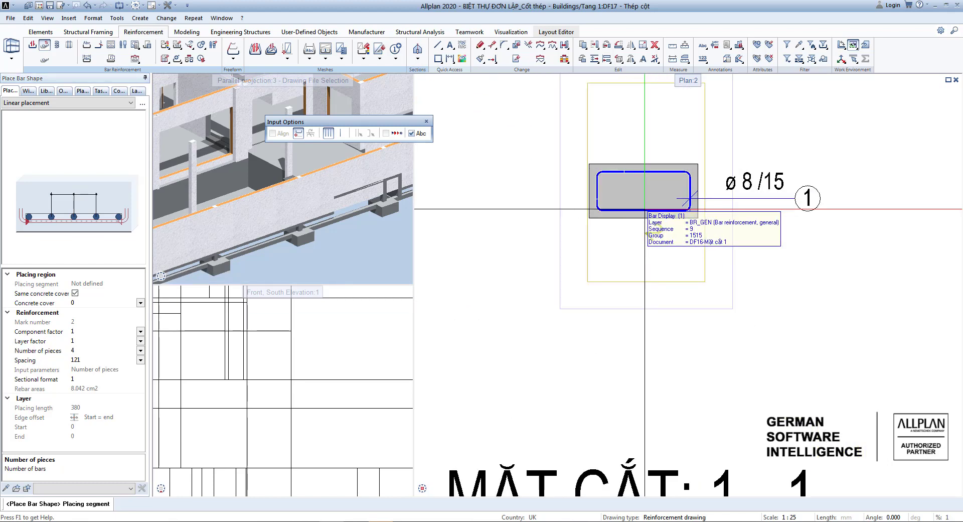
pyautogui.click(644, 208)
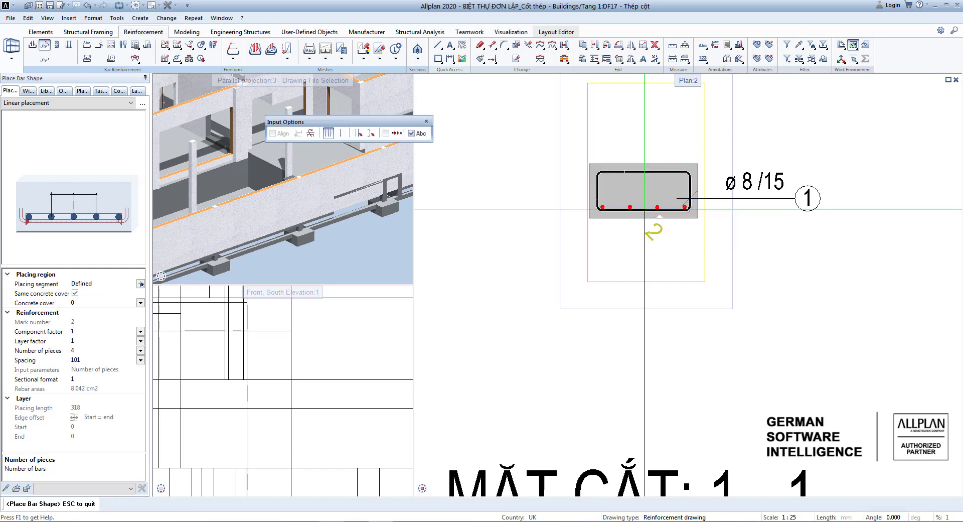
pyautogui.scroll(3, 612, 243)
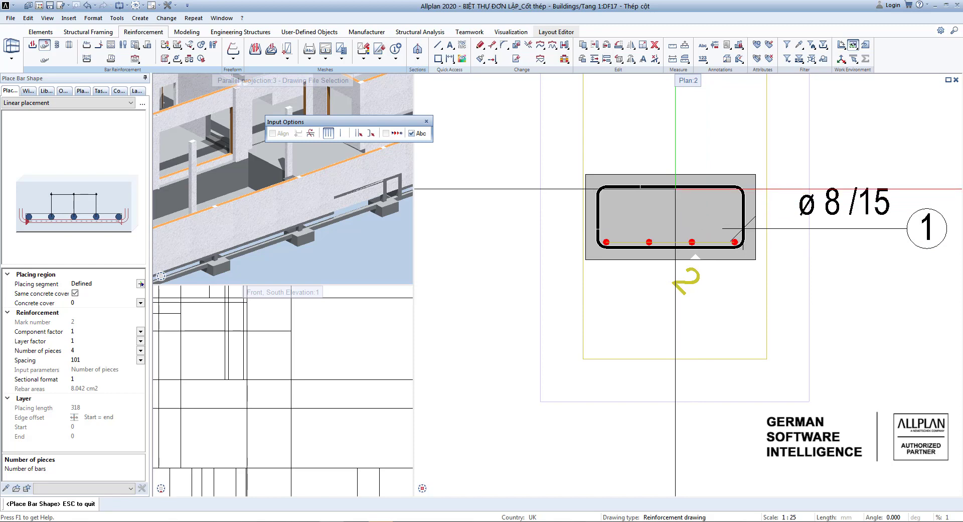
pyautogui.moveTo(676, 189); pyautogui.dragTo(684, 194, button='middle')
pyautogui.press('Escape')
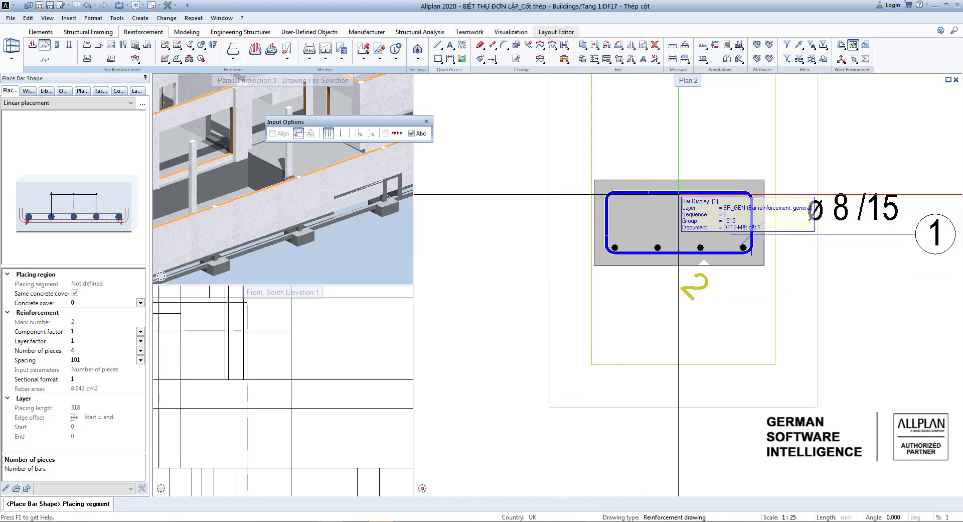
# Step: Place 4 more straight bars along the upper stirrup leg in section 2 - 2 and end the placement without a label
pyautogui.click(678, 194)
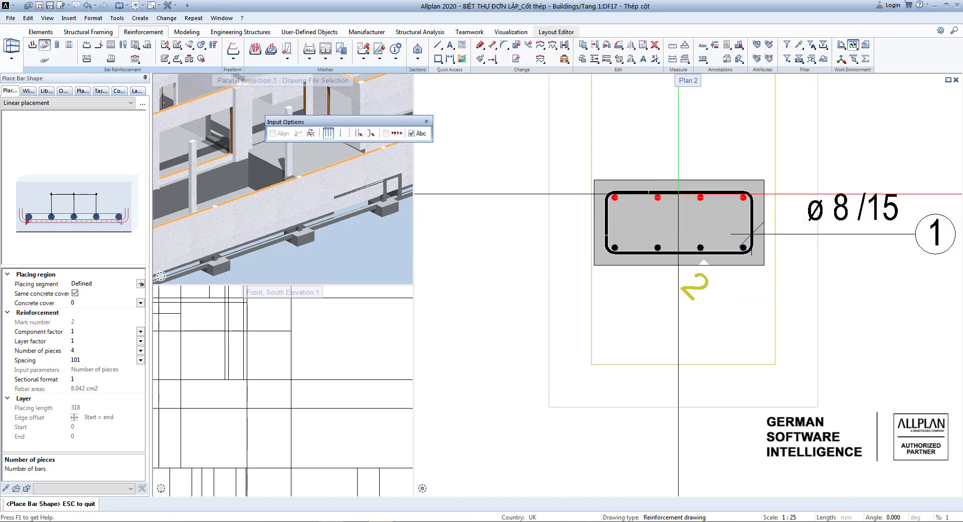
pyautogui.click(685, 223)
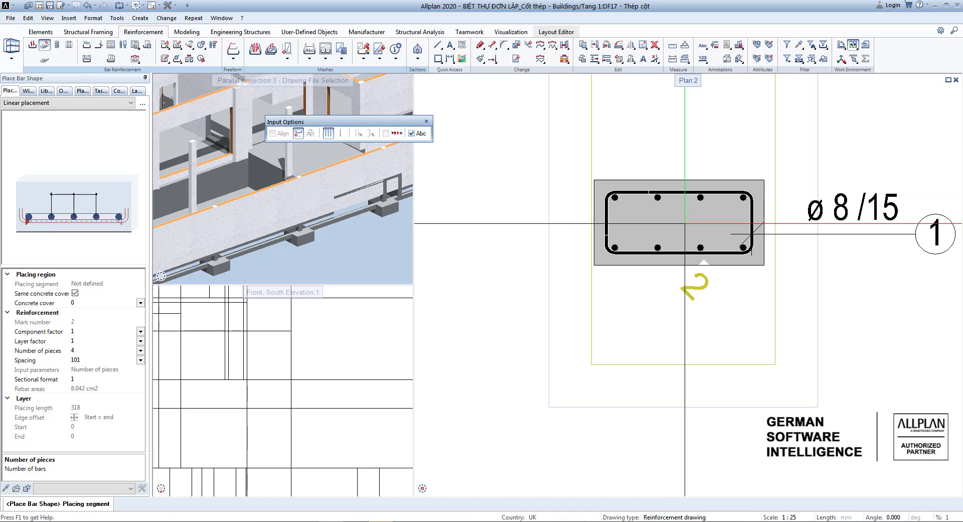
pyautogui.scroll(-6, 685, 223)
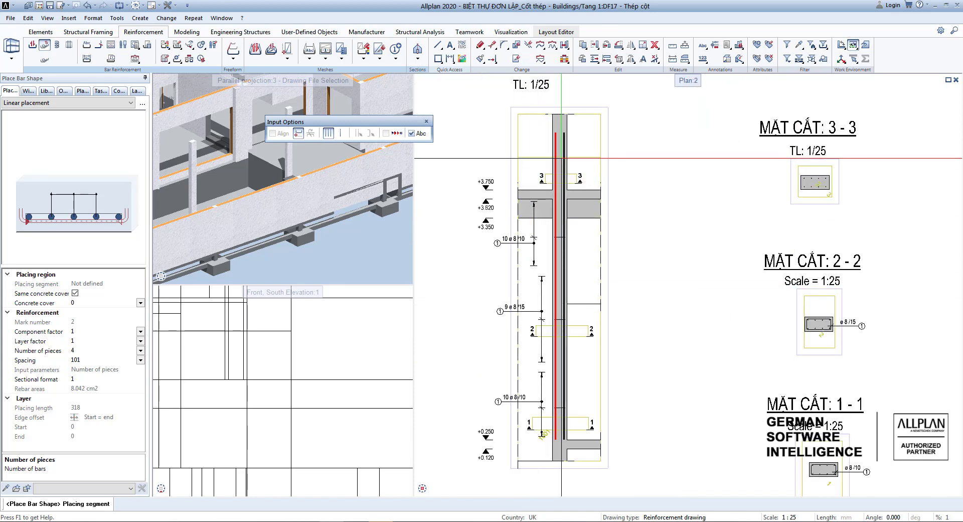
pyautogui.scroll(5, 826, 327)
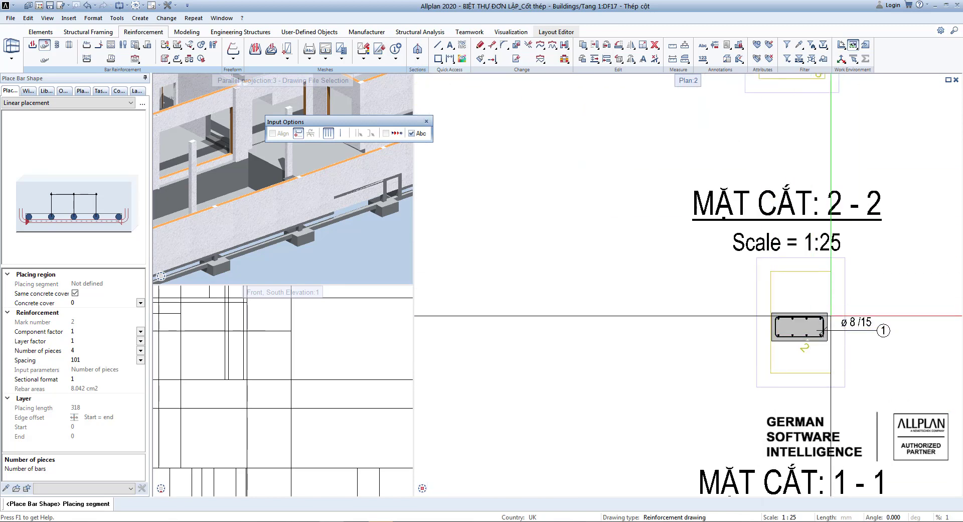
pyautogui.scroll(-5, 826, 328)
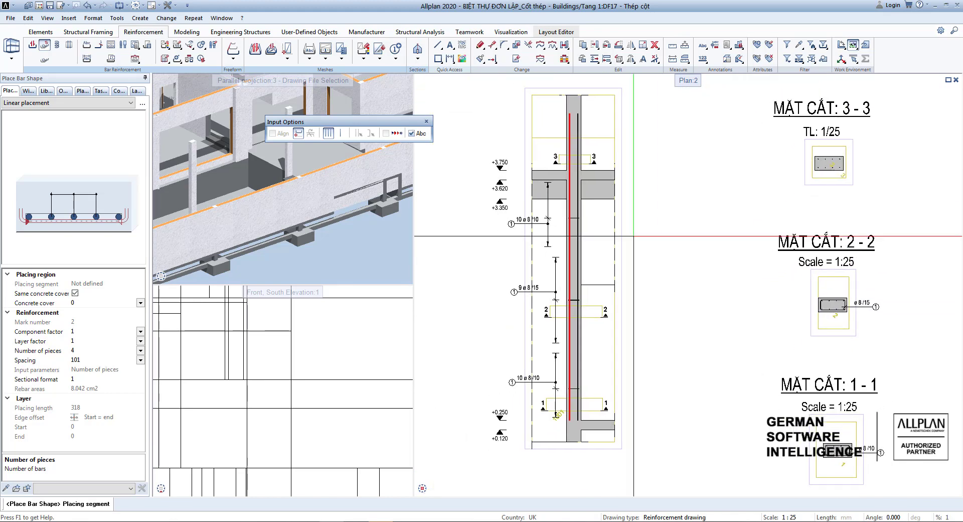
pyautogui.press('Escape')
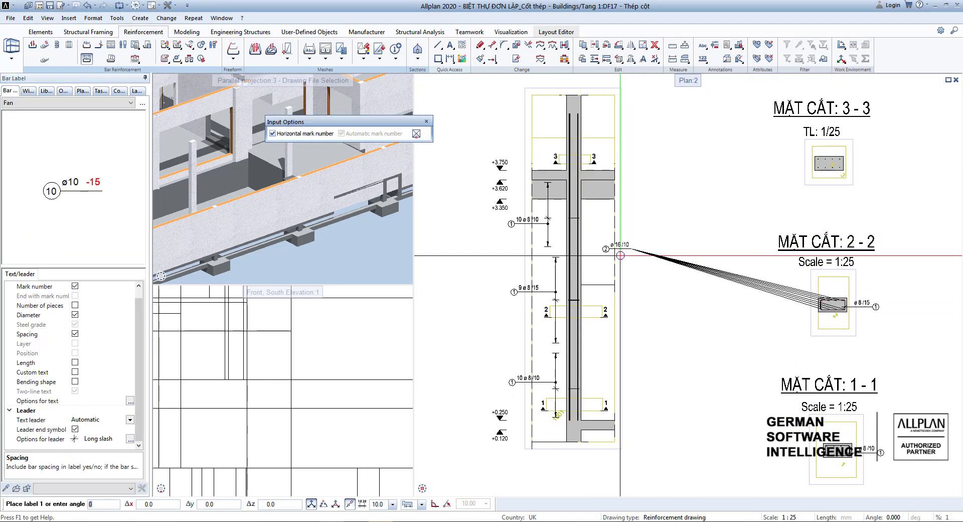
pyautogui.press('Escape')
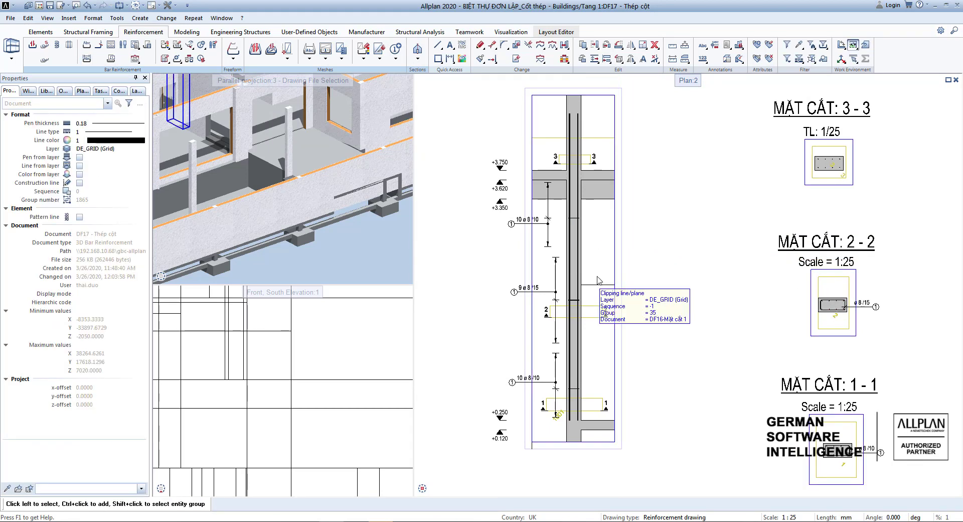
# Step: Label the longitudinal bars in the column elevation with number of pieces and diameter but no spacing, placing 8 ø 16 to the column's right
pyautogui.scroll(-1, 598, 280)
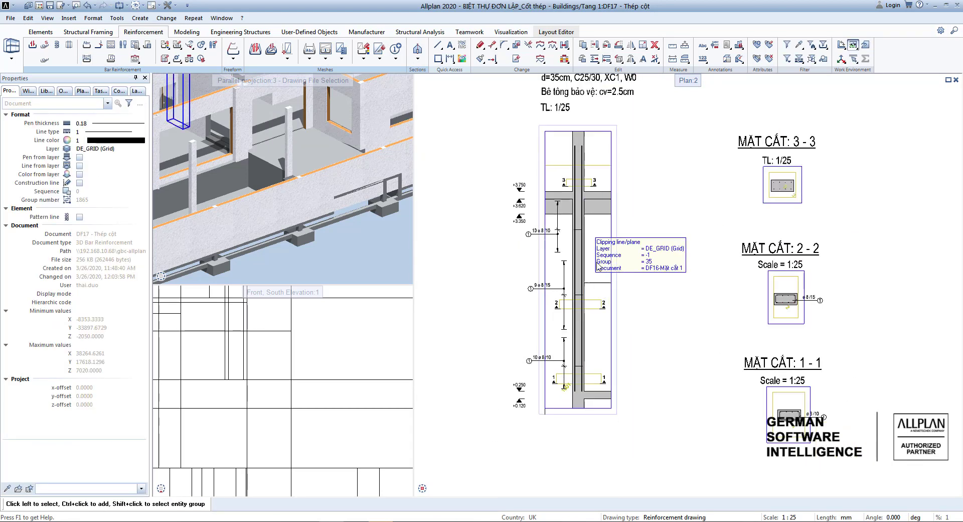
pyautogui.scroll(1, 597, 252)
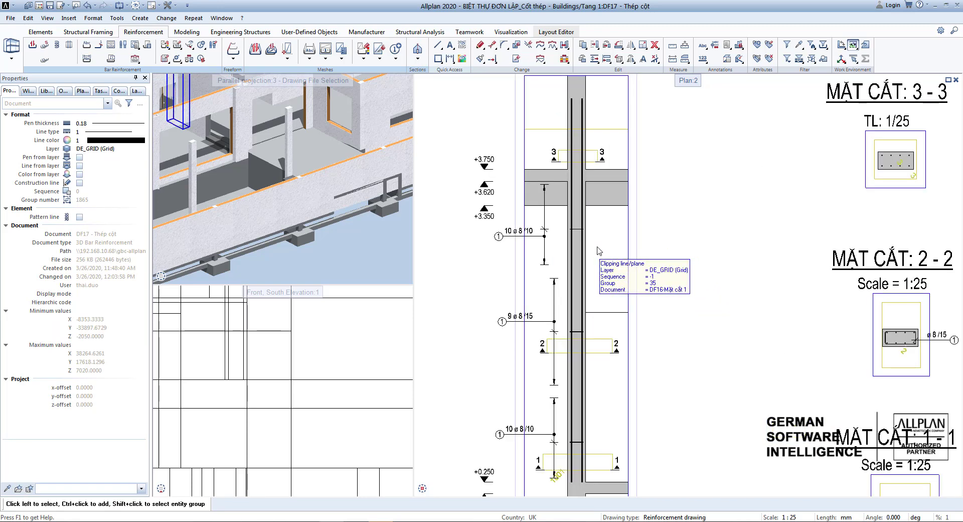
pyautogui.press('d')
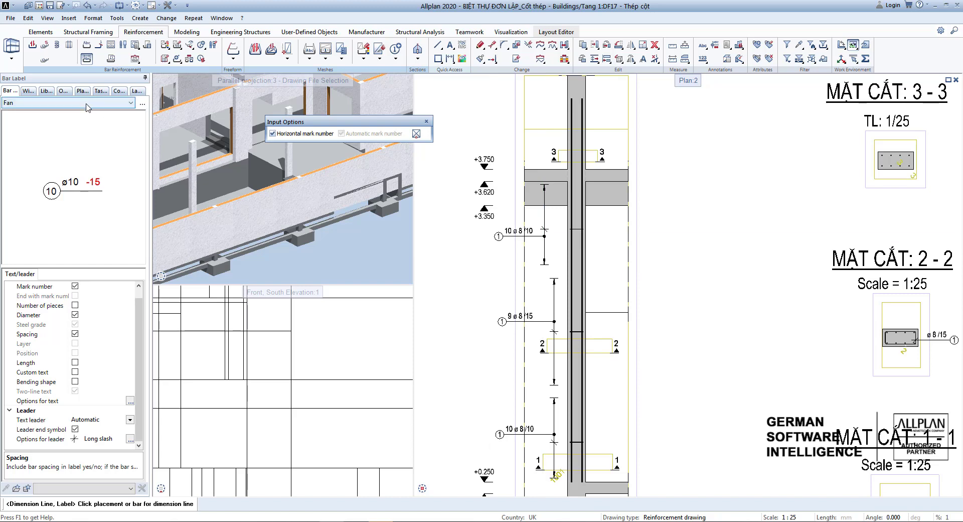
pyautogui.click(75, 305)
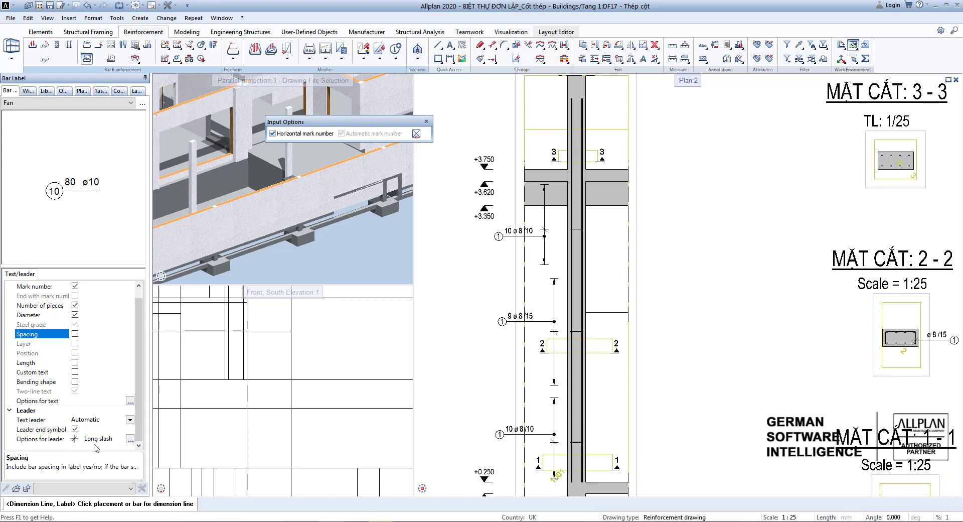
pyautogui.click(581, 261)
pyautogui.scroll(3, 596, 259)
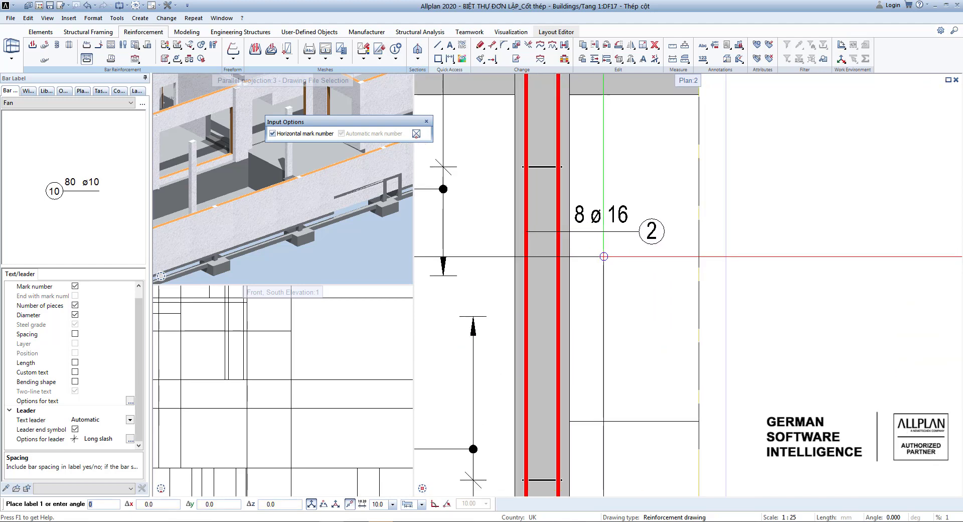
pyautogui.click(605, 256)
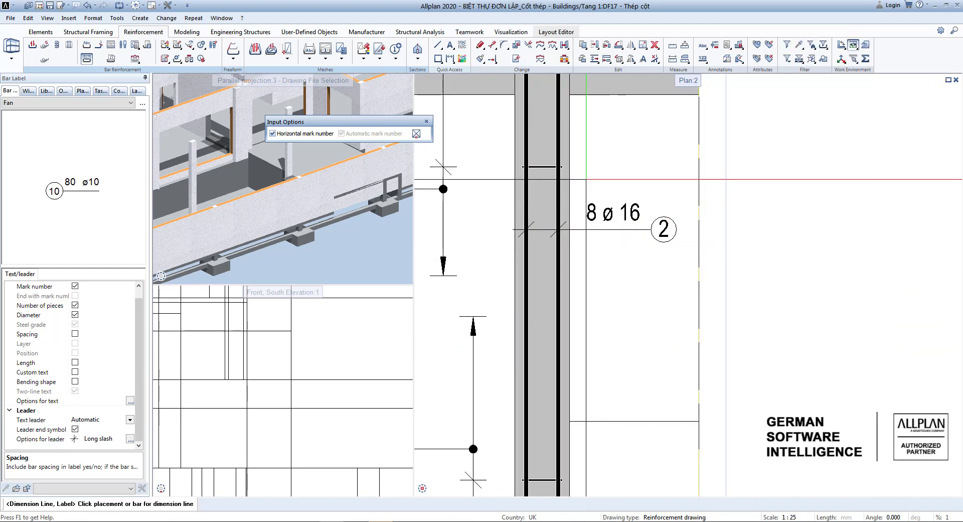
# Step: Label the eight longitudinal bars in section 2 - 2 with a fan label without leader end symbols, placing 8 ø 16 above the section
pyautogui.scroll(-3, 605, 246)
pyautogui.scroll(1, 605, 244)
pyautogui.moveTo(622, 289); pyautogui.dragTo(588, 240, button='middle')
pyautogui.scroll(-2, 587, 240)
pyautogui.moveTo(731, 312); pyautogui.dragTo(635, 258, button='middle')
pyautogui.scroll(5, 667, 295)
pyautogui.scroll(-5, 683, 298)
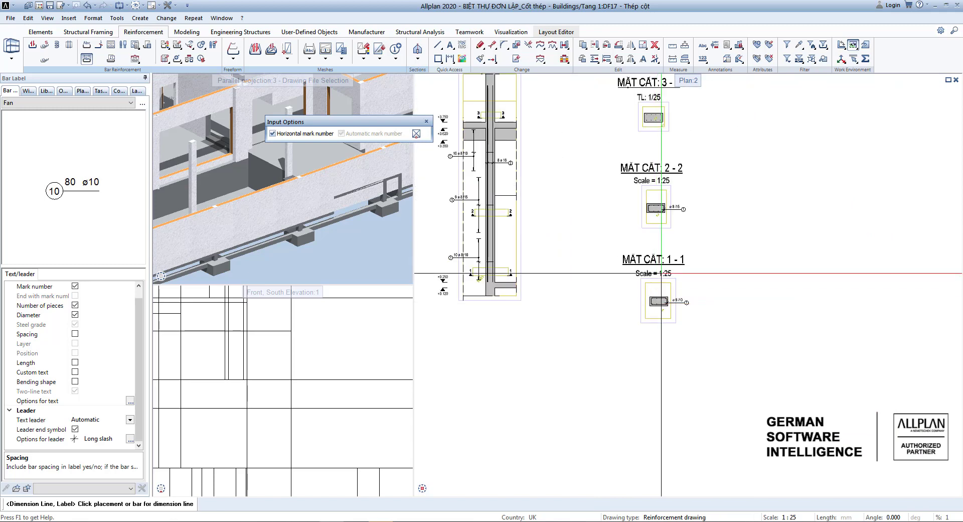
pyautogui.scroll(6, 647, 249)
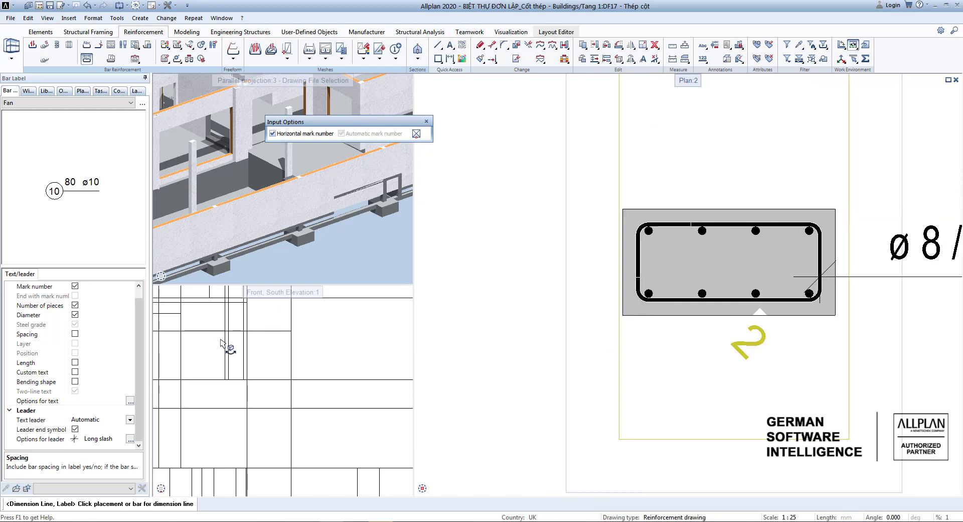
pyautogui.click(75, 430)
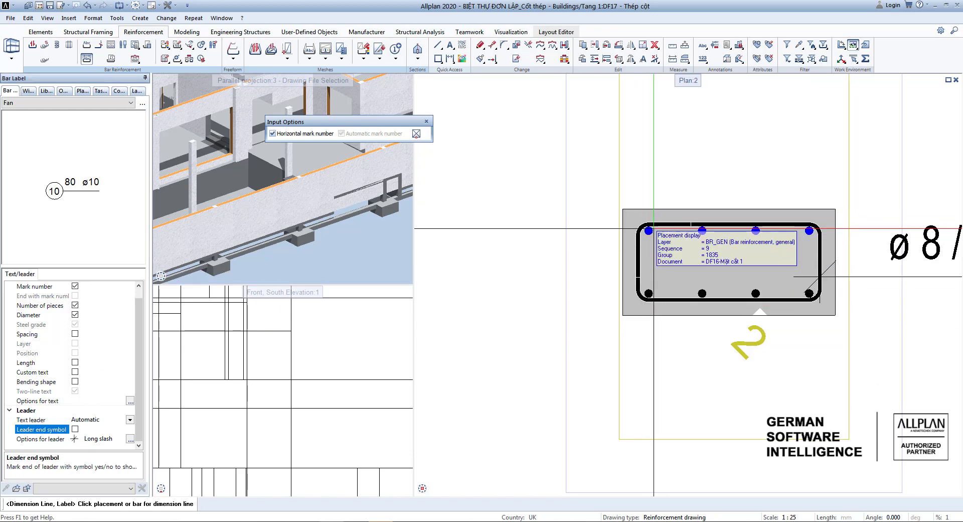
pyautogui.moveTo(627, 190); pyautogui.dragTo(816, 349)
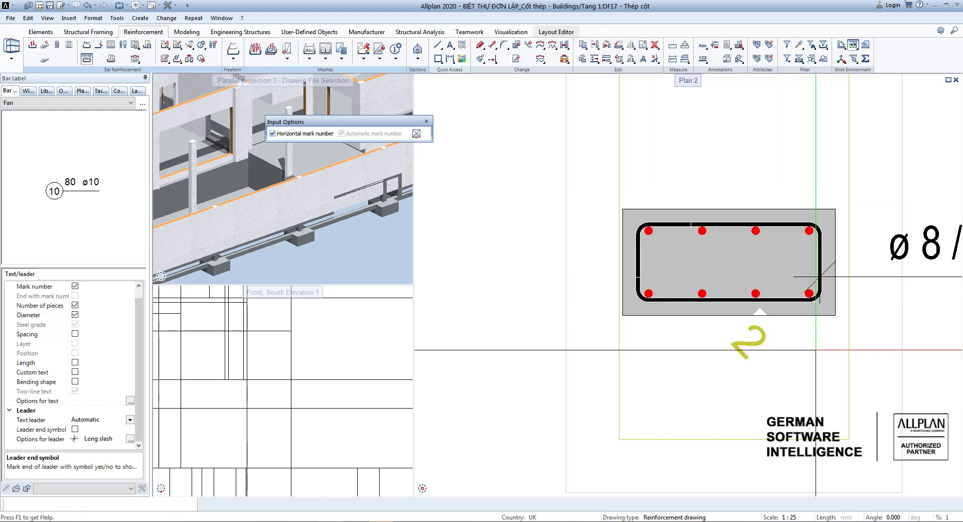
pyautogui.scroll(-3, 847, 324)
pyautogui.scroll(2, 717, 323)
pyautogui.scroll(-3, 725, 331)
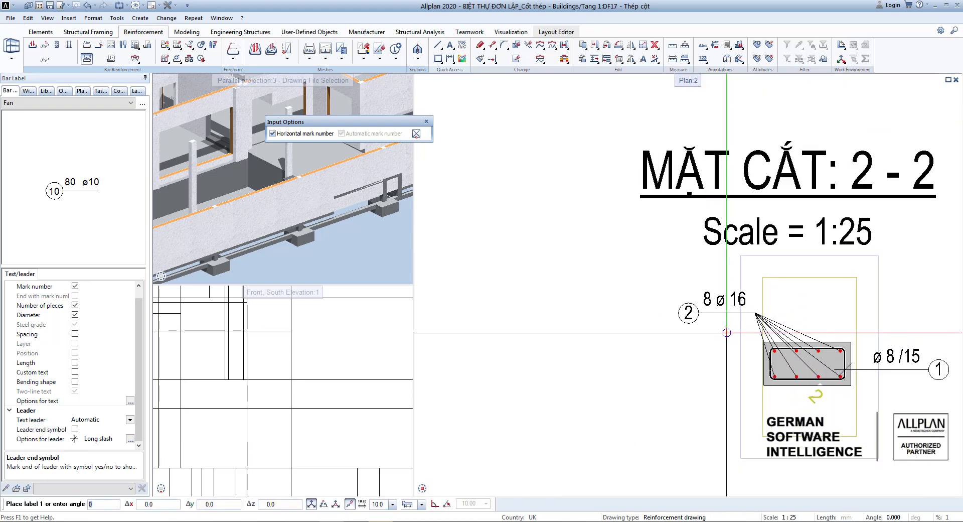
pyautogui.scroll(2, 716, 390)
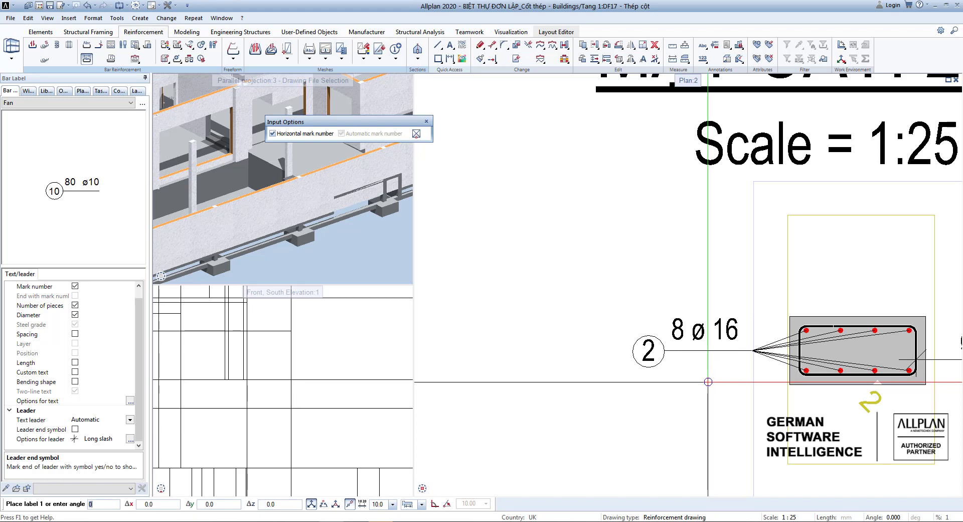
pyautogui.scroll(-2, 708, 381)
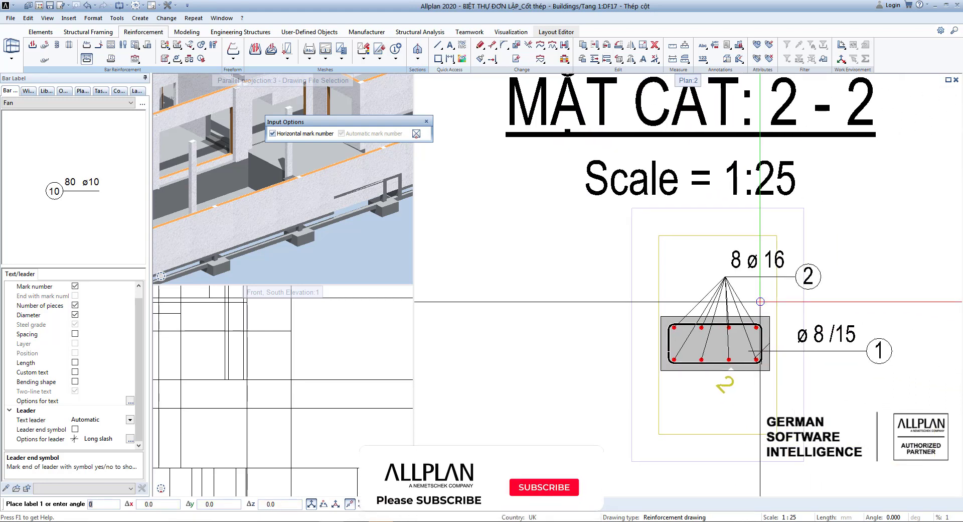
pyautogui.scroll(2, 760, 302)
pyautogui.click(753, 292)
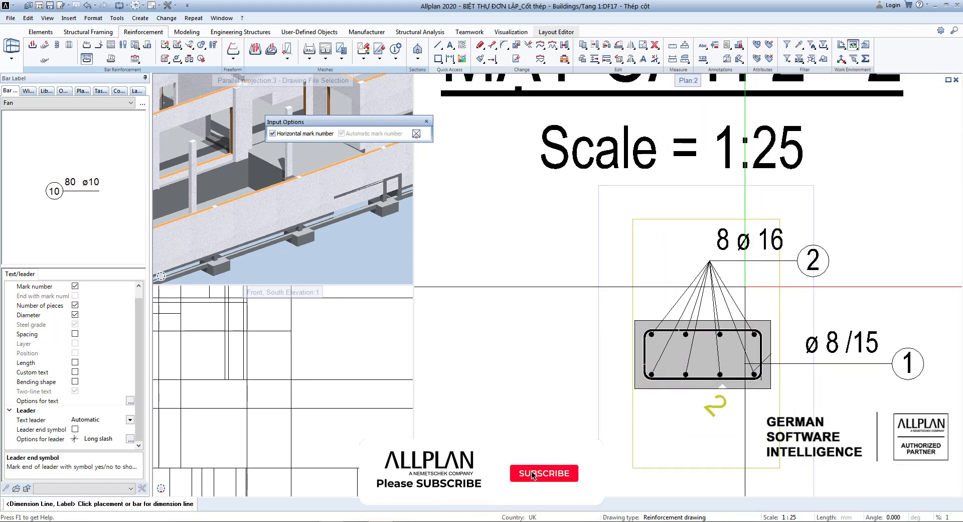
# Step: Label all eight longitudinal bars in section 1 - 1 with the same fan label, placing 8 ø 16 above the section
pyautogui.scroll(-4, 748, 292)
pyautogui.moveTo(752, 440); pyautogui.dragTo(695, 210, button='middle')
pyautogui.scroll(1, 696, 356)
pyautogui.scroll(2, 696, 356)
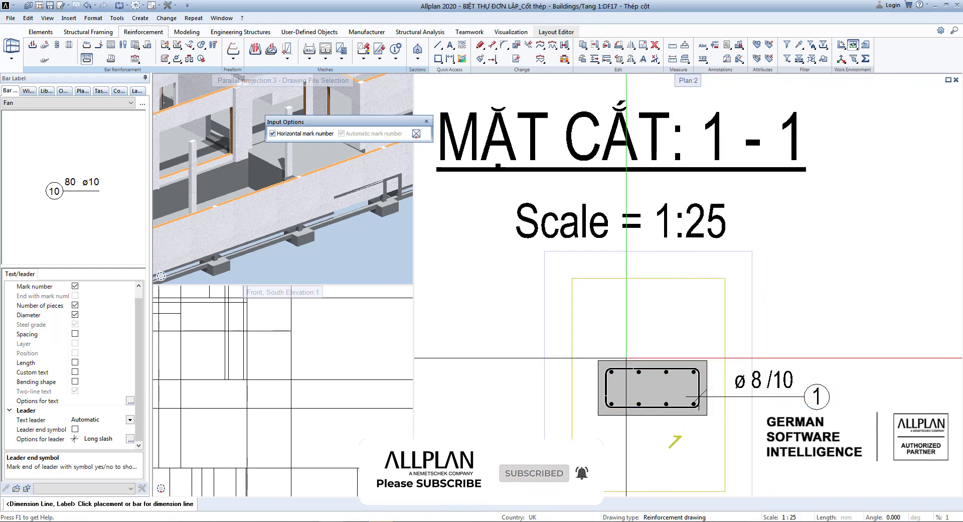
pyautogui.click(611, 356)
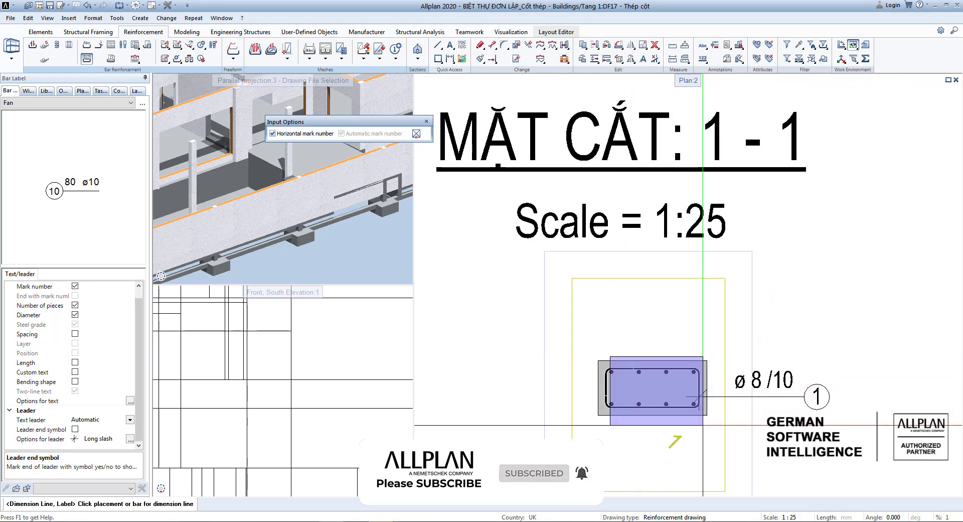
pyautogui.click(696, 427)
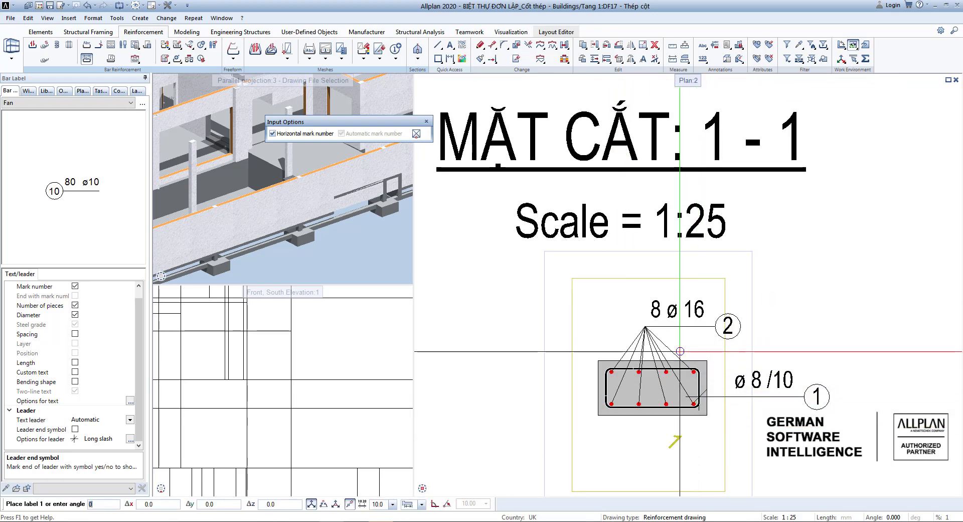
pyautogui.click(687, 328)
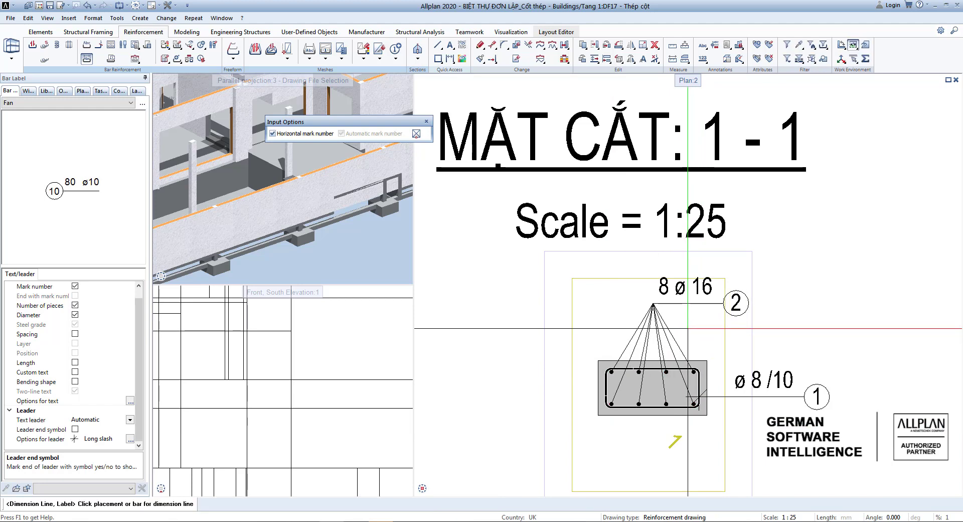
# Step: Label the eight longitudinal bars in section 3 - 3 with the fan label 8 ø 16 above the section and end labelling
pyautogui.scroll(-3, 682, 352)
pyautogui.moveTo(663, 182); pyautogui.dragTo(681, 366, button='middle')
pyautogui.scroll(1, 671, 267)
pyautogui.scroll(-2, 681, 365)
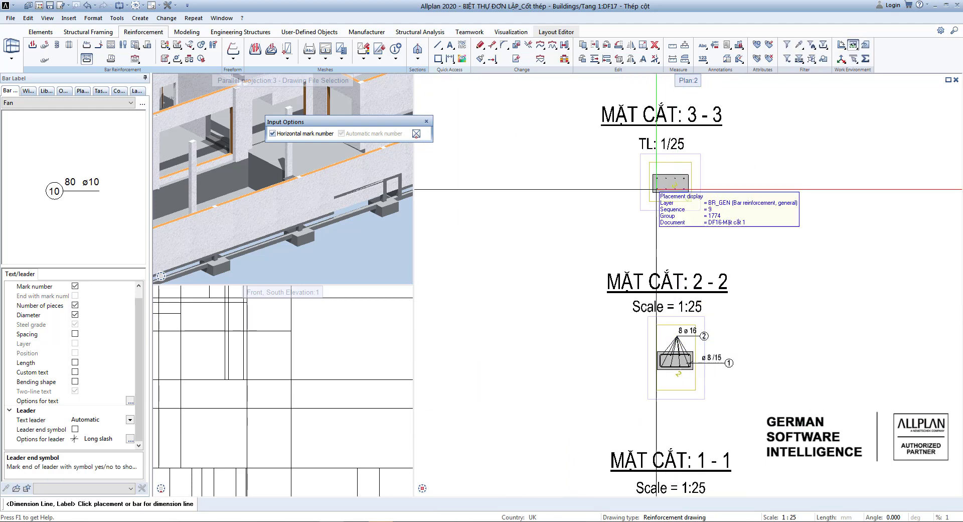
pyautogui.scroll(5, 602, 226)
pyautogui.click(574, 227)
pyautogui.click(696, 344)
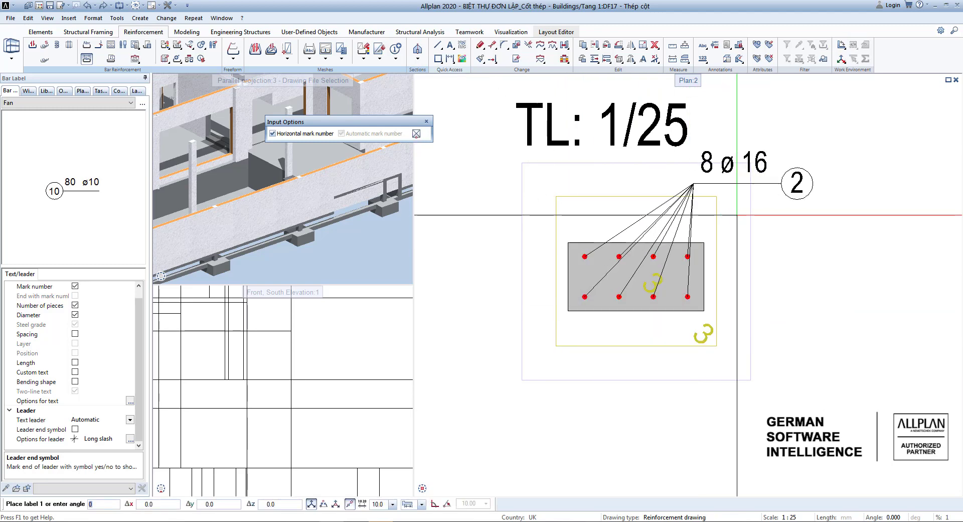
pyautogui.click(736, 215)
pyautogui.scroll(-4, 709, 214)
pyautogui.moveTo(710, 372); pyautogui.dragTo(722, 249, button='middle')
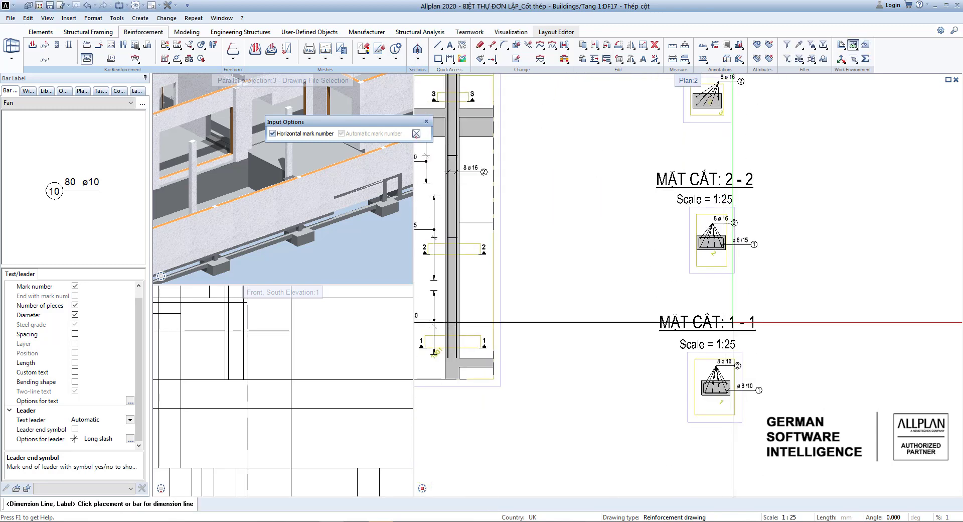
pyautogui.press('Escape')
# Step: Examine the column C1 elevation together with the labelled sections 1 - 1, 2 - 2 and 3 - 3
pyautogui.scroll(-2, 692, 362)
pyautogui.moveTo(572, 366); pyautogui.dragTo(627, 362, button='middle')
pyautogui.scroll(2, 632, 349)
pyautogui.scroll(-2, 581, 275)
pyautogui.moveTo(602, 229); pyautogui.dragTo(613, 253, button='middle')
pyautogui.scroll(2, 591, 231)
pyautogui.scroll(-1, 600, 251)
pyautogui.moveTo(644, 331)
pyautogui.mouseDown(button='middle')
pyautogui.moveTo(646, 288)
pyautogui.moveTo(639, 310)
pyautogui.mouseUp(button='middle')
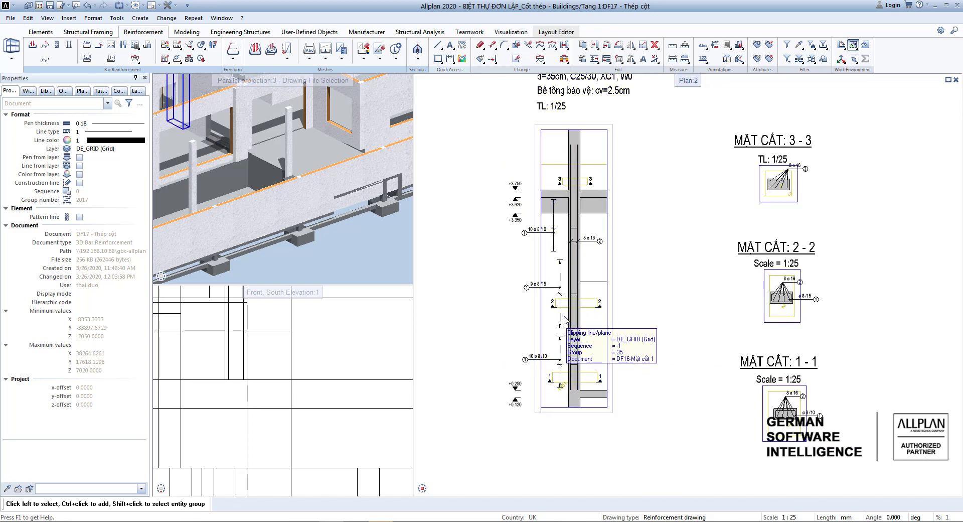
pyautogui.scroll(2, 572, 268)
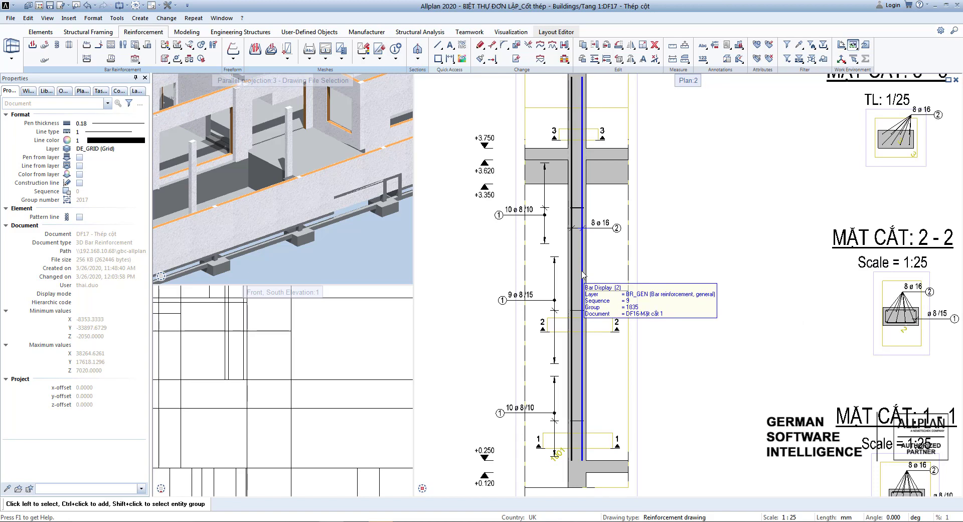
pyautogui.scroll(-3, 582, 274)
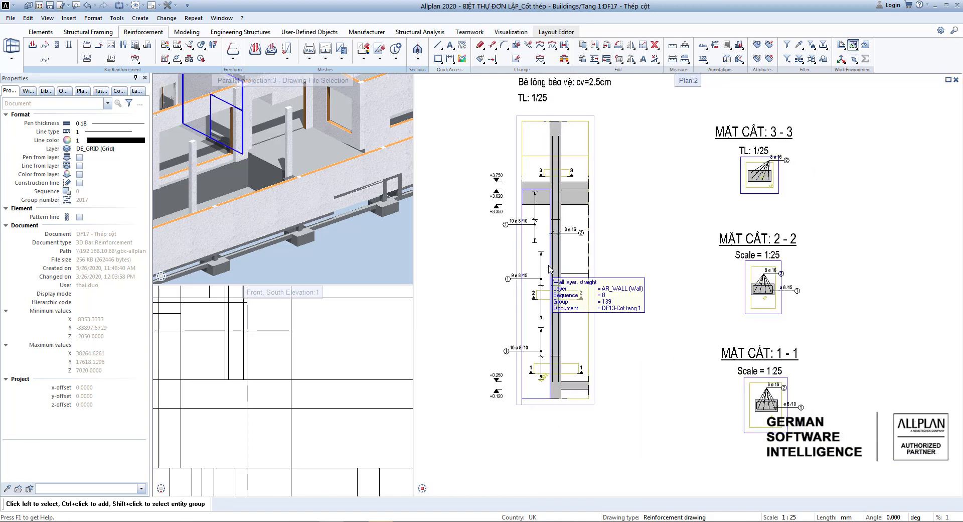
# Step: Create a full schema of the longitudinal bar with vertical text, aligned horizontally with the bar, and place it right of the column elevation
pyautogui.click(111, 45)
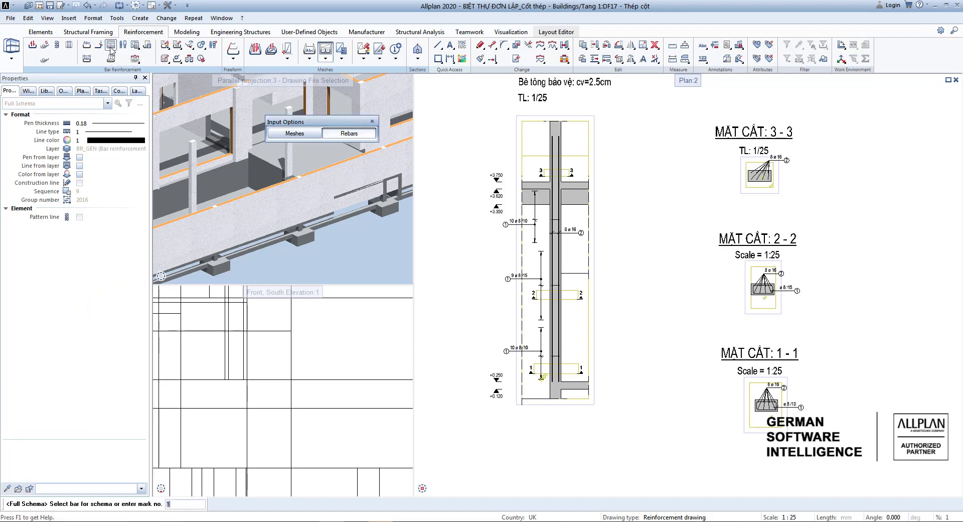
pyautogui.scroll(4, 554, 245)
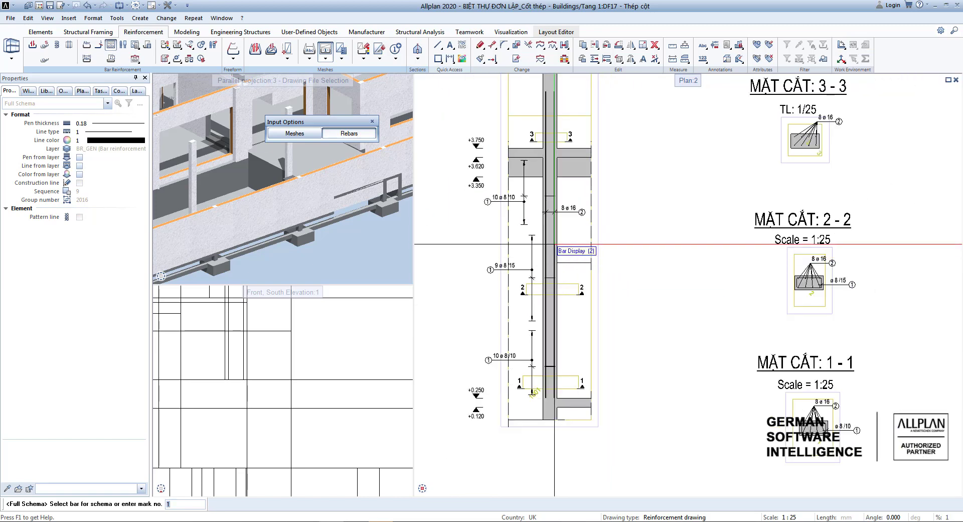
pyautogui.click(555, 245)
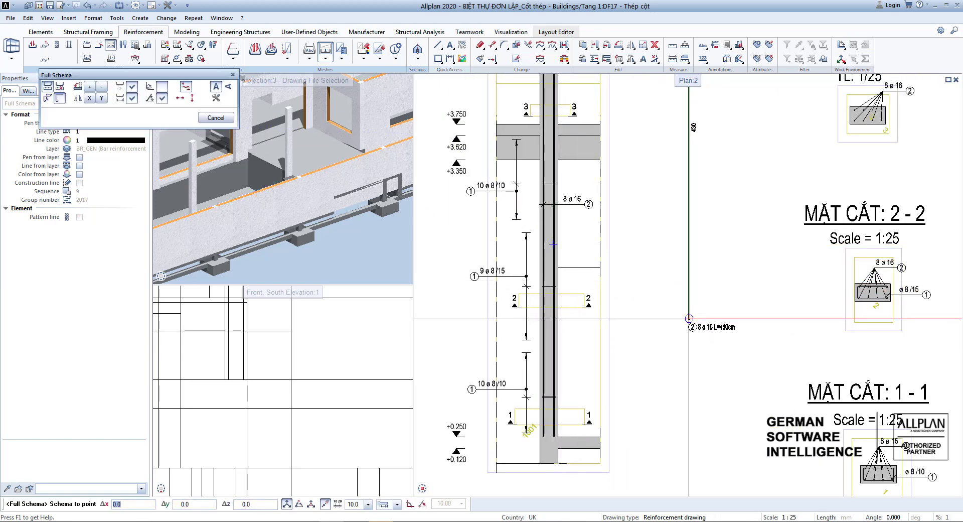
pyautogui.scroll(-3, 686, 327)
pyautogui.scroll(-2, 686, 327)
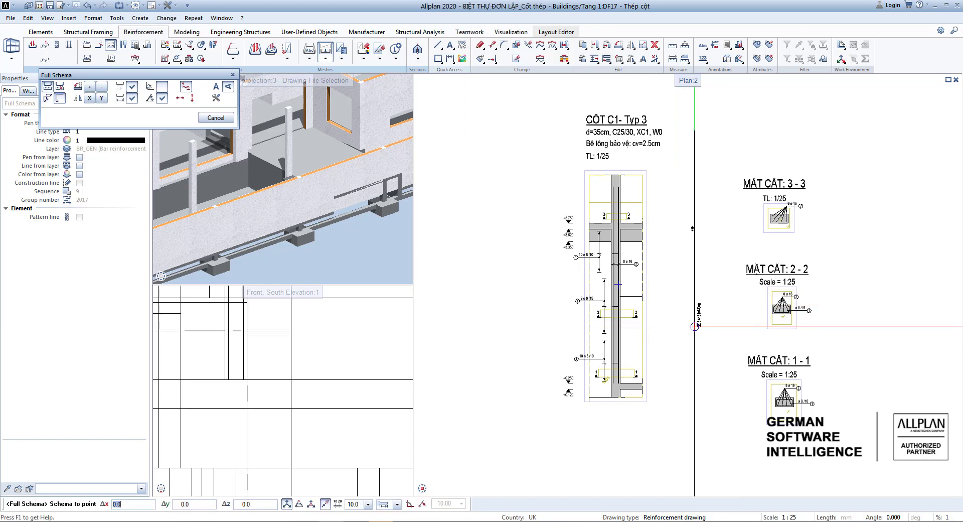
pyautogui.scroll(2, 679, 376)
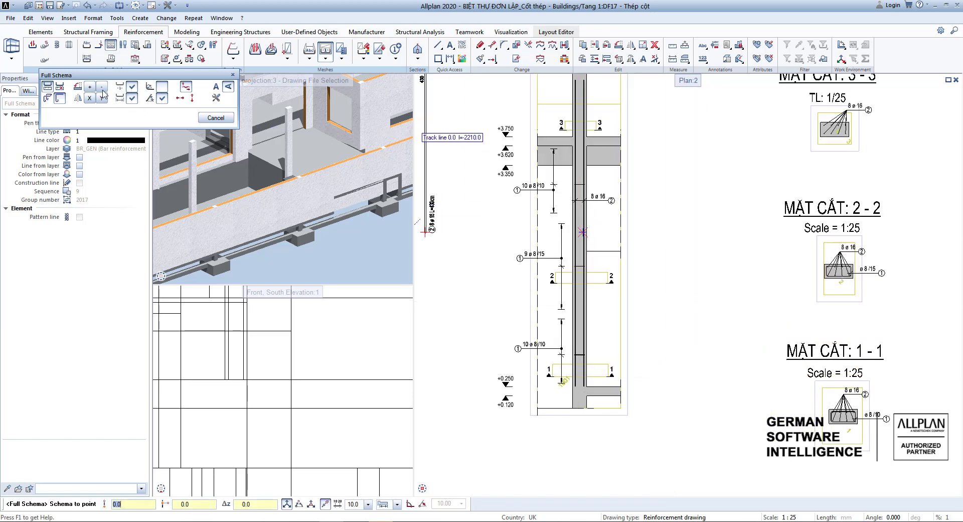
pyautogui.click(183, 99)
pyautogui.scroll(-3, 545, 173)
pyautogui.scroll(3, 619, 224)
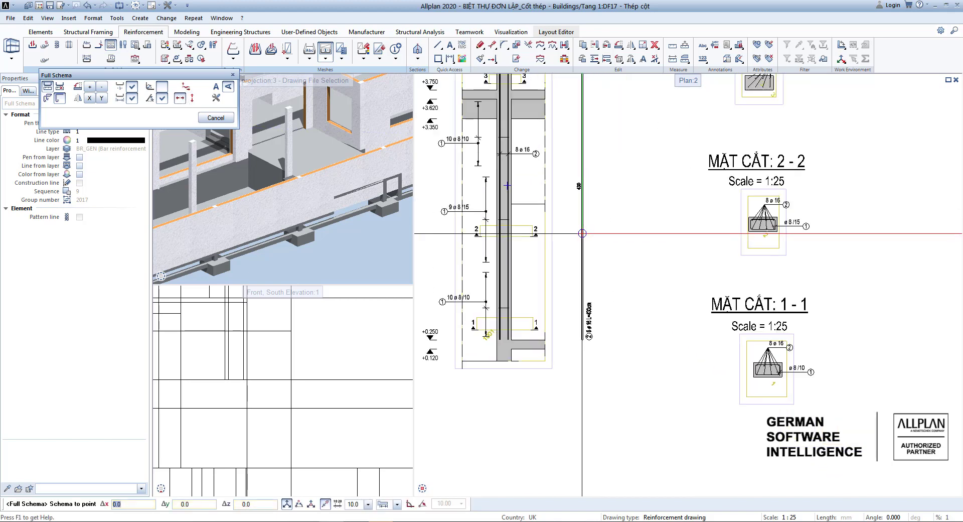
pyautogui.scroll(-1, 582, 232)
pyautogui.scroll(-1, 576, 234)
pyautogui.scroll(1, 556, 251)
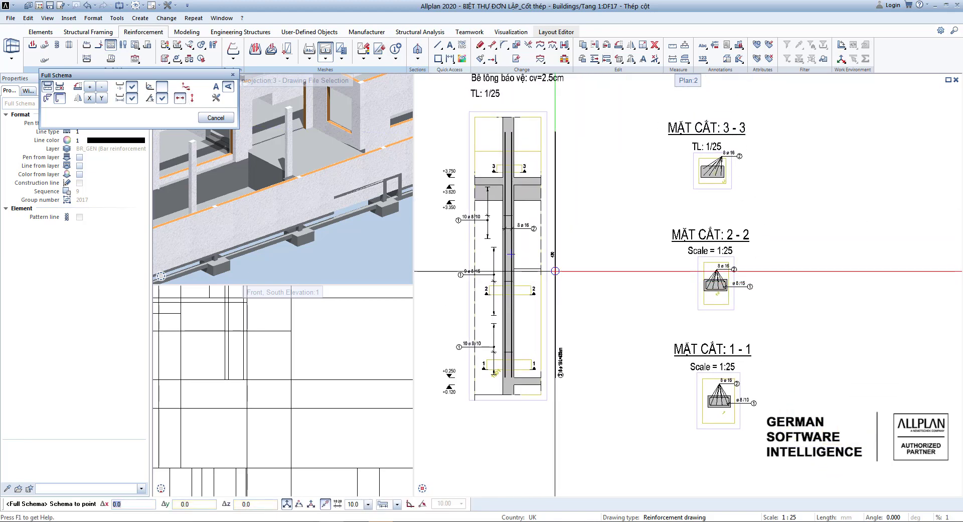
pyautogui.click(555, 271)
# Step: Examine the longitudinal bar's schema, its dimension and its label beside the column elevation
pyautogui.scroll(3, 555, 271)
pyautogui.scroll(-2, 627, 327)
pyautogui.scroll(1, 651, 386)
pyautogui.moveTo(651, 385); pyautogui.dragTo(678, 341, button='middle')
pyautogui.scroll(2, 662, 361)
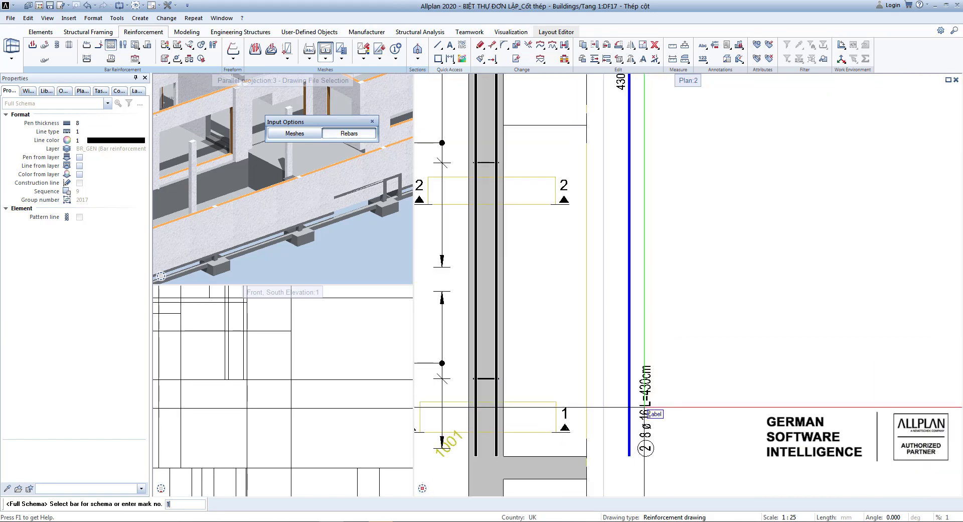
pyautogui.scroll(-1, 654, 381)
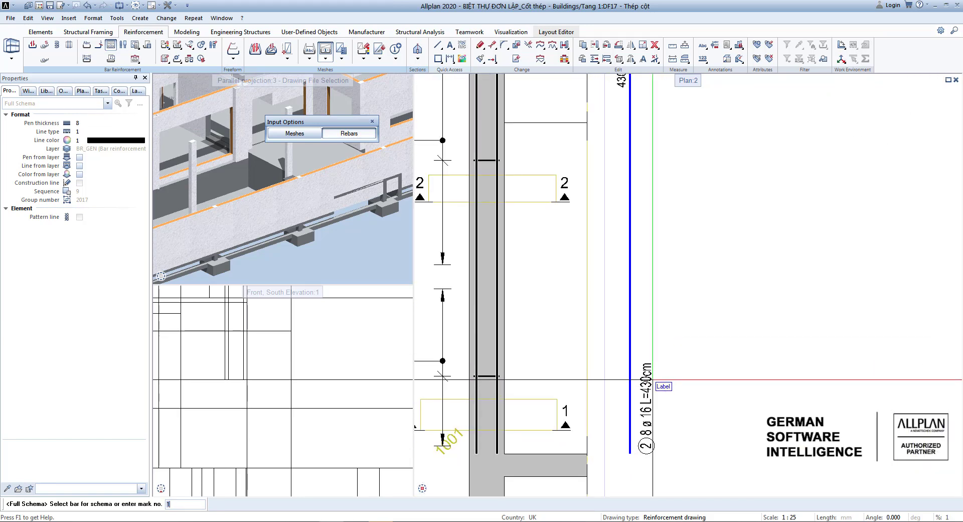
pyautogui.scroll(-2, 637, 281)
pyautogui.scroll(2, 628, 191)
pyautogui.scroll(-3, 634, 191)
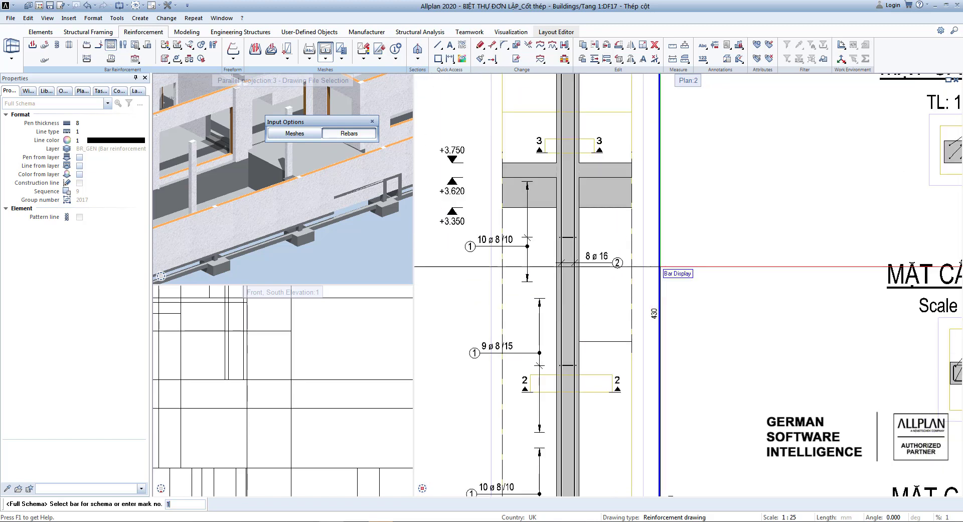
pyautogui.scroll(-3, 752, 261)
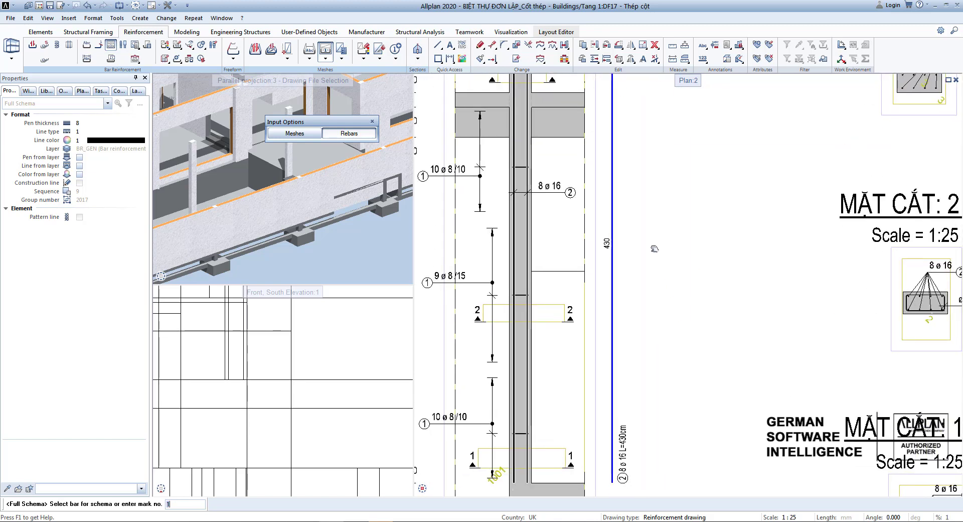
# Step: Create a full schema of the 8 mm stirrup from section 1 - 1 with horizontal text and place it freely to the section's right
pyautogui.scroll(4, 836, 281)
pyautogui.scroll(-3, 836, 280)
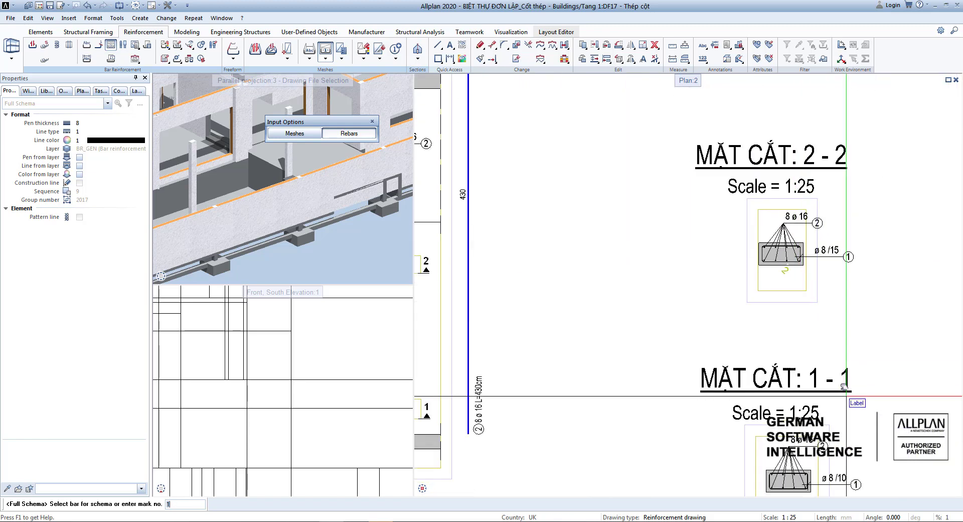
pyautogui.scroll(5, 726, 374)
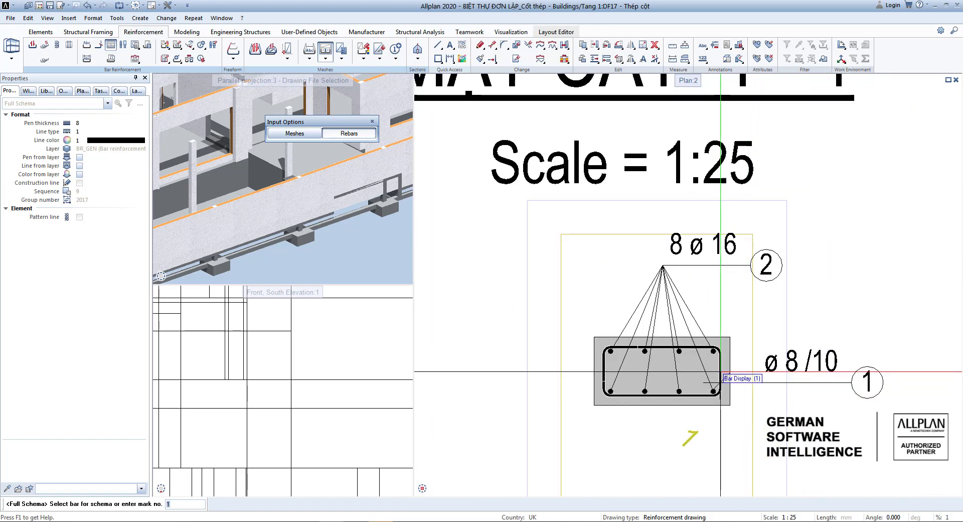
pyautogui.click(722, 373)
pyautogui.scroll(-3, 721, 374)
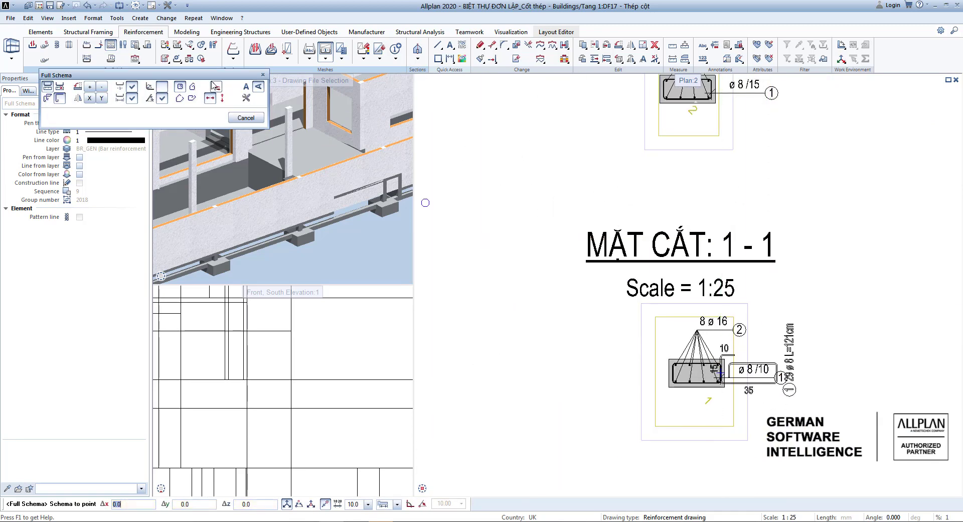
pyautogui.click(252, 88)
pyautogui.scroll(1, 814, 347)
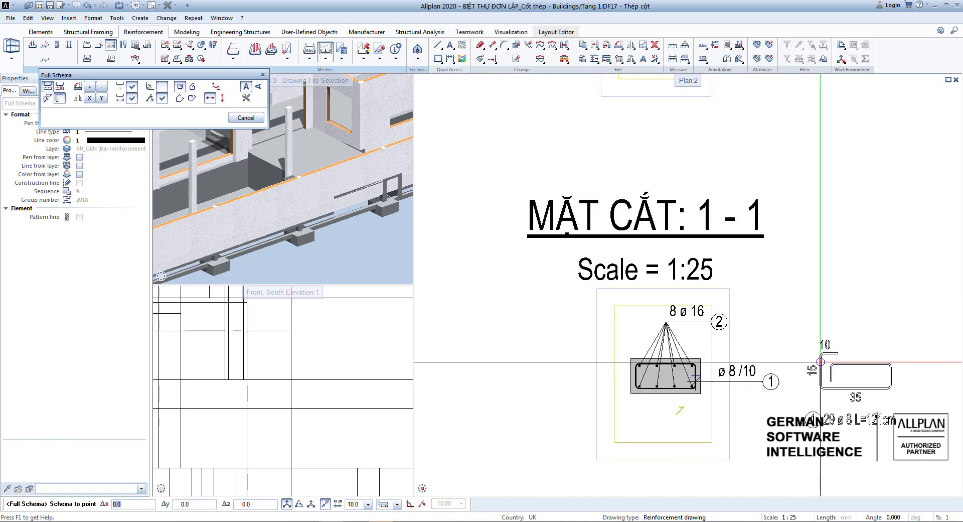
pyautogui.click(220, 90)
pyautogui.moveTo(824, 415); pyautogui.dragTo(807, 317, button='middle')
pyautogui.moveTo(784, 233); pyautogui.dragTo(766, 325, button='middle')
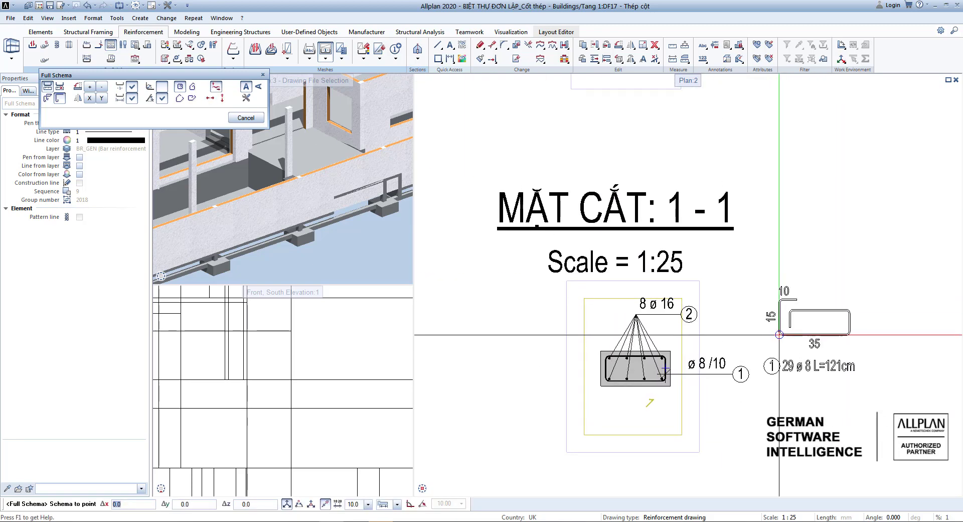
pyautogui.click(760, 316)
pyautogui.scroll(1, 793, 326)
pyautogui.scroll(-1, 791, 331)
pyautogui.scroll(-1, 791, 360)
pyautogui.scroll(-1, 757, 355)
pyautogui.scroll(2, 716, 378)
pyautogui.scroll(-3, 783, 380)
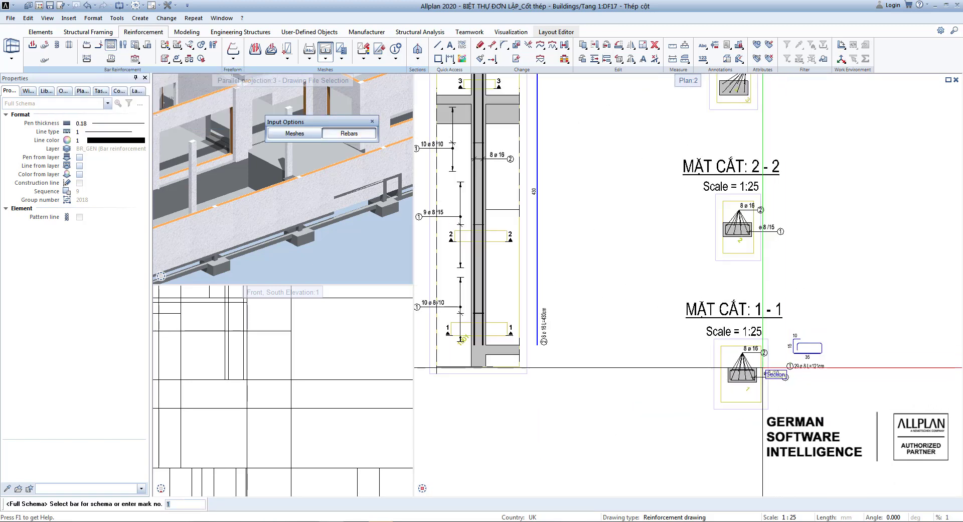
# Step: Examine the stirrup schema beside section 1 - 1 and the longitudinal bar with its schema along the column elevation
pyautogui.scroll(2, 752, 369)
pyautogui.scroll(-1, 628, 353)
pyautogui.moveTo(627, 352); pyautogui.dragTo(663, 355, button='middle')
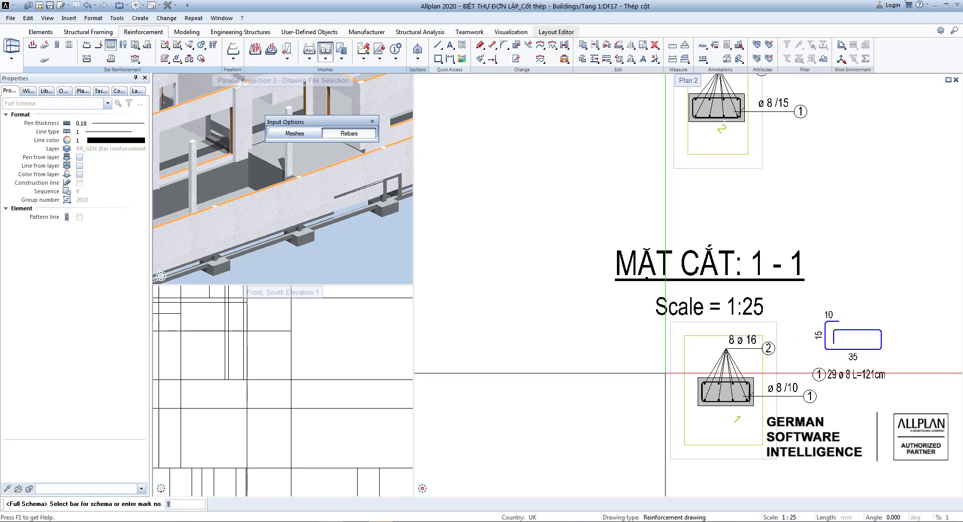
pyautogui.scroll(-5, 796, 375)
pyautogui.scroll(1, 699, 352)
pyautogui.moveTo(690, 372)
pyautogui.mouseDown(button='middle')
pyautogui.moveTo(679, 368)
pyautogui.moveTo(668, 430)
pyautogui.mouseUp(button='middle')
pyautogui.scroll(5, 617, 283)
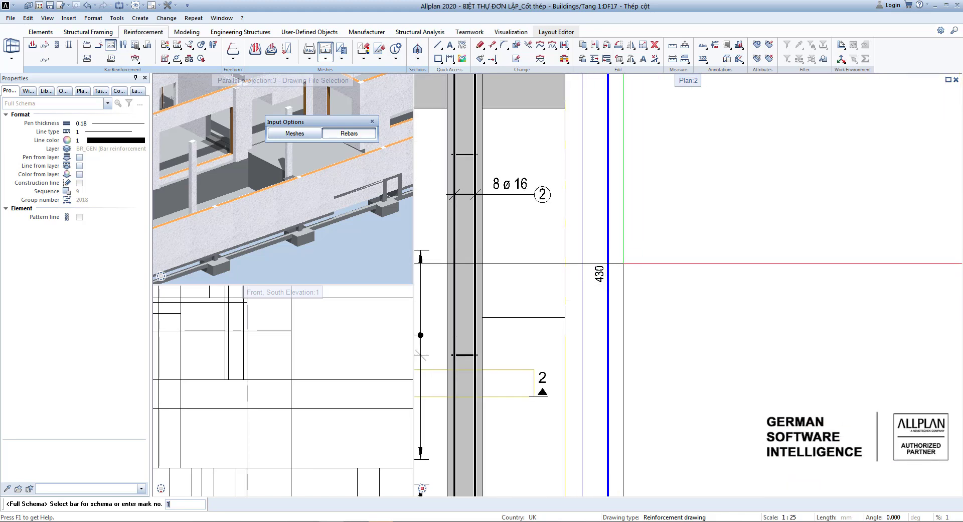
pyautogui.scroll(-4, 623, 263)
pyautogui.scroll(4, 605, 176)
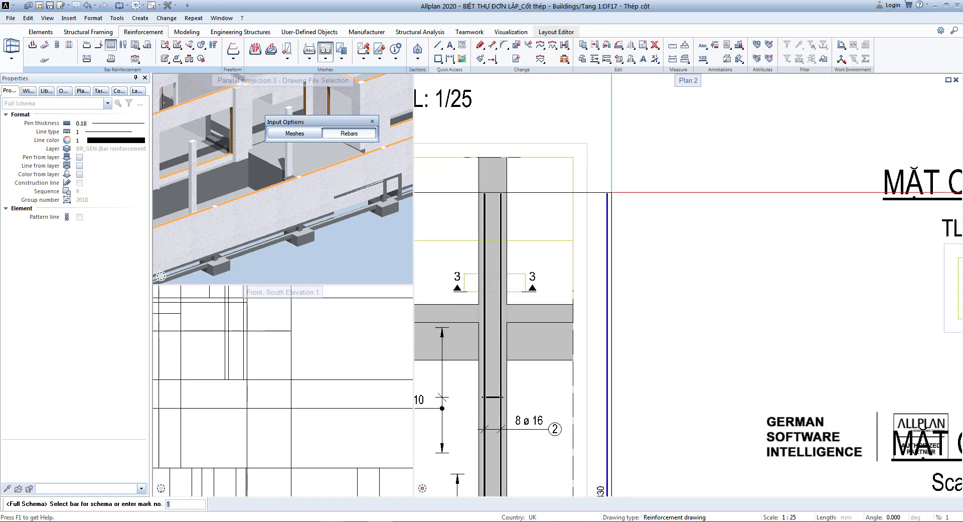
pyautogui.scroll(-2, 590, 186)
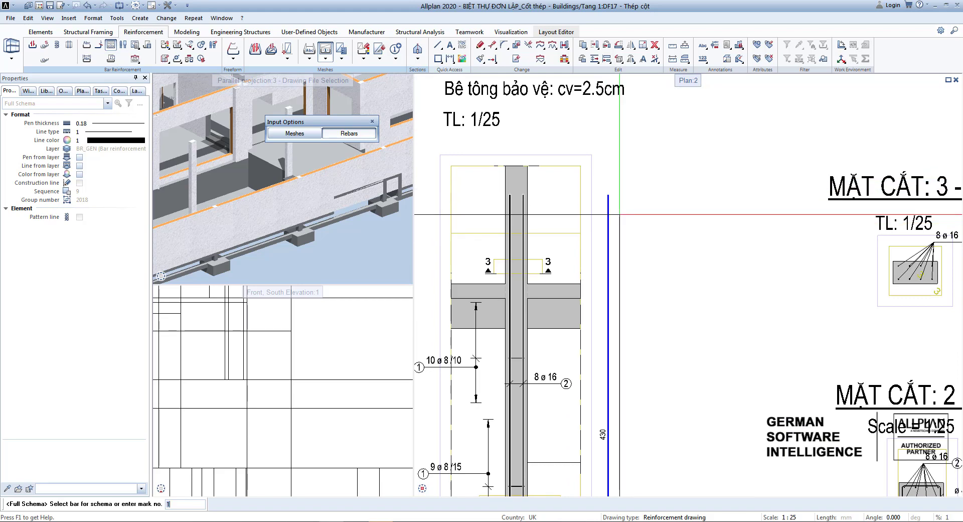
pyautogui.moveTo(621, 222); pyautogui.dragTo(621, 199, button='middle')
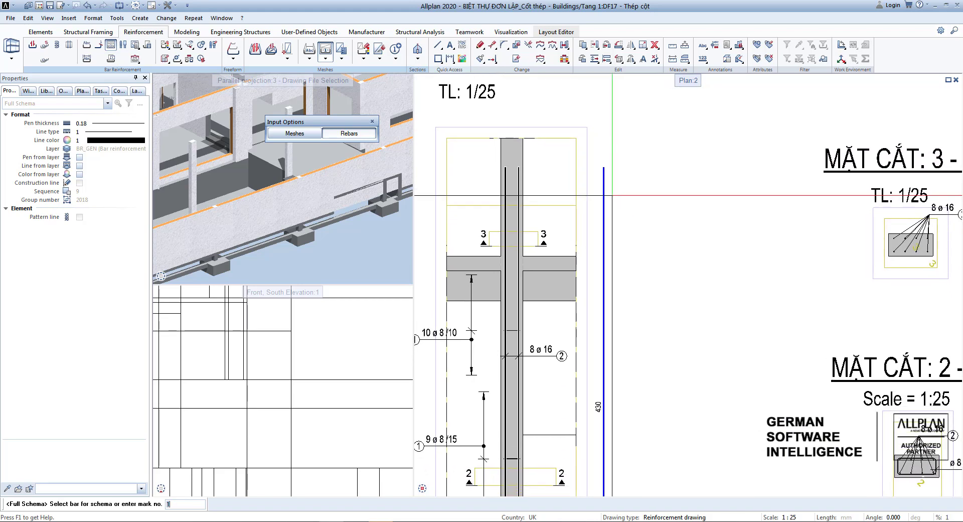
pyautogui.scroll(-2, 612, 195)
pyautogui.scroll(4, 549, 190)
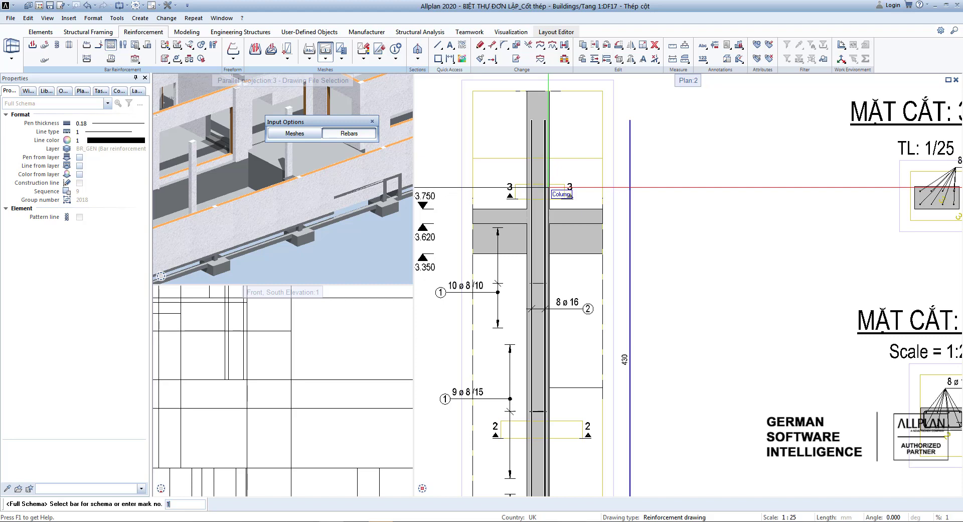
pyautogui.scroll(-1, 551, 121)
pyautogui.scroll(-1, 551, 120)
# Step: Examine the bars, stirrup and labels in section 2 - 2 and compare them with the column elevation
pyautogui.scroll(6, 854, 289)
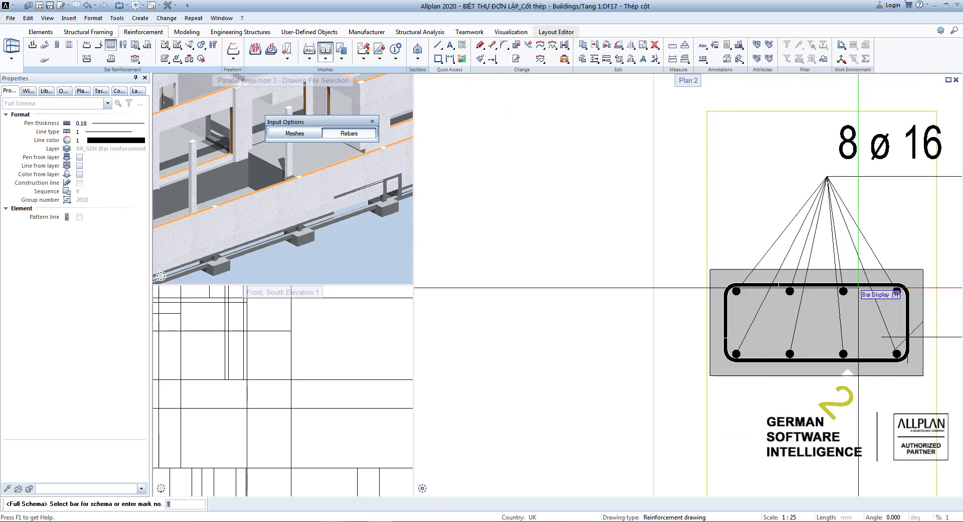
pyautogui.scroll(-1, 737, 335)
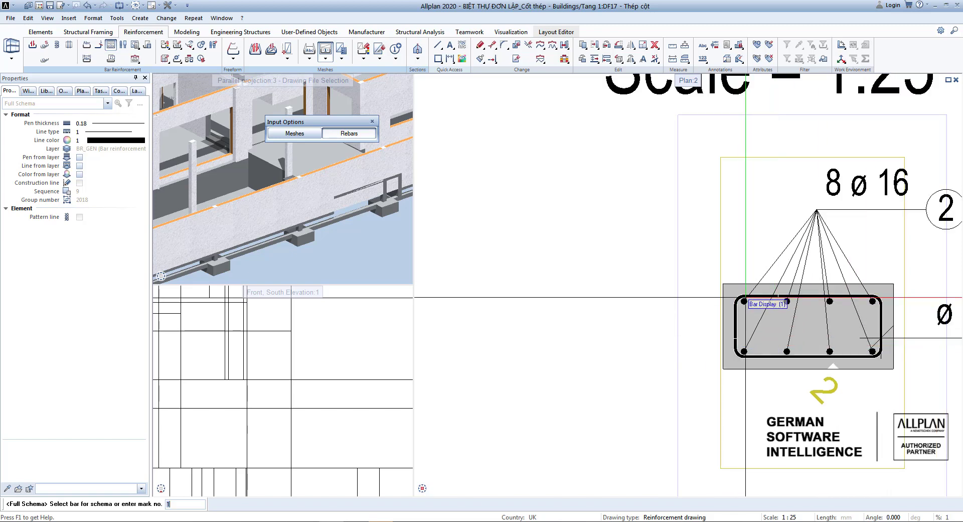
pyautogui.scroll(-4, 744, 300)
pyautogui.scroll(4, 742, 298)
pyautogui.scroll(-4, 741, 297)
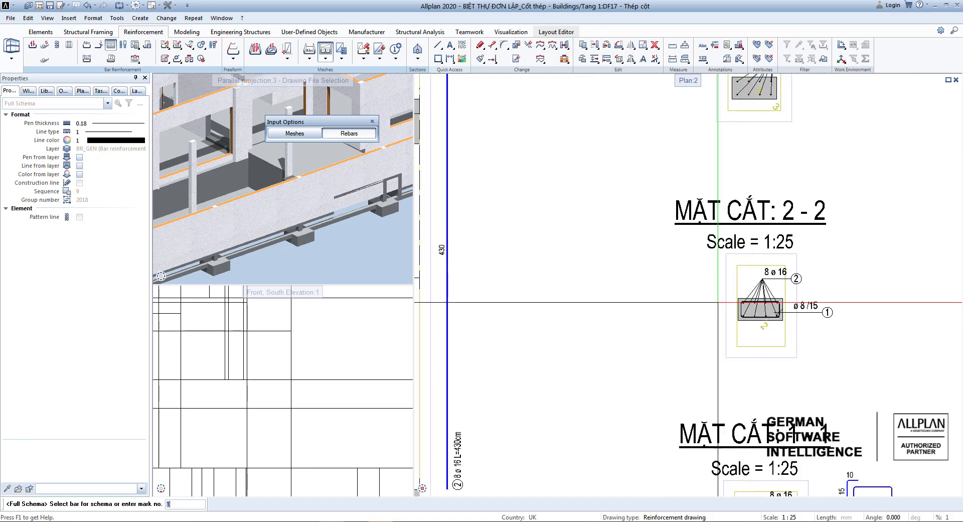
pyautogui.scroll(-2, 650, 280)
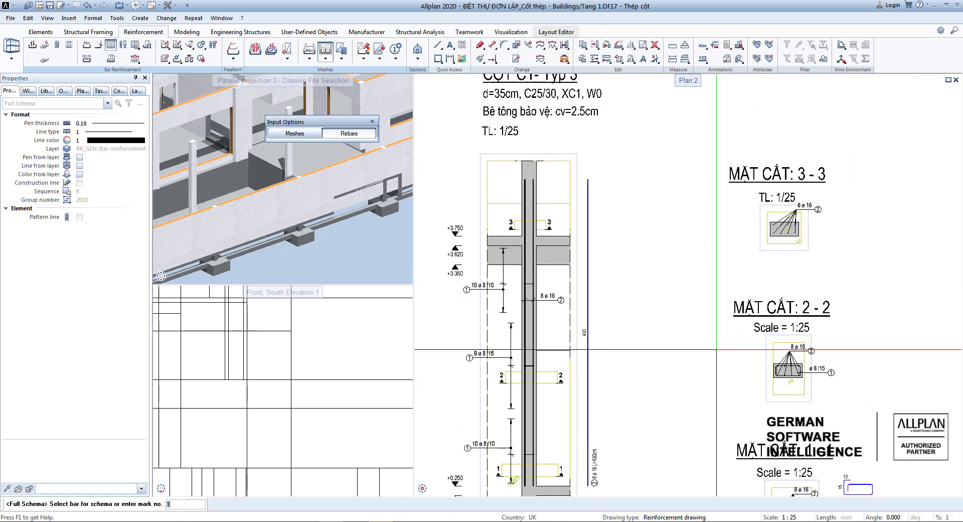
pyautogui.scroll(4, 540, 211)
pyautogui.scroll(-5, 540, 211)
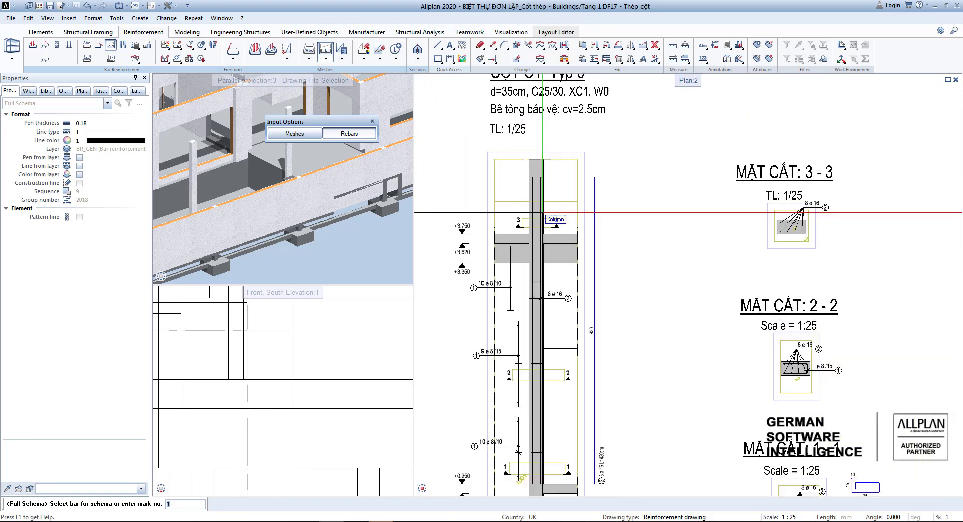
pyautogui.scroll(5, 715, 290)
pyautogui.scroll(-1, 717, 294)
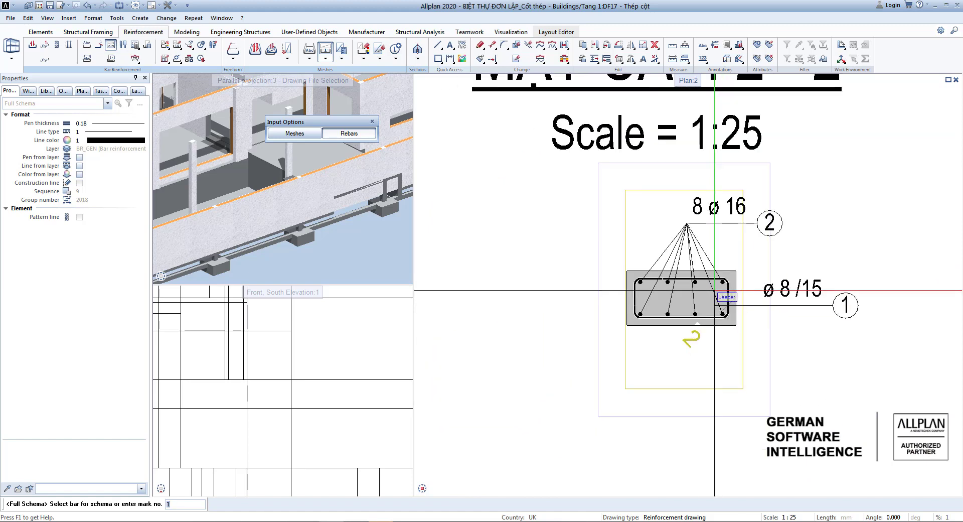
pyautogui.scroll(-3, 721, 285)
# Step: Review the column elevation around section mark 3, end the schema command and look over the whole column sheet
pyautogui.scroll(5, 607, 244)
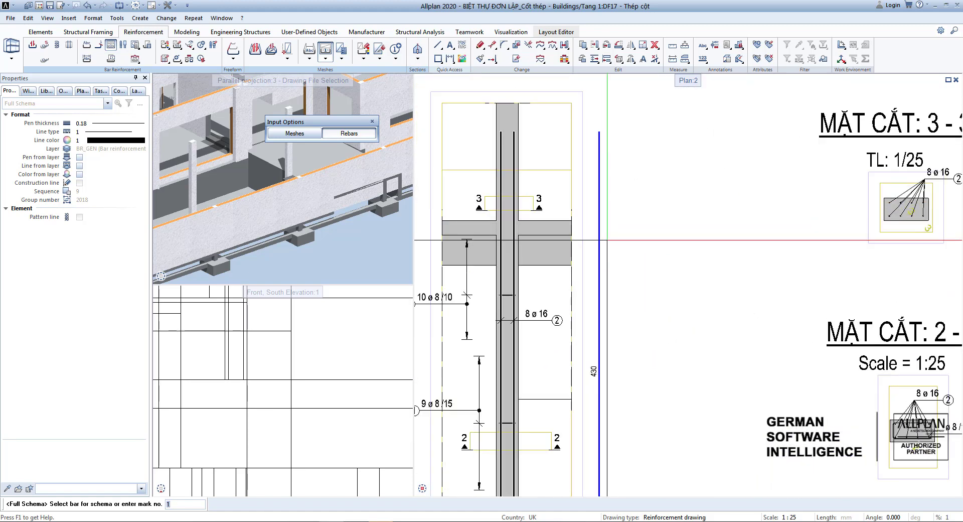
pyautogui.scroll(-2, 607, 243)
pyautogui.scroll(4, 520, 197)
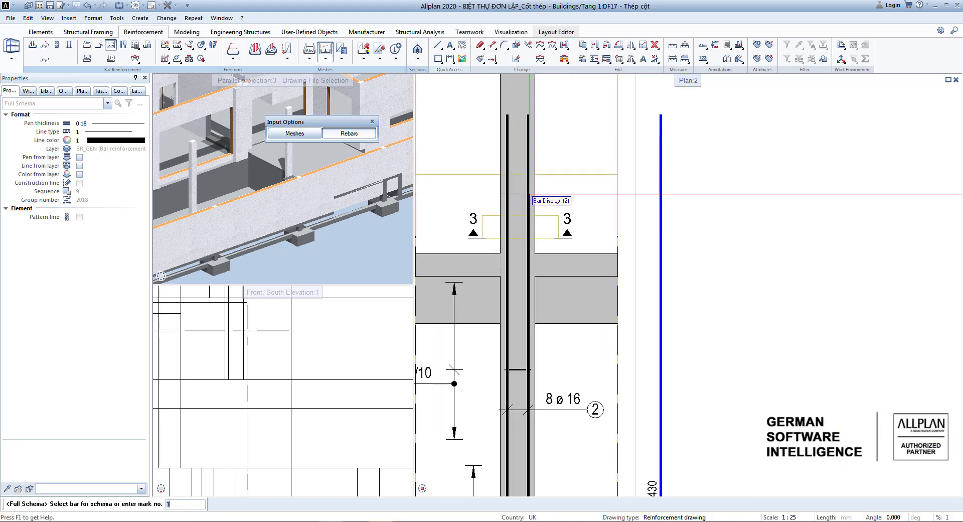
pyautogui.scroll(-3, 529, 193)
pyautogui.scroll(3, 633, 231)
pyautogui.press('Escape')
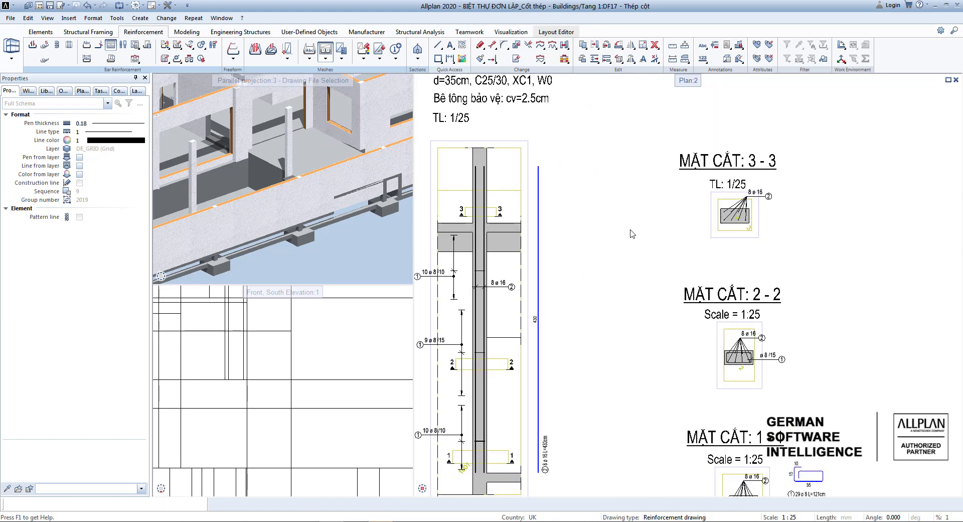
pyautogui.scroll(-2, 635, 235)
pyautogui.scroll(1, 672, 301)
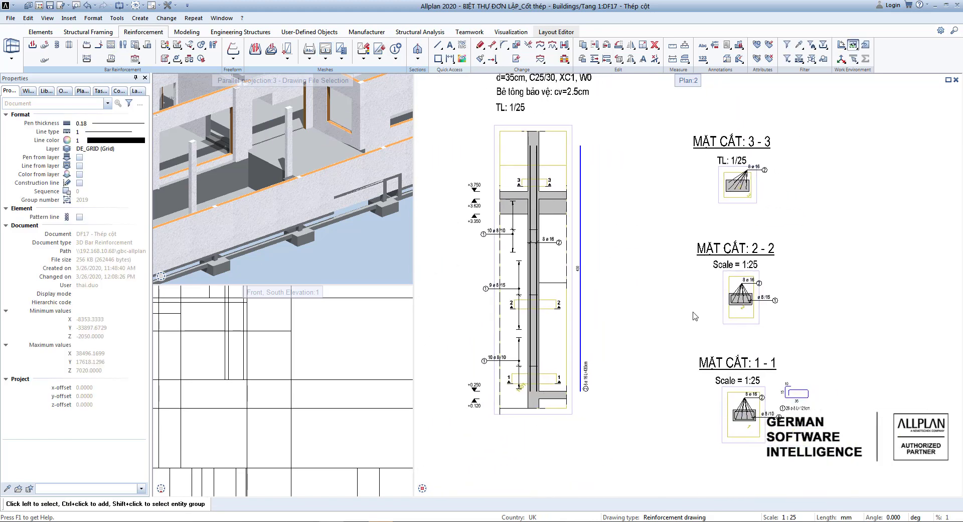
pyautogui.scroll(-1, 612, 396)
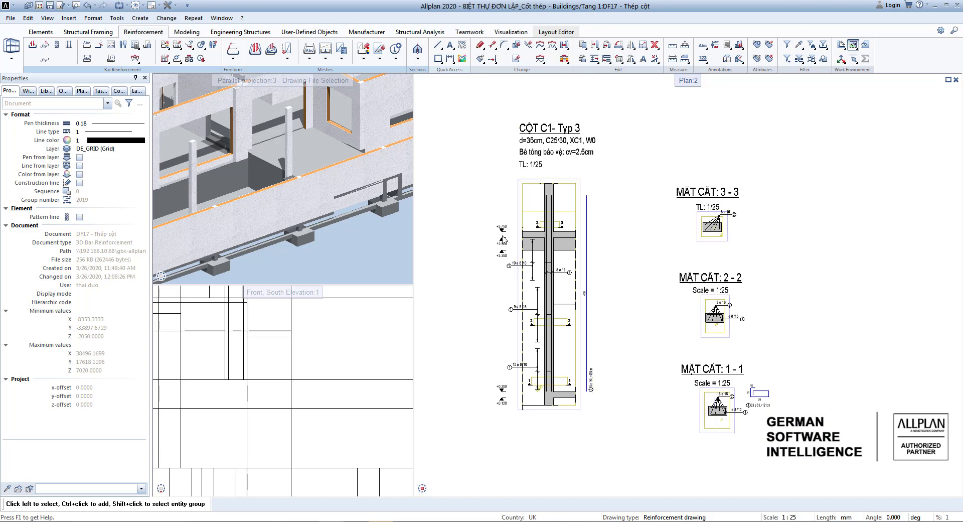
# Step: Using the Thép Cột template's red dimension line, vertically dimension the elevation's right side through lower slab top, upper slab faces and bar top
pyautogui.click(28, 90)
pyautogui.scroll(-7, 80, 269)
pyautogui.scroll(4, 131, 189)
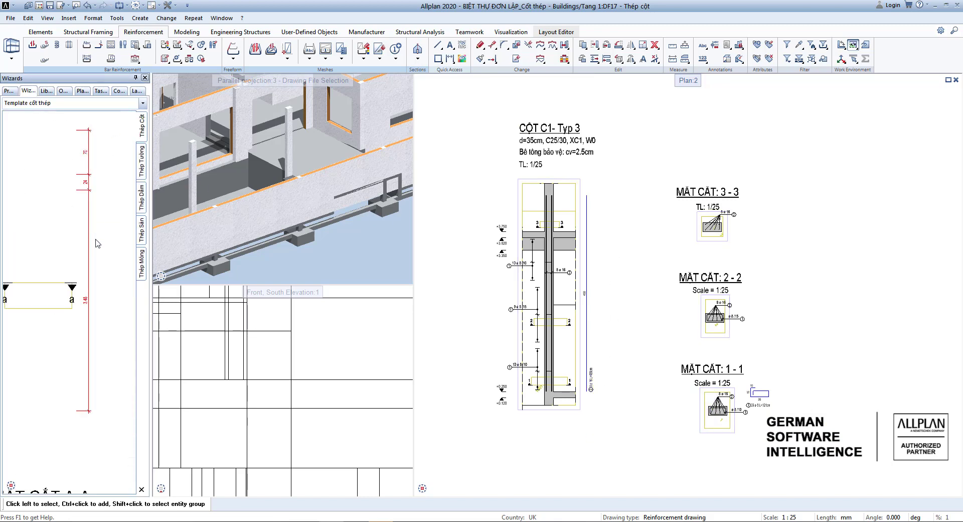
pyautogui.click(129, 247)
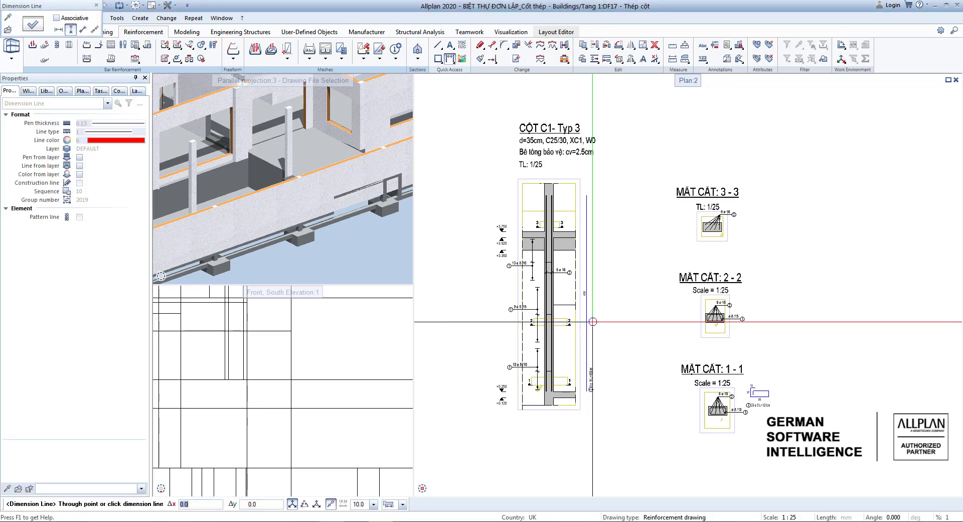
pyautogui.scroll(3, 598, 317)
pyautogui.scroll(-3, 598, 317)
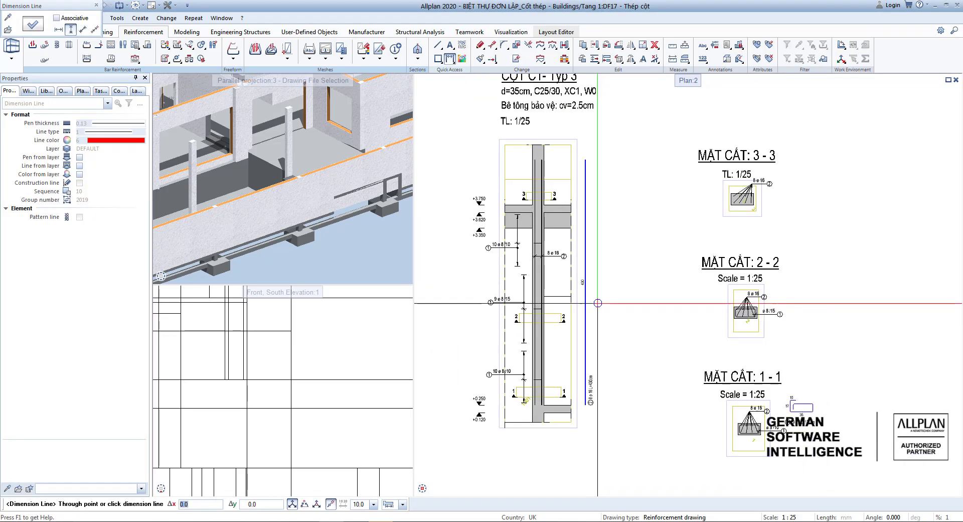
pyautogui.scroll(2, 459, 282)
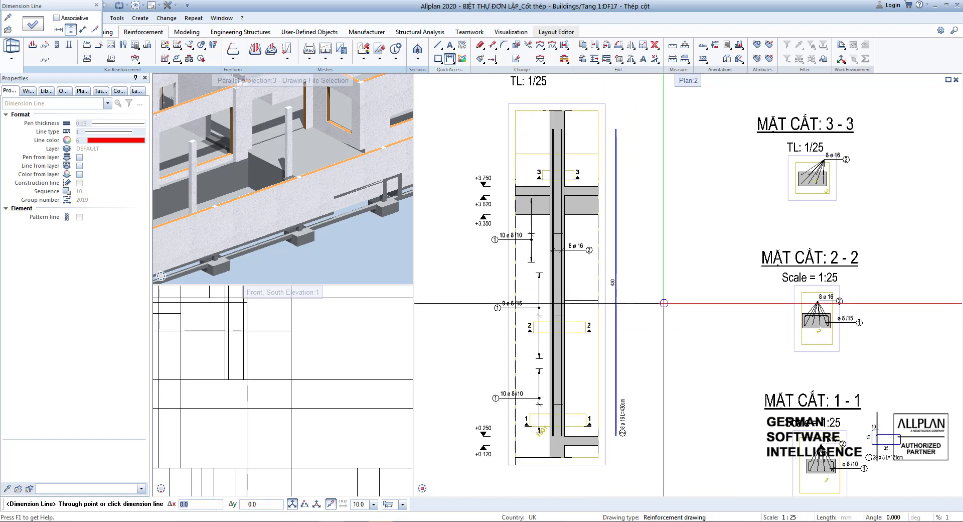
pyautogui.click(647, 303)
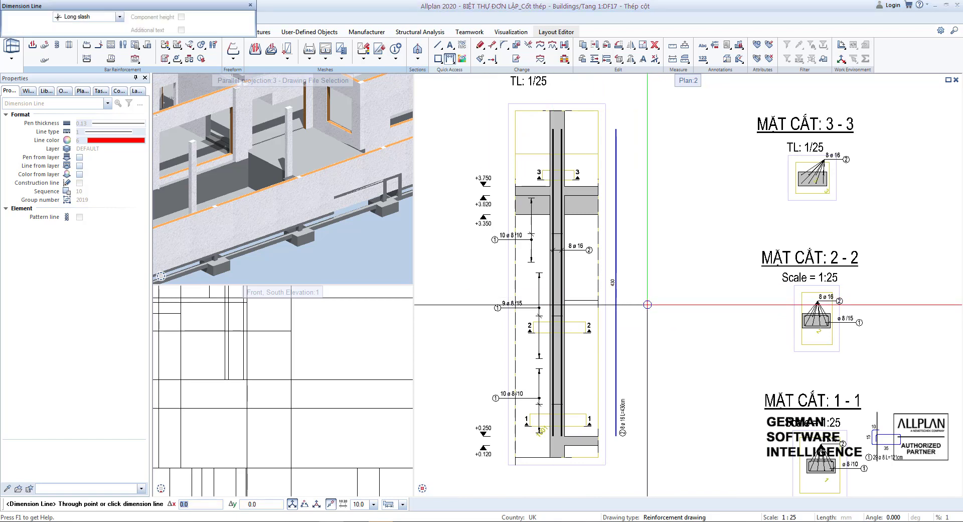
pyautogui.click(598, 436)
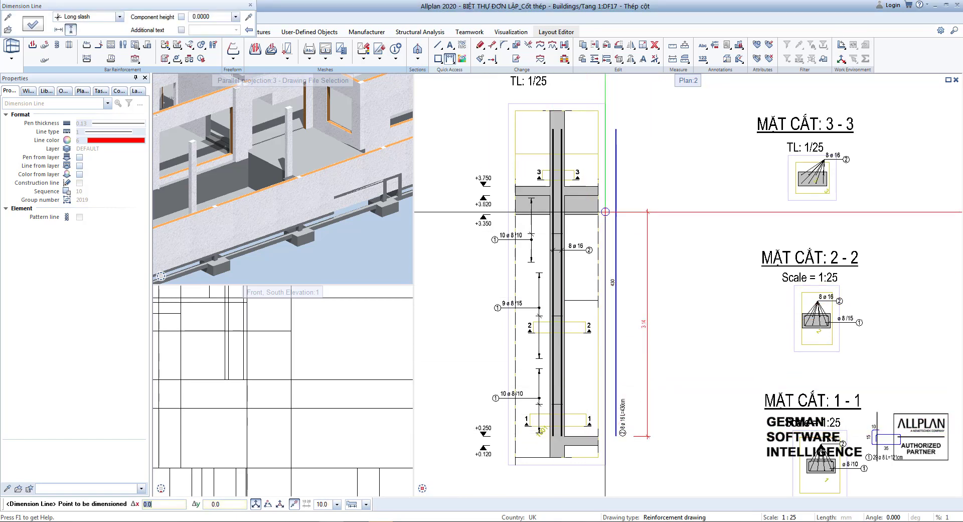
pyautogui.click(601, 194)
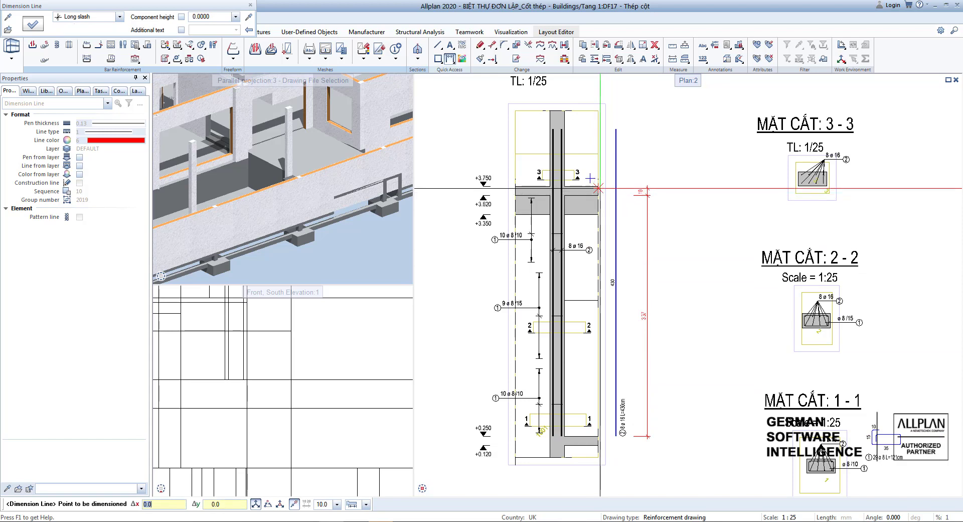
pyautogui.click(599, 186)
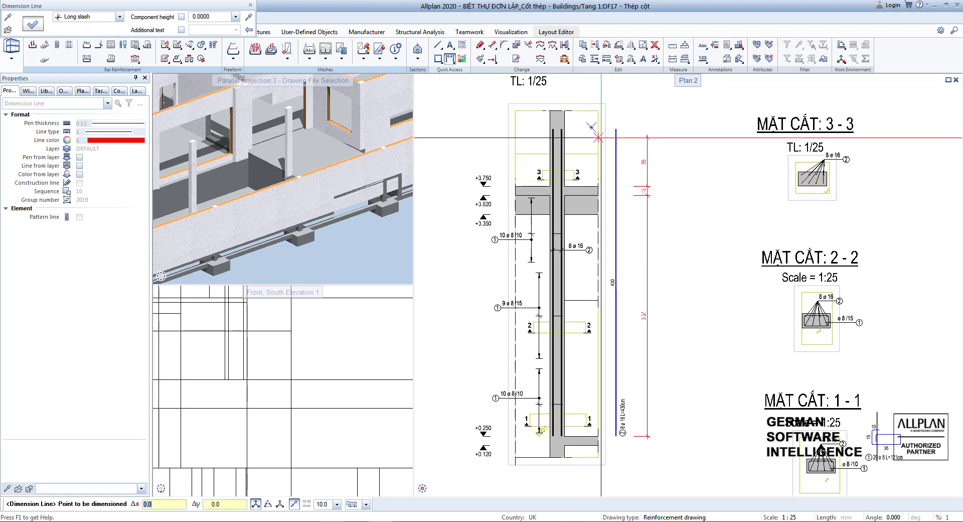
pyautogui.click(562, 129)
pyautogui.press('Escape')
# Step: Dimension the width of the column in section 1 - 1 with a horizontal dimension line below it
pyautogui.scroll(-2, 650, 184)
pyautogui.moveTo(671, 335); pyautogui.dragTo(639, 288, button='middle')
pyautogui.scroll(5, 727, 328)
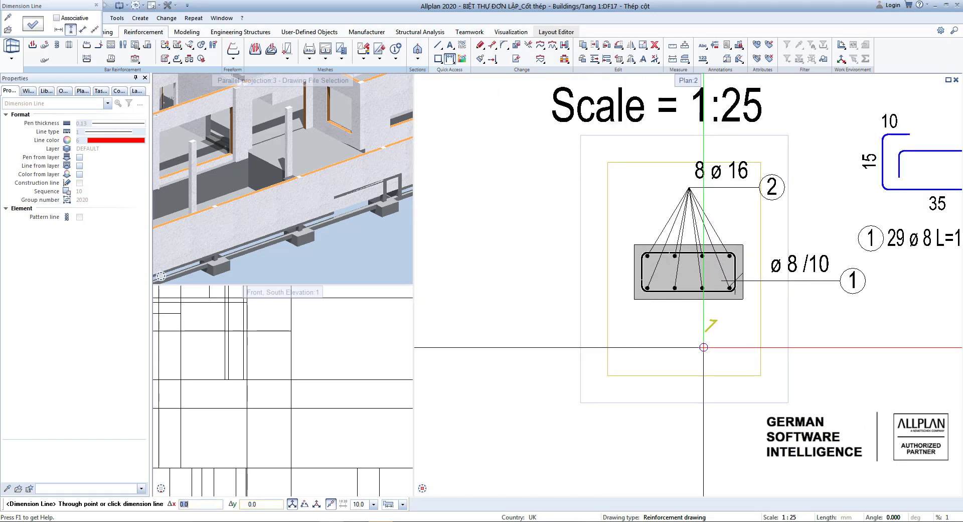
pyautogui.click(703, 347)
pyautogui.click(59, 29)
pyautogui.click(623, 290)
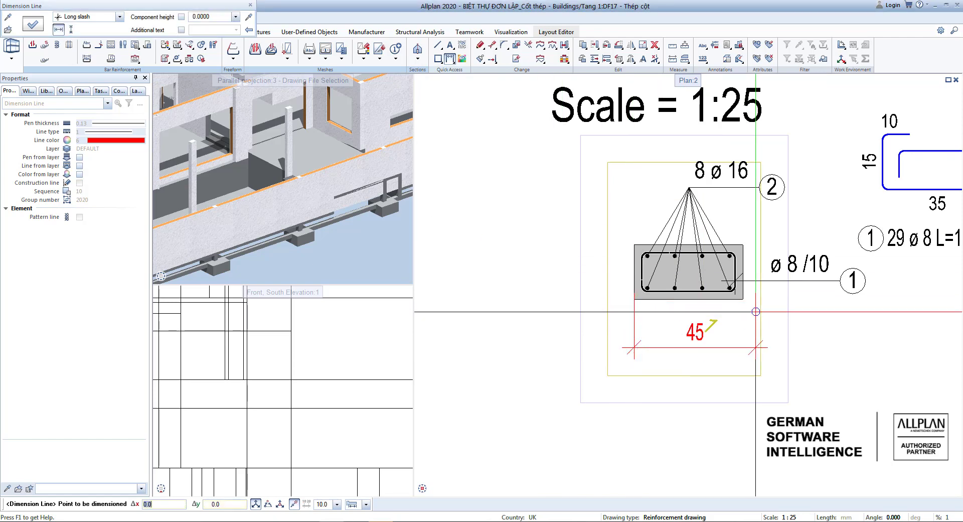
pyautogui.click(743, 300)
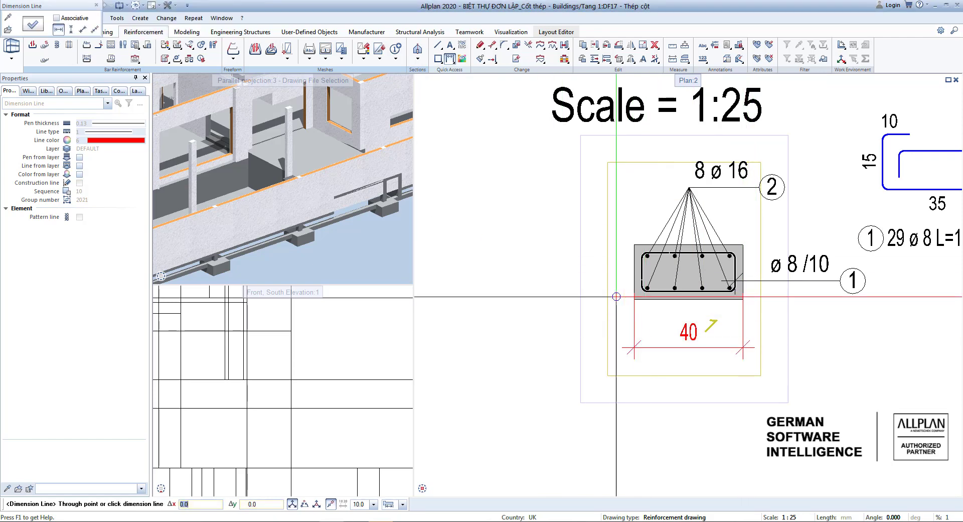
# Step: Dimension the depth of the column in section 1 - 1 with a vertical dimension line to its left
pyautogui.click(71, 29)
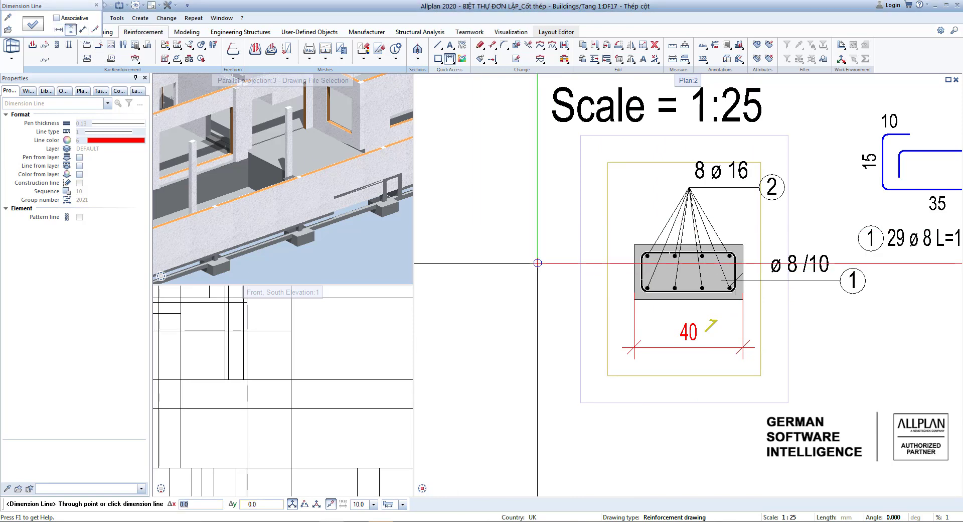
pyautogui.click(634, 244)
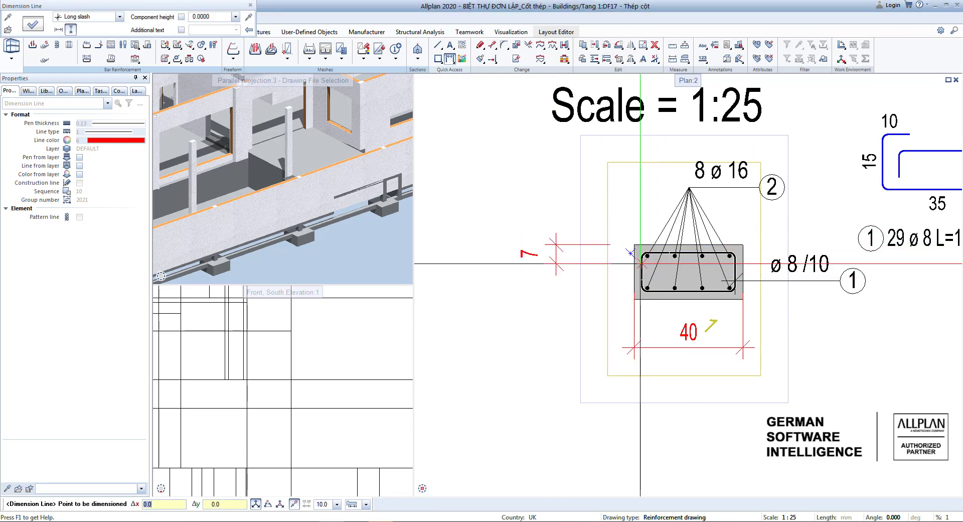
pyautogui.click(635, 300)
pyautogui.press('Escape')
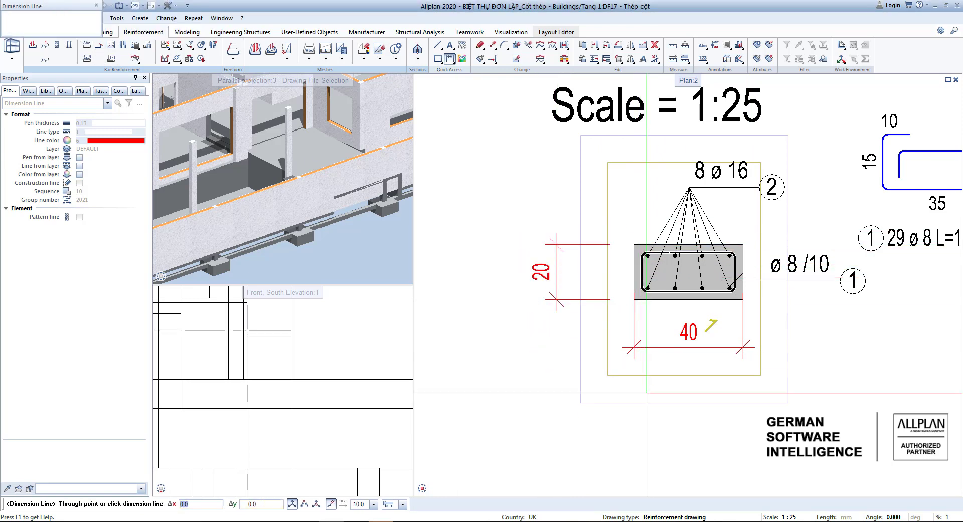
# Step: Dimension the column in section 2 - 2 with a vertical line to its left and a horizontal line below it
pyautogui.scroll(-5, 697, 354)
pyautogui.scroll(4, 678, 183)
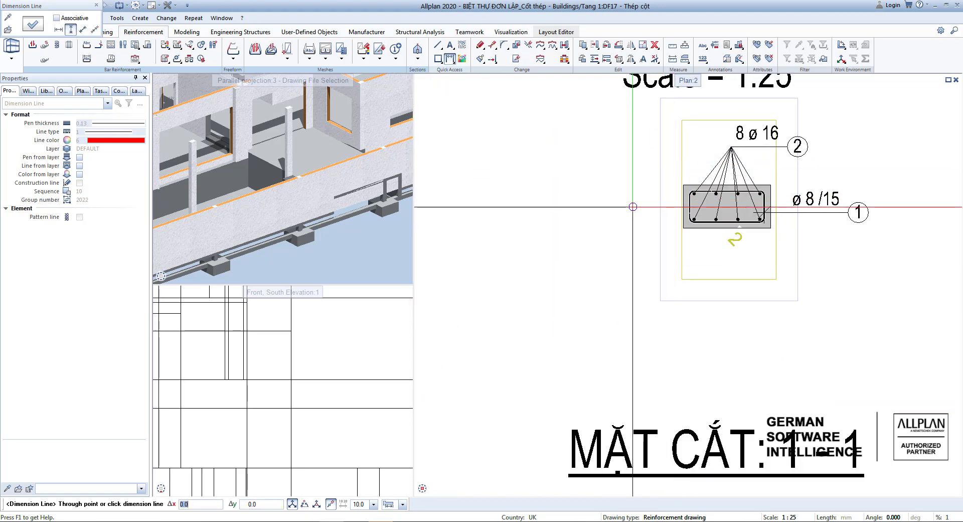
pyautogui.click(615, 201)
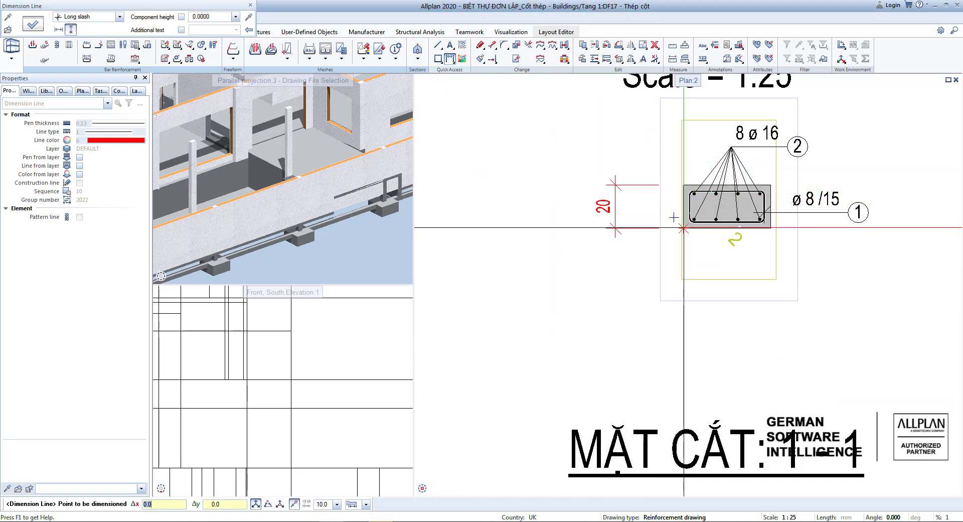
pyautogui.press('Escape')
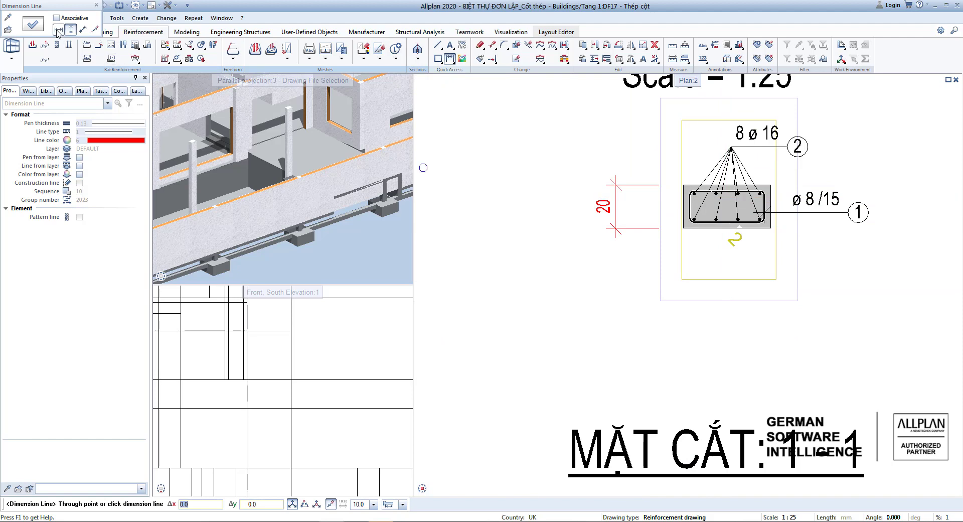
pyautogui.click(692, 228)
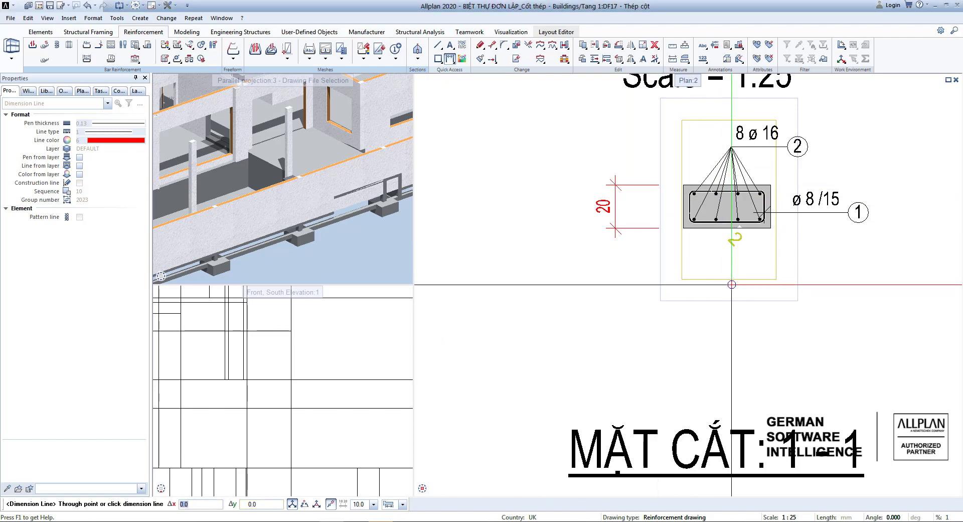
pyautogui.click(682, 229)
pyautogui.click(771, 229)
pyautogui.press('Escape')
# Step: Dimension the column in section 3 - 3 with a horizontal line below it and a vertical line to its left
pyautogui.scroll(-5, 740, 349)
pyautogui.scroll(3, 743, 177)
pyautogui.scroll(3, 743, 177)
pyautogui.click(649, 139)
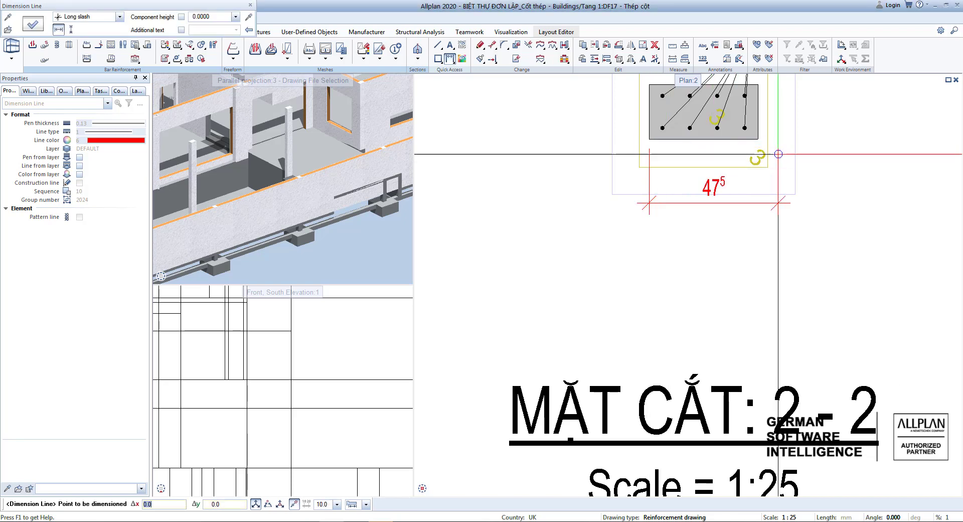
pyautogui.click(759, 138)
pyautogui.press('Escape')
pyautogui.click(586, 106)
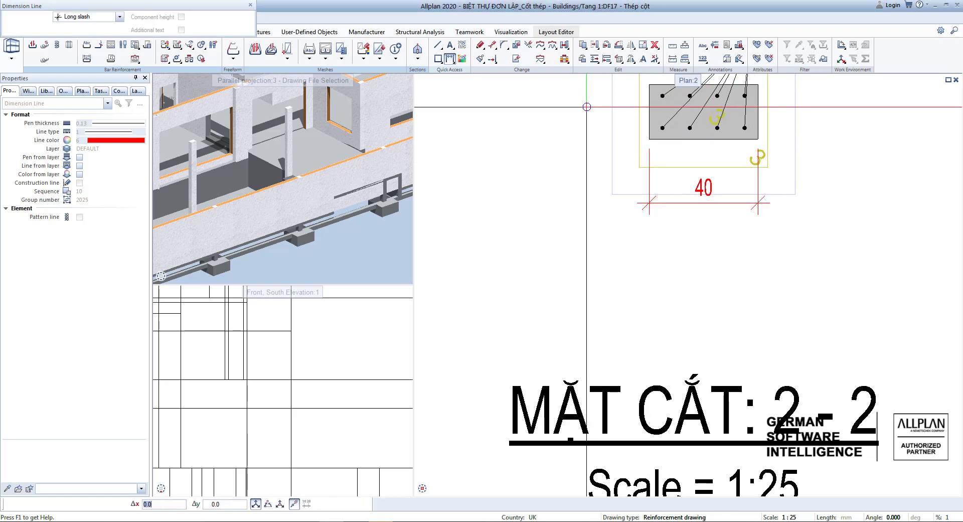
pyautogui.click(71, 30)
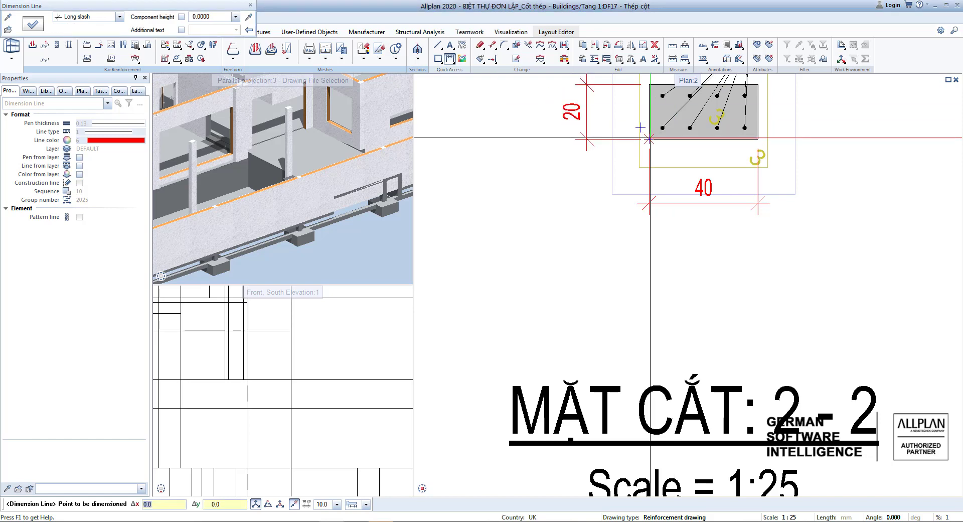
pyautogui.press('Escape')
pyautogui.scroll(-6, 721, 155)
pyautogui.press('Escape')
pyautogui.moveTo(722, 219); pyautogui.dragTo(656, 249, button='middle')
pyautogui.scroll(3, 662, 251)
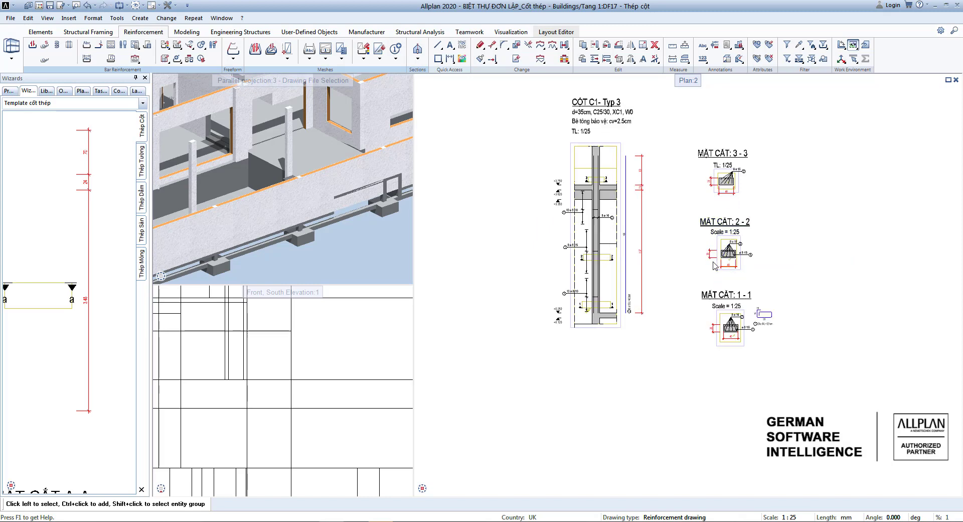
pyautogui.scroll(-2, 755, 273)
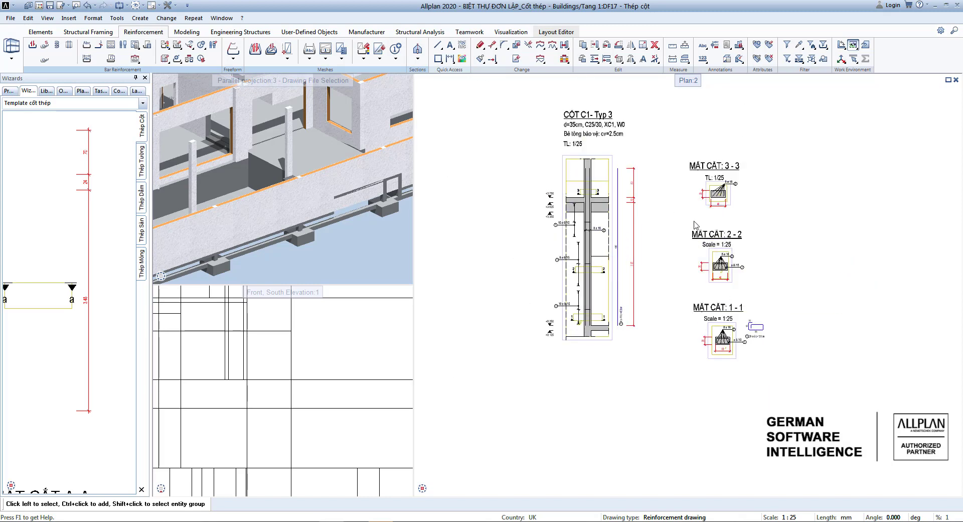